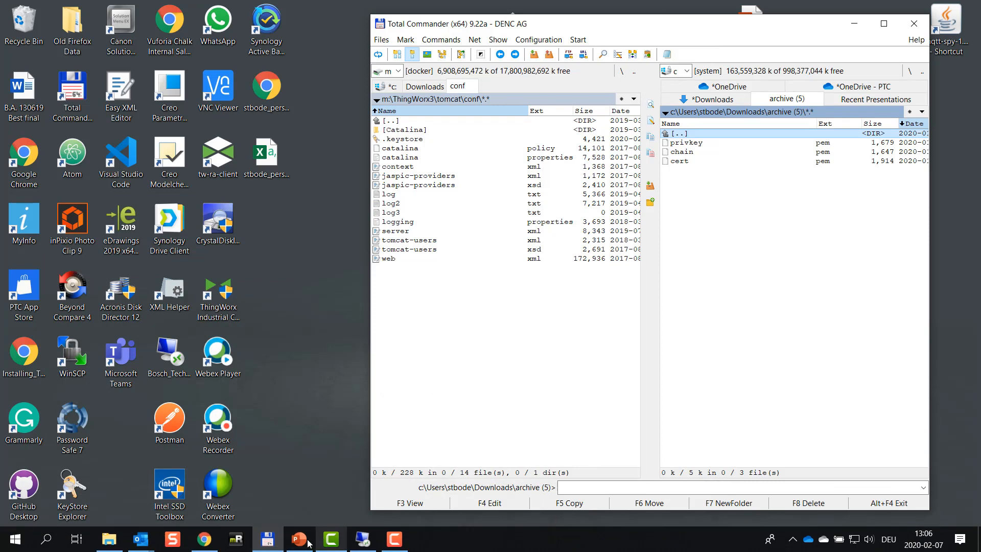
# Bring Chrome forward from Total Commander and close the duplicate PTC Case Details tab.
pyautogui.moveTo(361, 539)
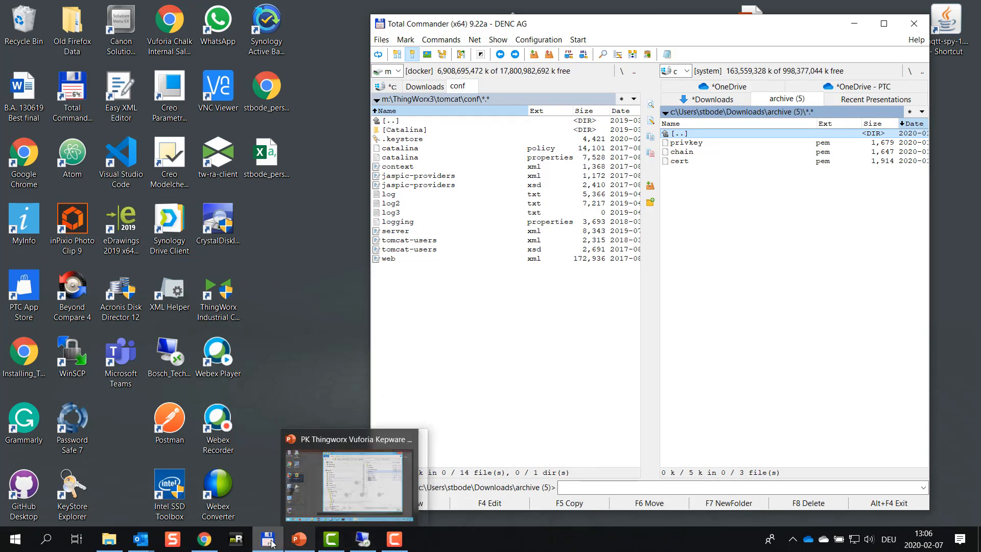
pyautogui.click(204, 539)
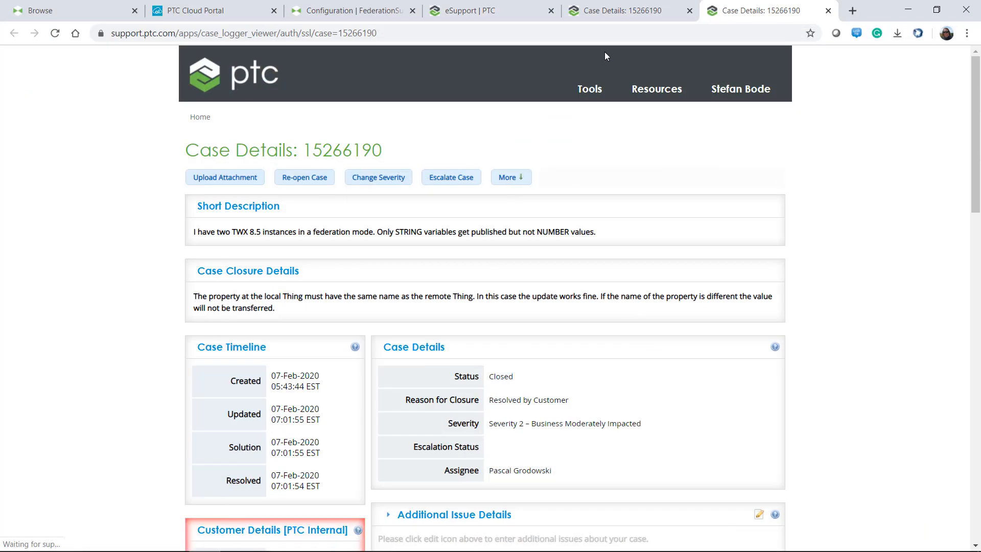
pyautogui.click(828, 10)
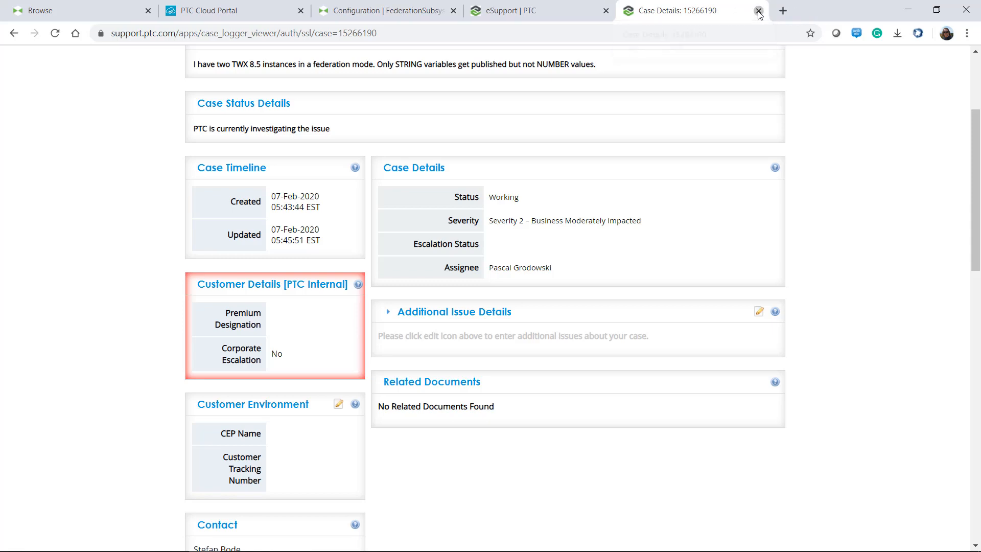
# Close the last PTC eSupport case tab and return to the ThingWorx Application Keys list.
pyautogui.click(758, 10)
pyautogui.click(107, 11)
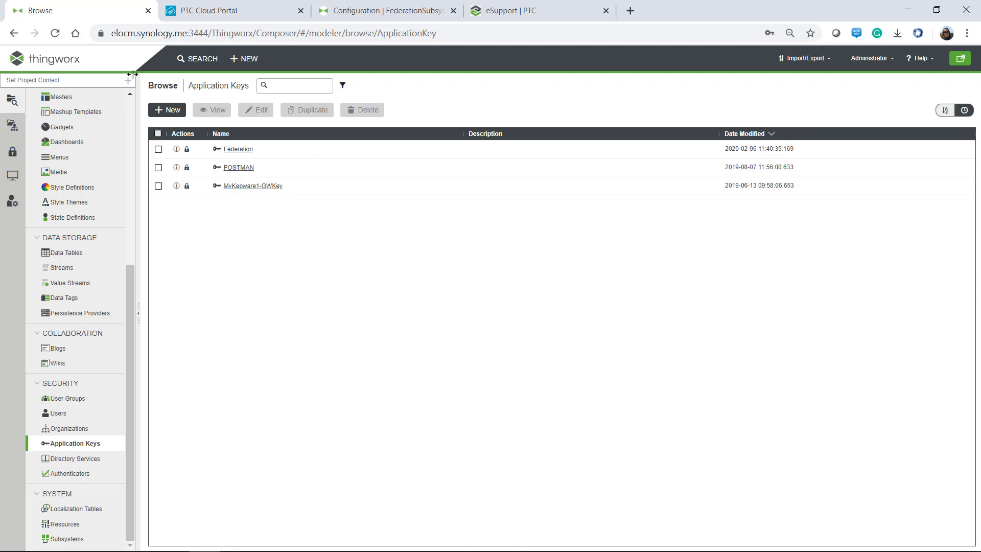
pyautogui.moveTo(113, 32); pyautogui.dragTo(223, 33)
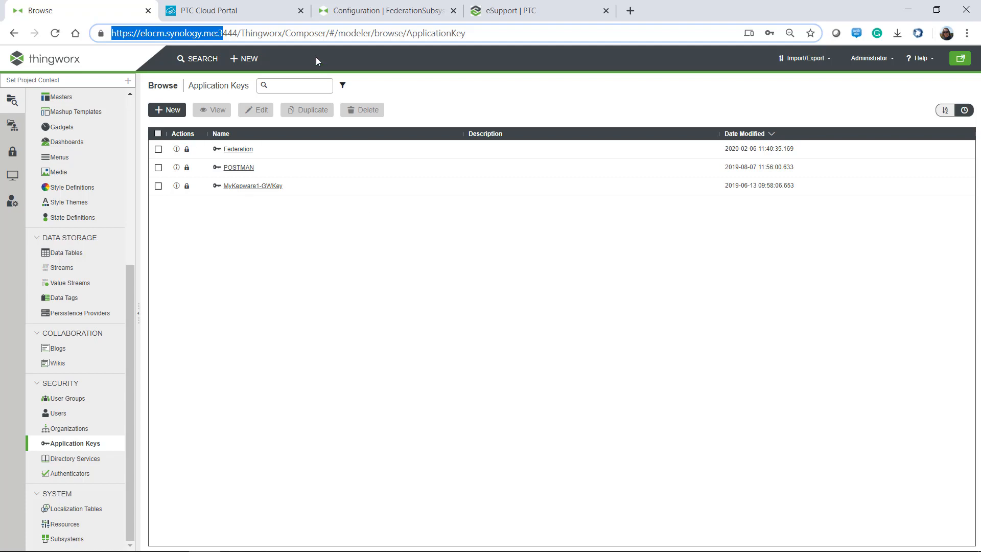
pyautogui.click(347, 16)
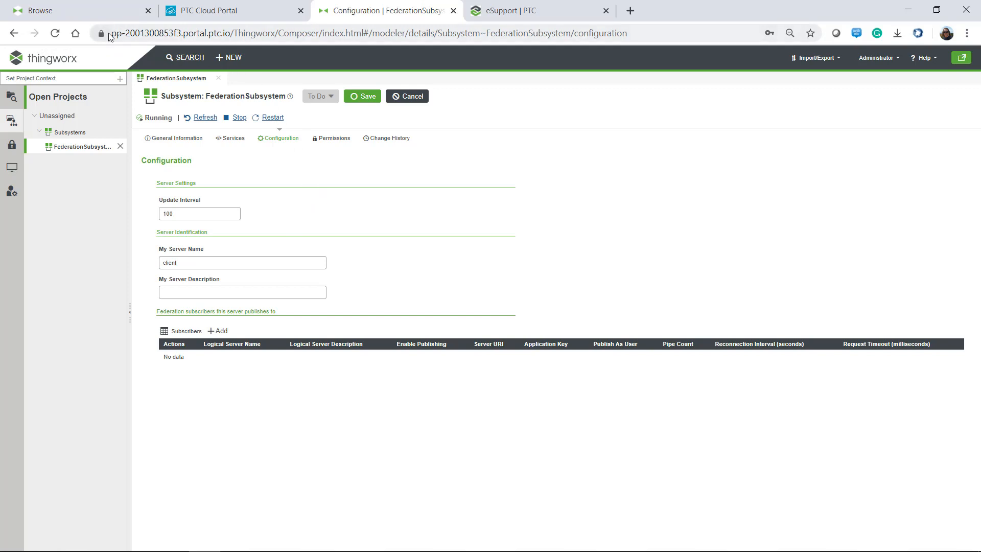
pyautogui.click(84, 17)
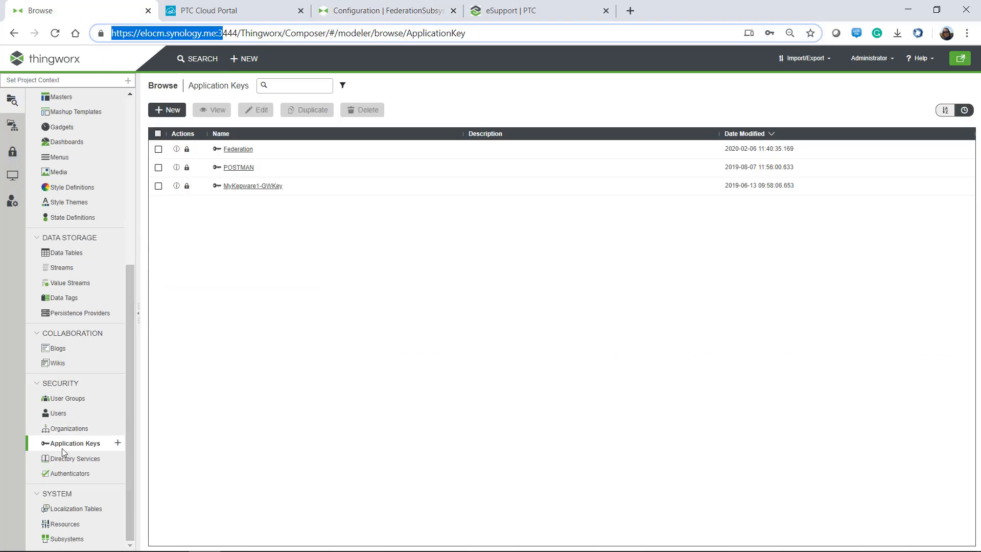
# Create a new application key named Federation2 owned by the Administrator user.
pyautogui.click(172, 110)
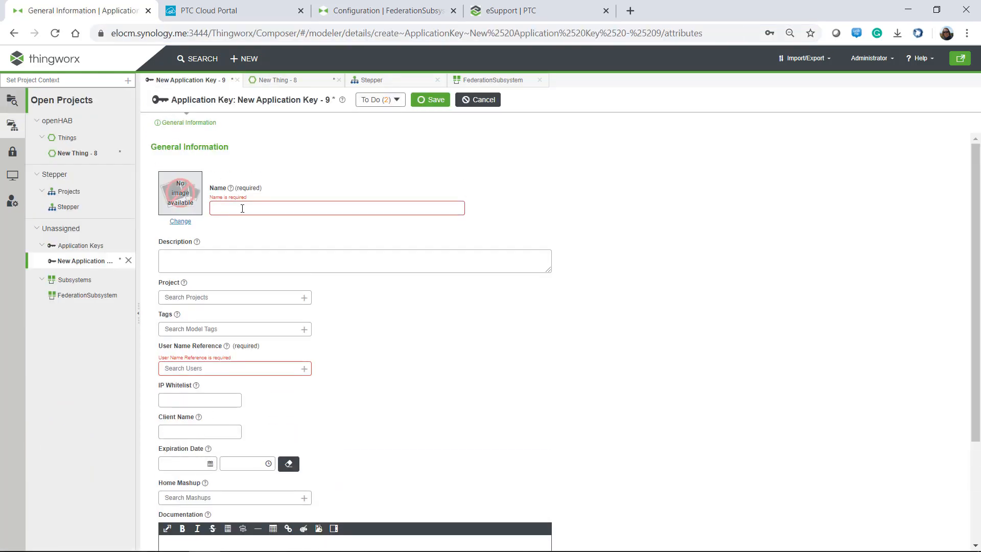
pyautogui.write('Federation2')
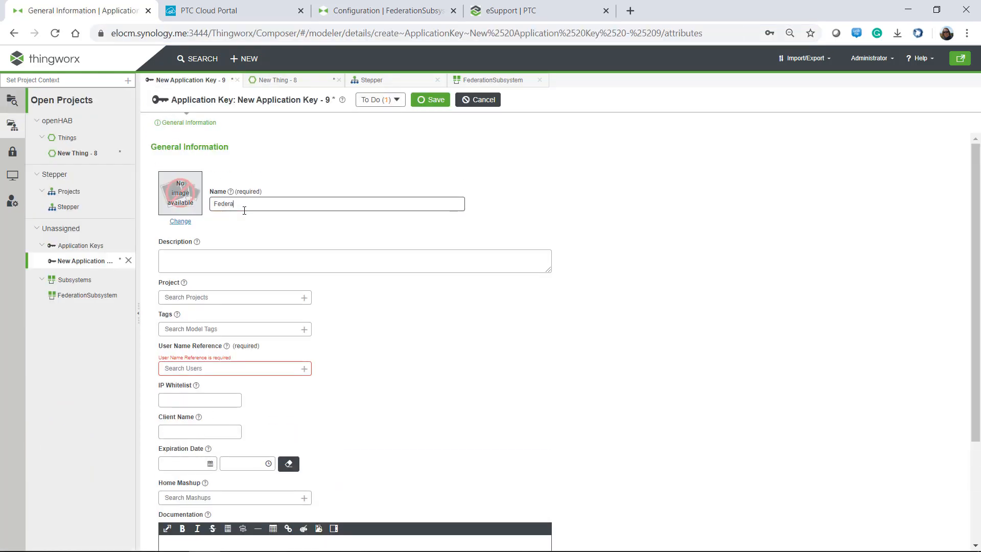
pyautogui.click(174, 369)
pyautogui.write('Ad')
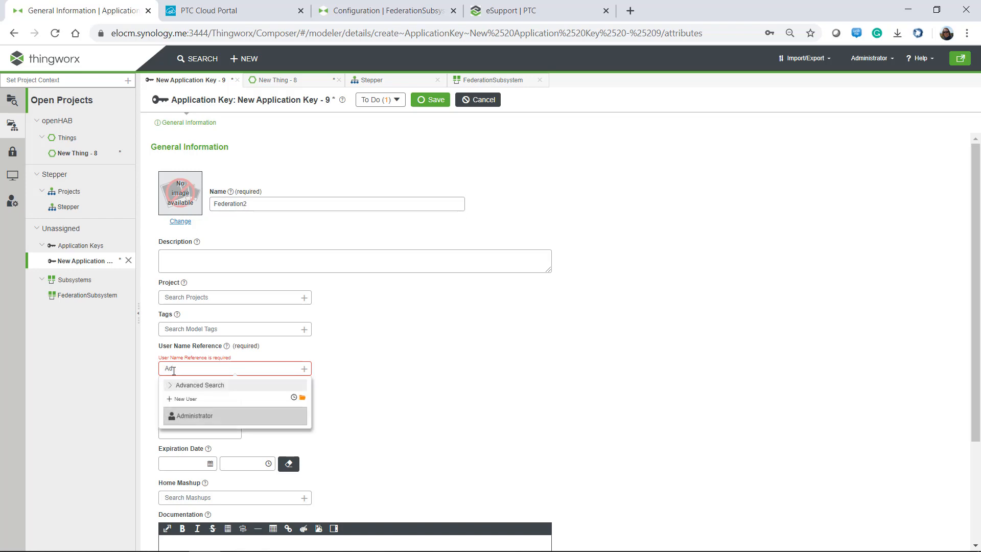
pyautogui.click(191, 420)
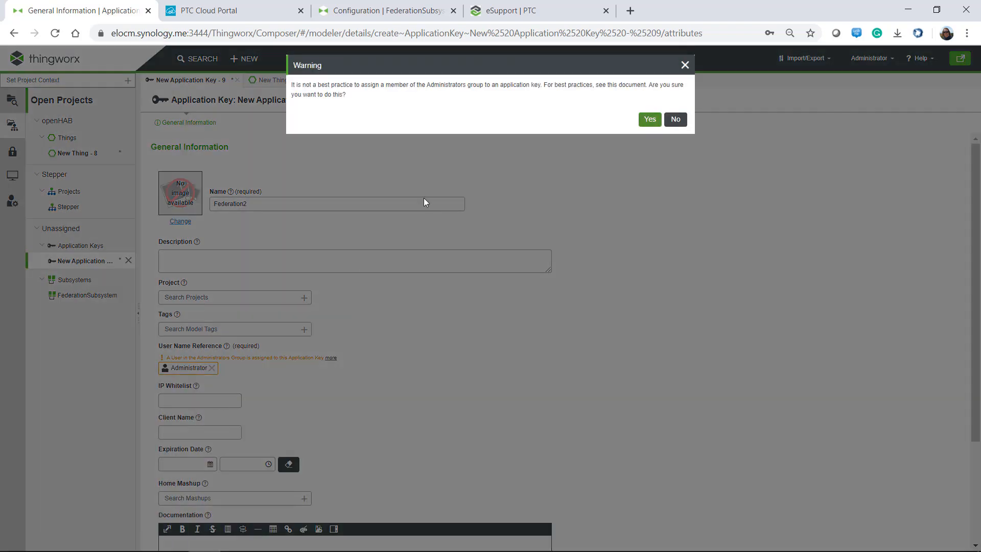
pyautogui.click(648, 121)
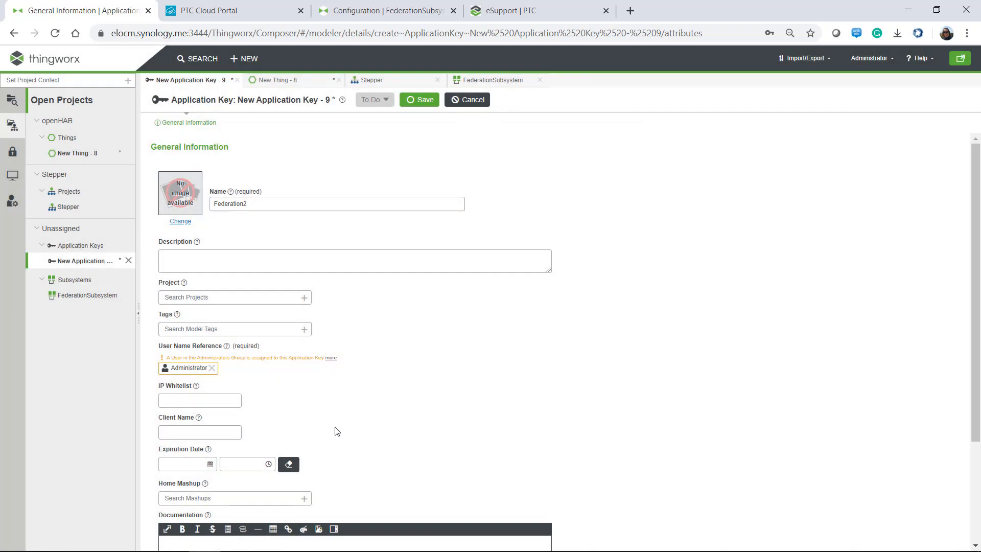
# Set the key to expire 02/08/2020, save it, and copy its Key ID.
pyautogui.click(209, 463)
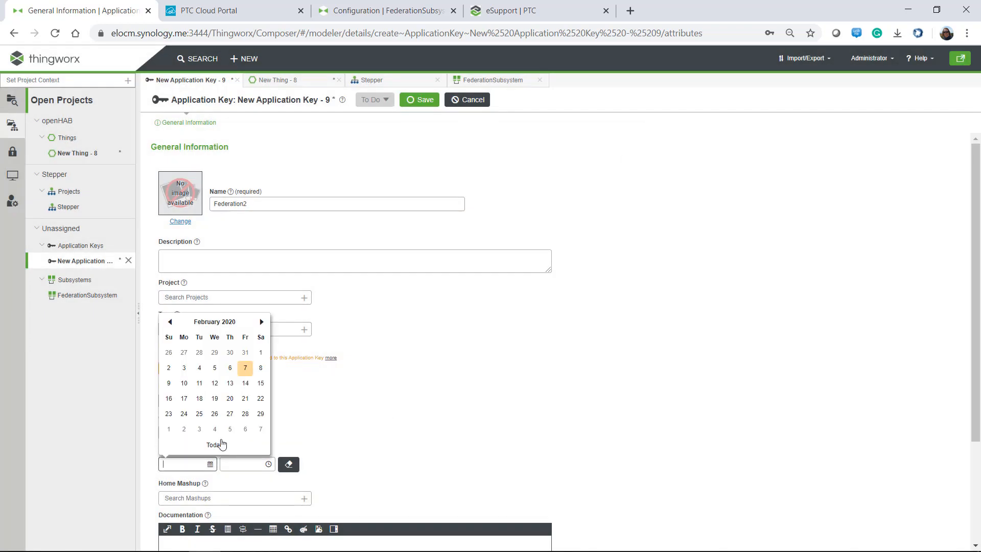
pyautogui.click(260, 369)
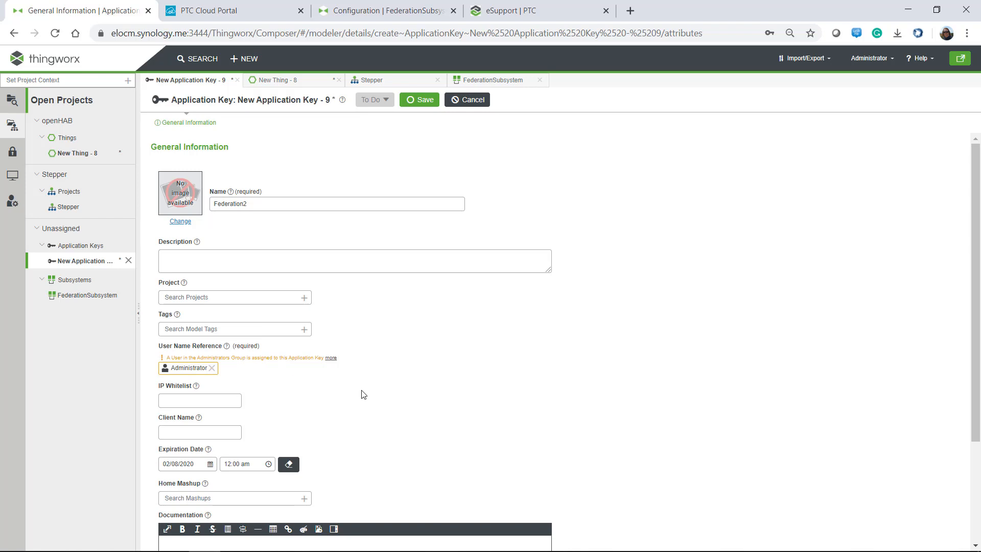
pyautogui.click(422, 100)
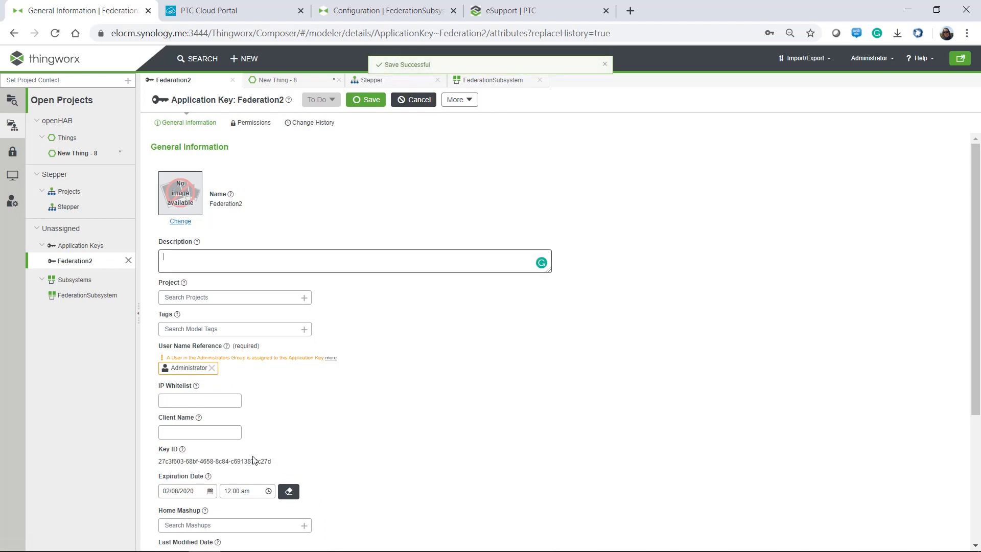
pyautogui.moveTo(271, 467); pyautogui.dragTo(159, 467)
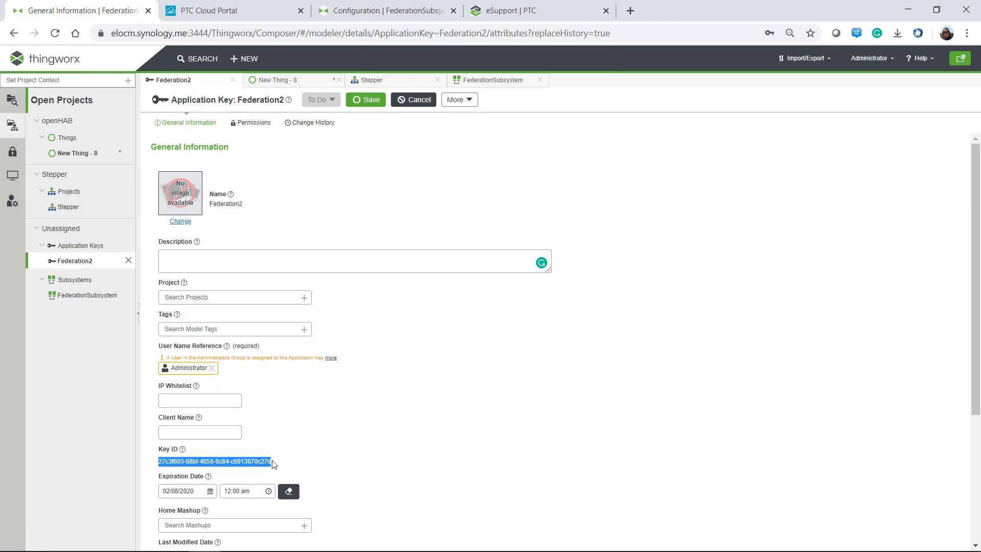
pyautogui.click(378, 16)
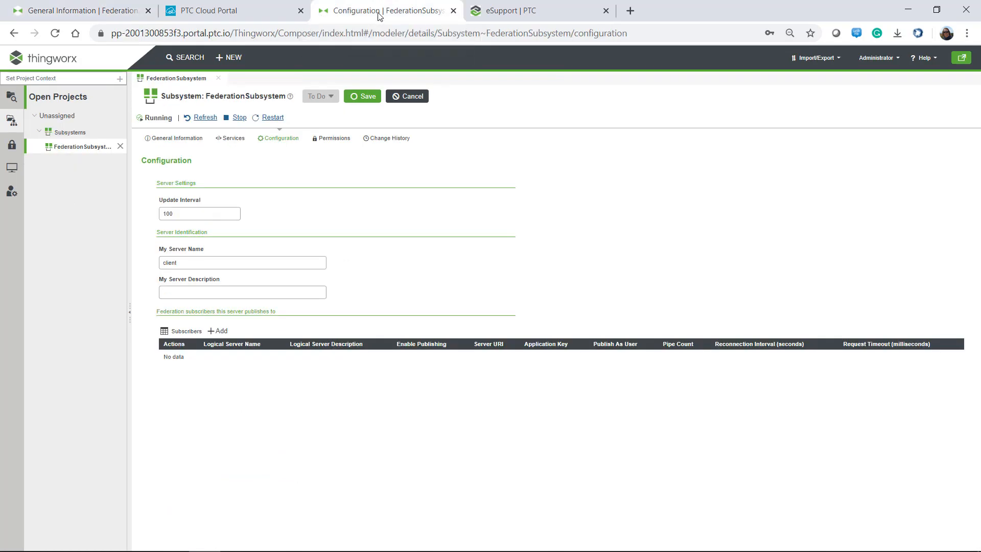
# On the cloud instance, delete the FederationSubsystem server name client.
pyautogui.click(10, 97)
pyautogui.moveTo(117, 297); pyautogui.dragTo(117, 476)
pyautogui.click(63, 540)
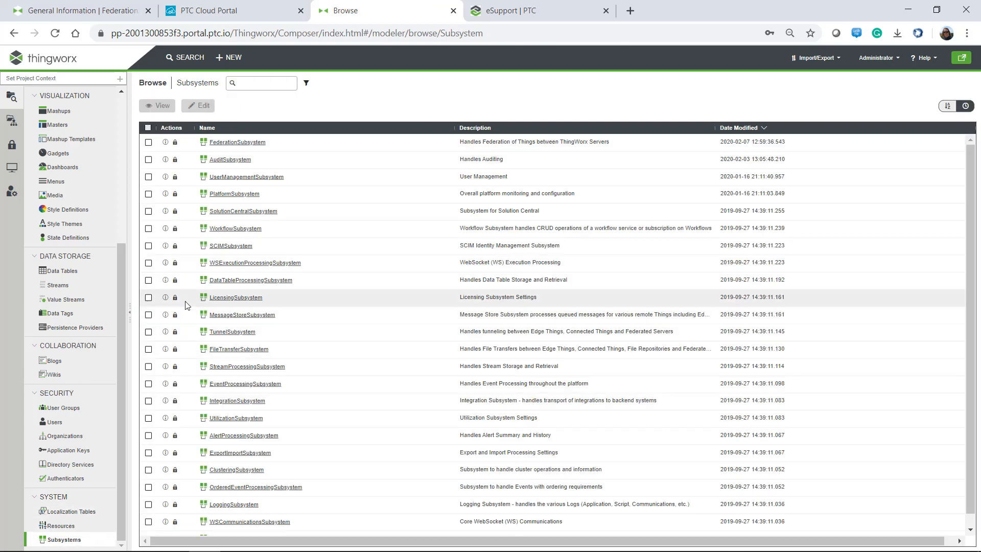
pyautogui.click(241, 143)
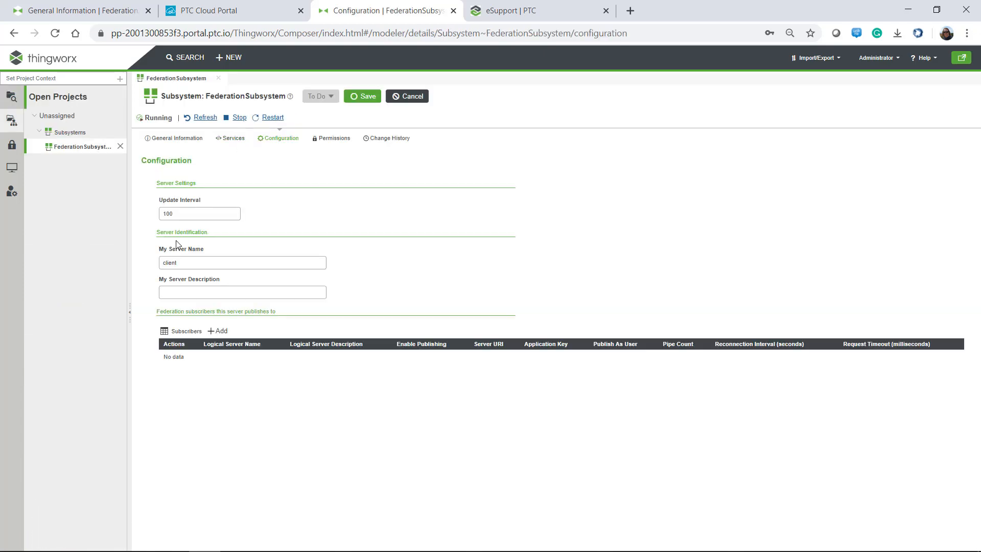
pyautogui.moveTo(178, 260); pyautogui.dragTo(140, 271)
pyautogui.press('BackSpace')
pyautogui.click(242, 297)
# On the elocm server, open FederationSubsystem from the name-sorted Subsystems list.
pyautogui.click(75, 11)
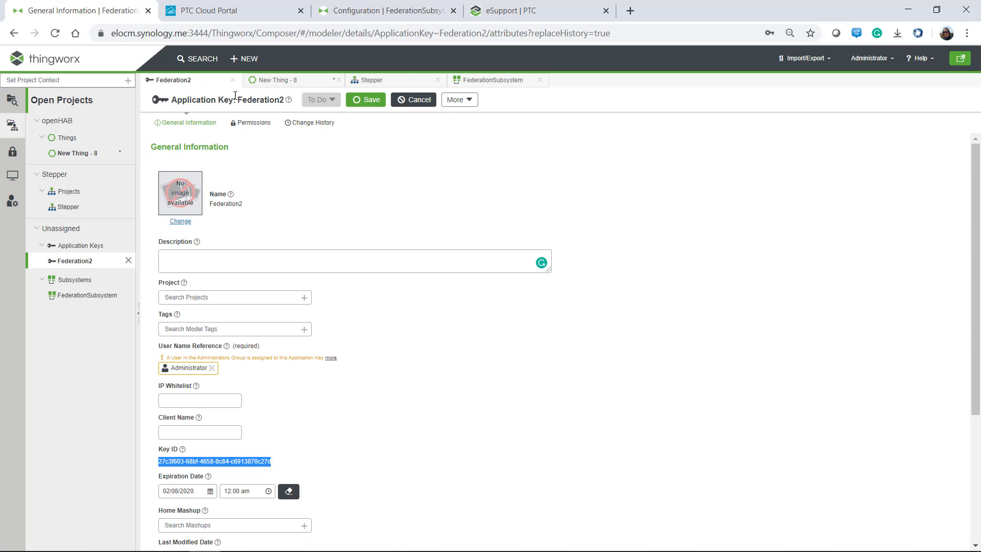
pyautogui.click(13, 104)
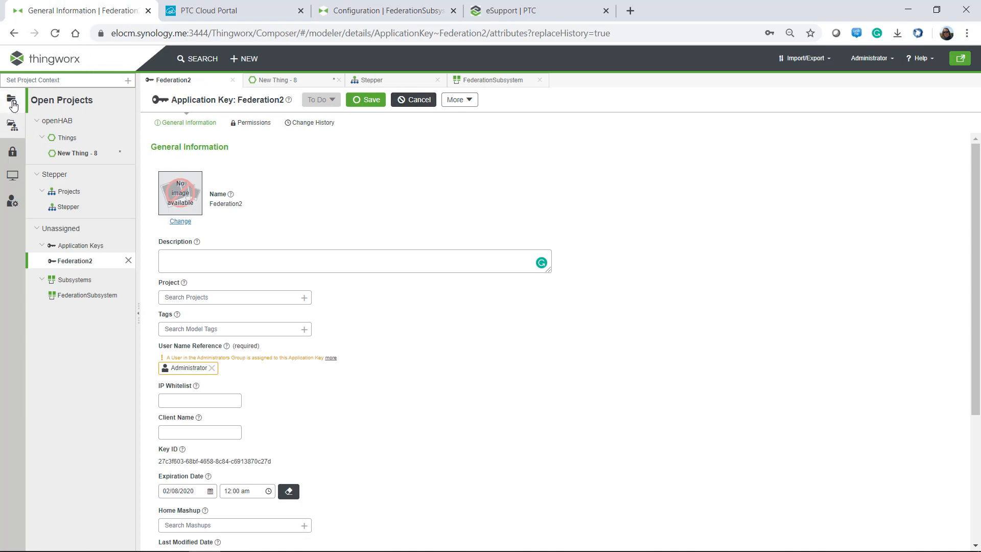
pyautogui.moveTo(131, 360); pyautogui.dragTo(131, 526)
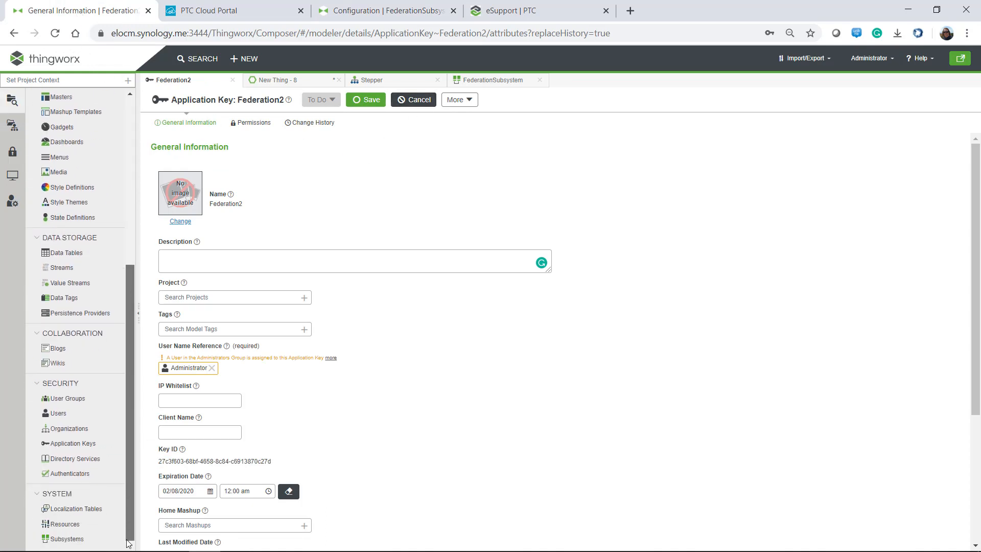
pyautogui.click(71, 539)
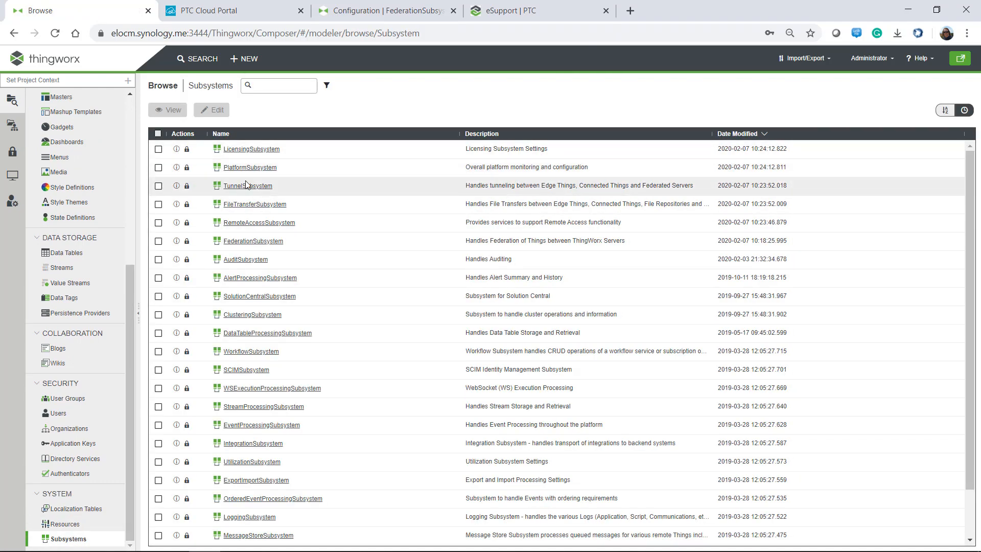
pyautogui.click(220, 134)
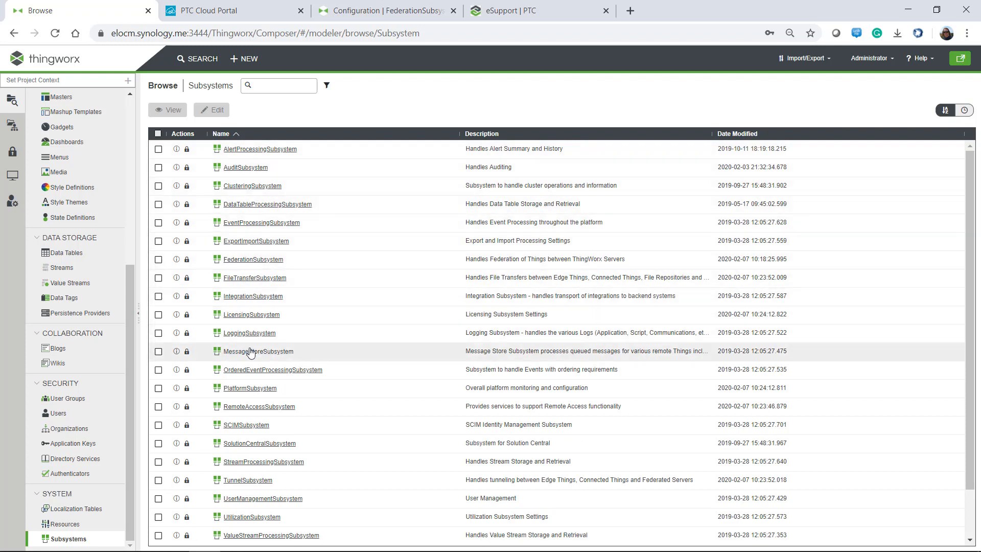
pyautogui.click(240, 260)
pyautogui.click(225, 274)
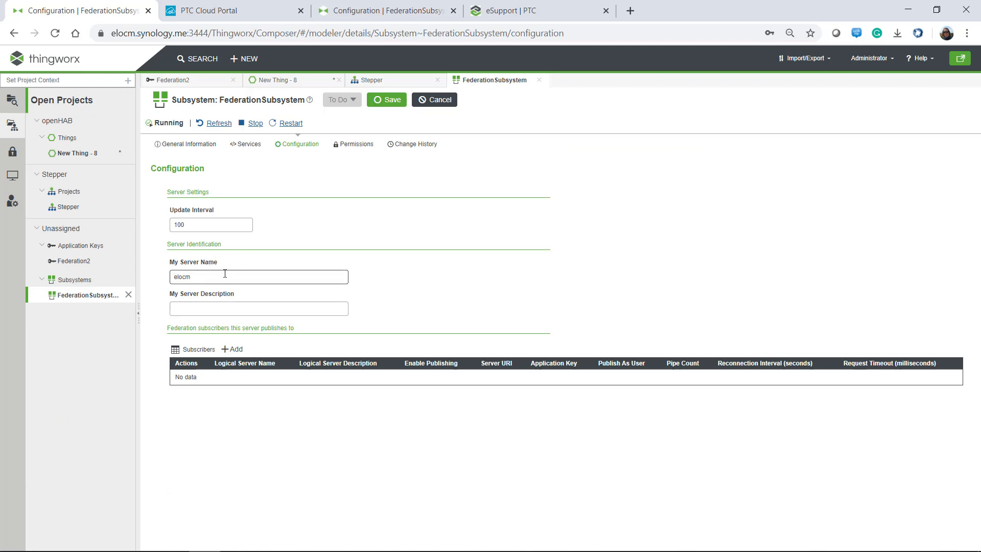
# Change the local server name from elocm to elocm.synology.me and save it.
pyautogui.moveTo(218, 274); pyautogui.dragTo(163, 278)
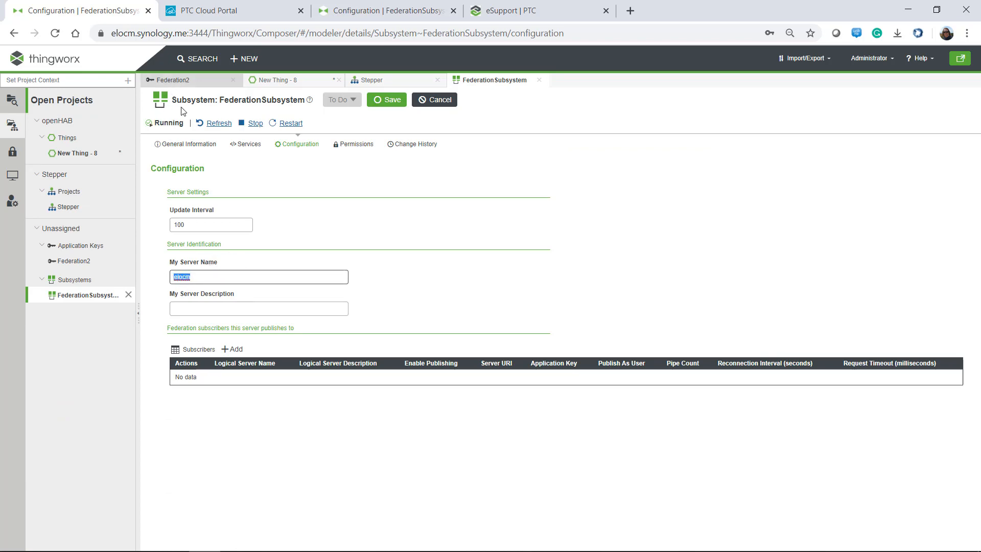
pyautogui.click(201, 279)
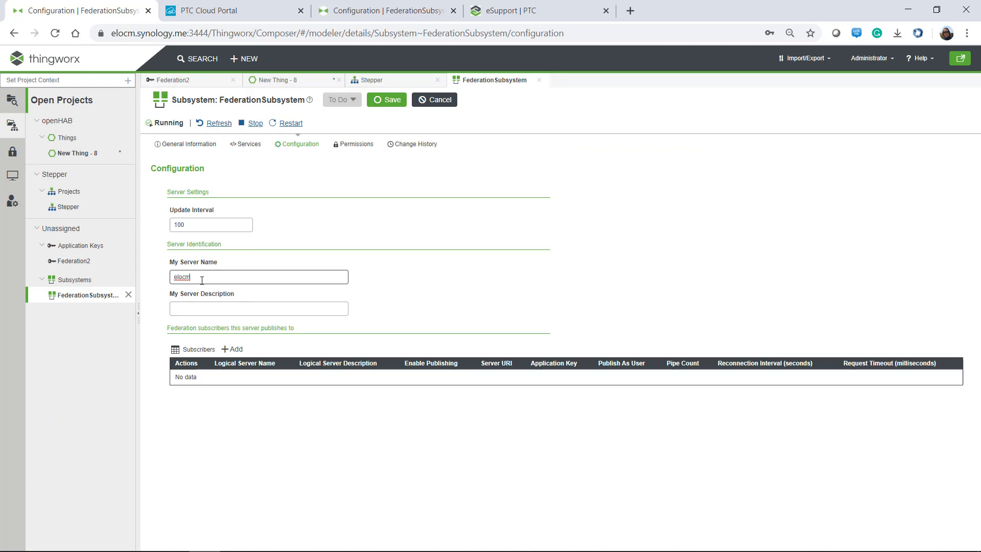
pyautogui.write('.yn')
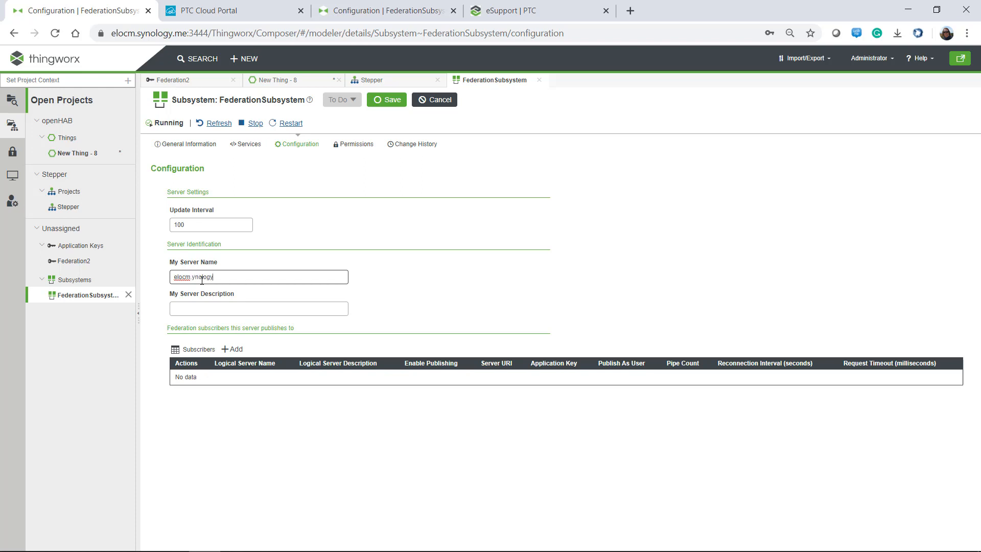
pyautogui.write('ology.me')
pyautogui.click(193, 277)
pyautogui.write('s')
pyautogui.click(371, 100)
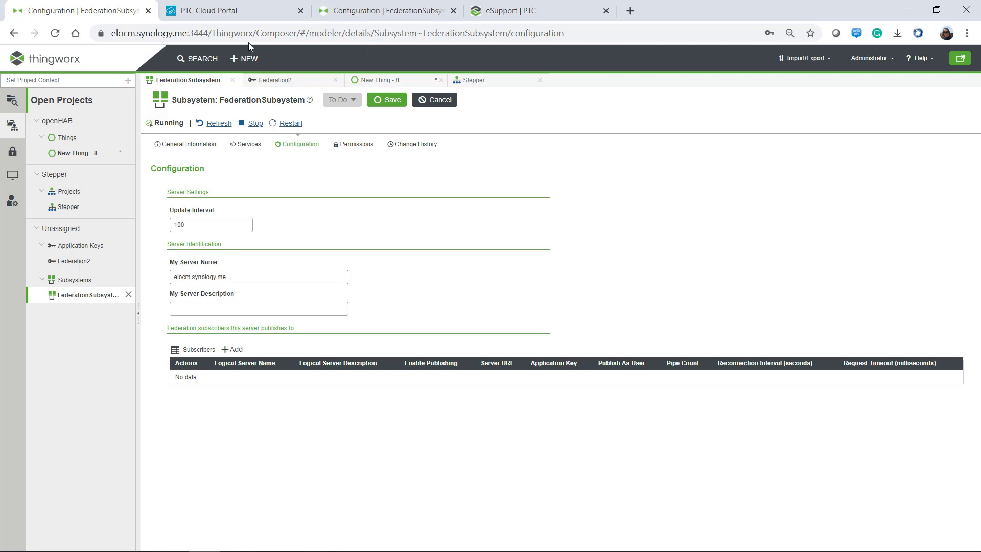
pyautogui.click(366, 13)
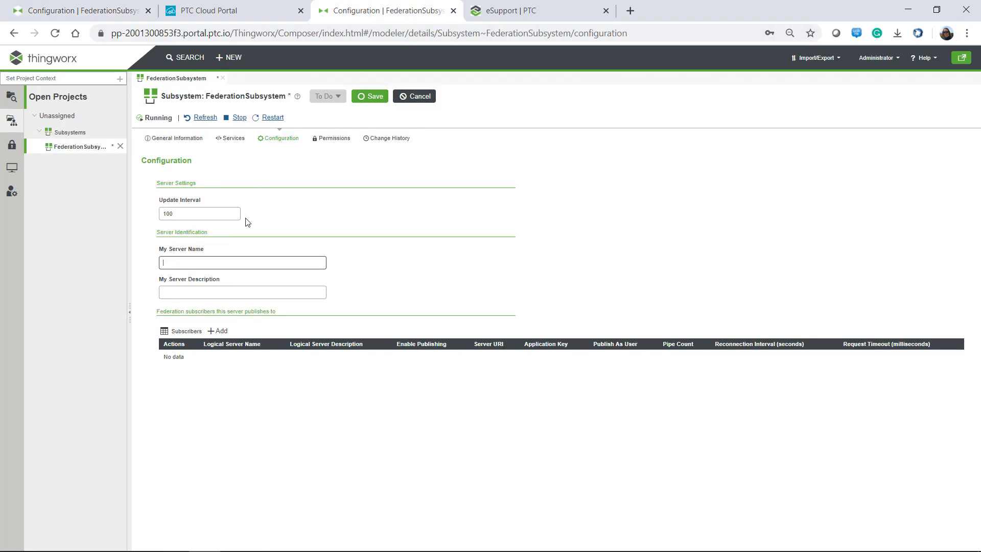
# Restore the cloud instance's server name to client.
pyautogui.click(207, 254)
pyautogui.write('client')
pyautogui.click(214, 333)
# Paste the Federation2 application key into the subscriber's key and confirmation fields.
pyautogui.click(385, 263)
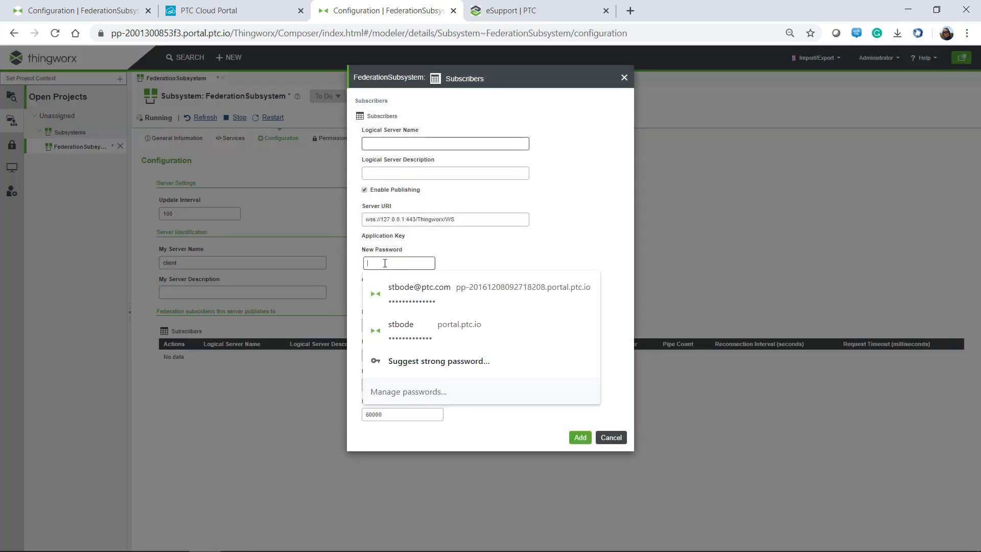
pyautogui.hotkey('ctrl', 'v')
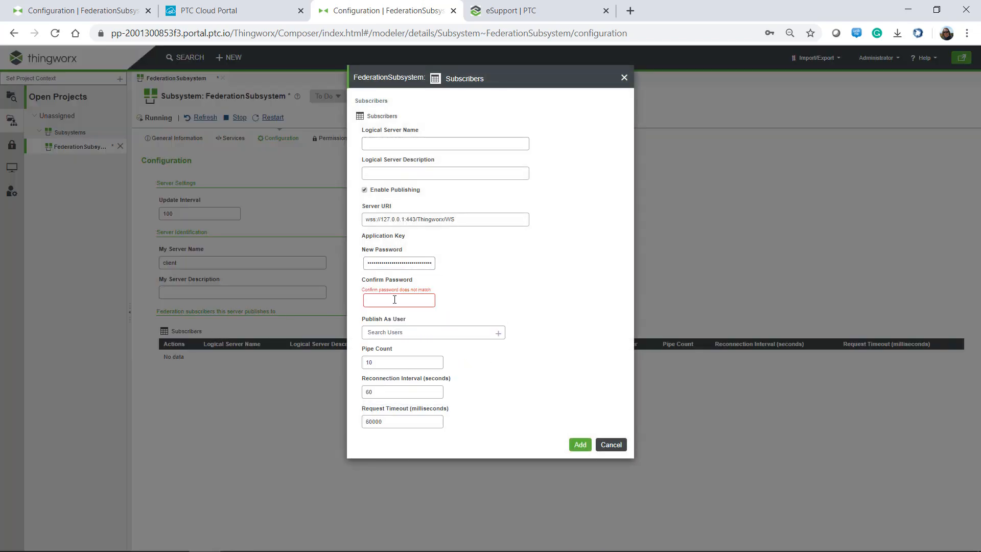
pyautogui.click(382, 301)
pyautogui.hotkey('ctrl', 'v')
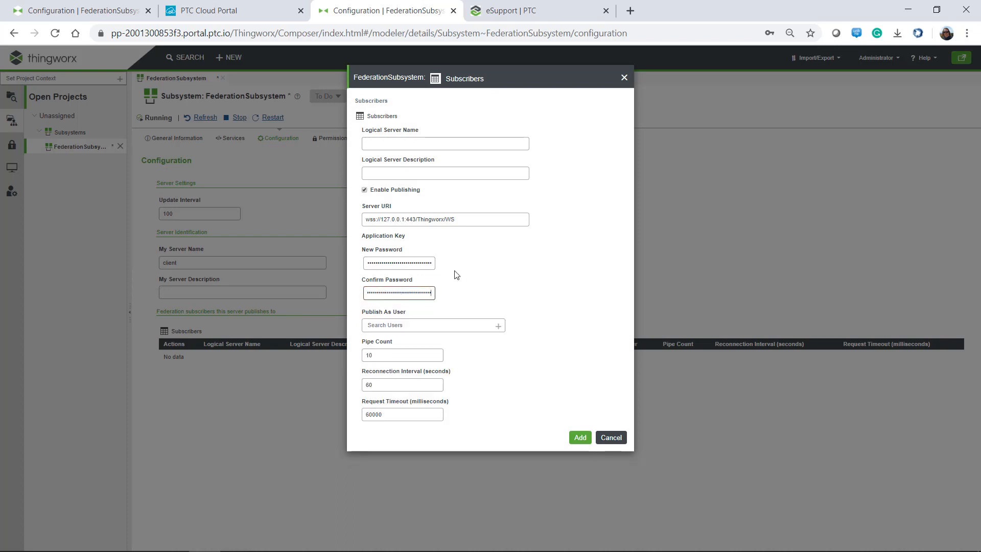
# Correct the logical server name and set the URI to wss://elocm.synology.me:3444/Thingworx/WS.
pyautogui.click(384, 145)
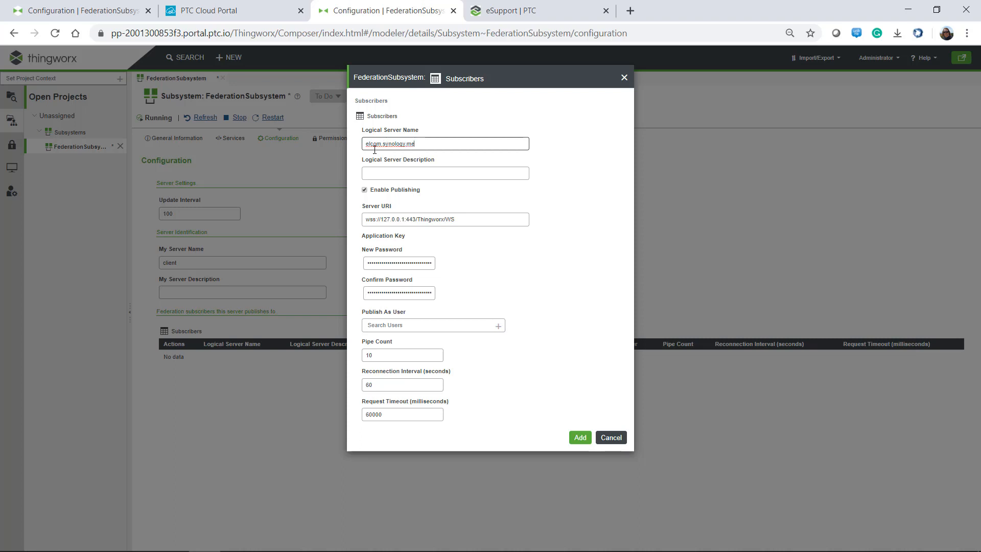
pyautogui.click(373, 145)
pyautogui.press('BackSpace')
pyautogui.press('Right')
pyautogui.write('c')
pyautogui.moveTo(381, 220); pyautogui.dragTo(415, 221)
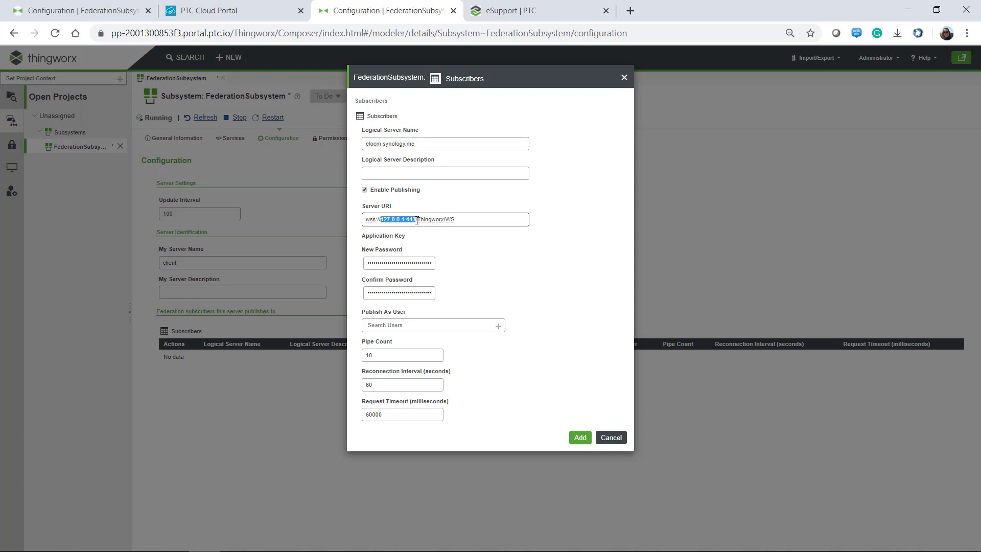
pyautogui.write('elocm.synology.me:3444')
# Publish as Administrator and add the elocm.synology.me subscriber.
pyautogui.click(401, 325)
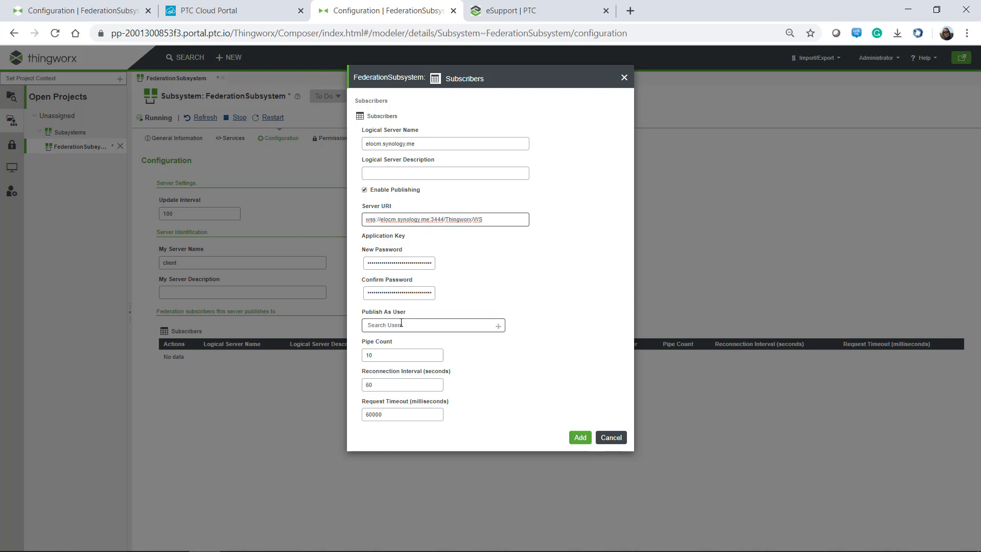
pyautogui.write('Adm')
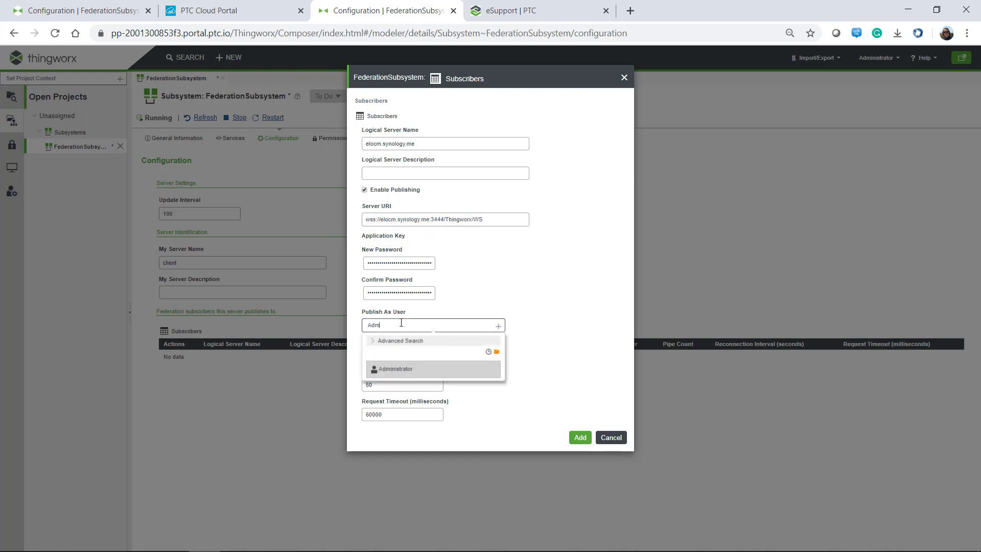
pyautogui.click(394, 374)
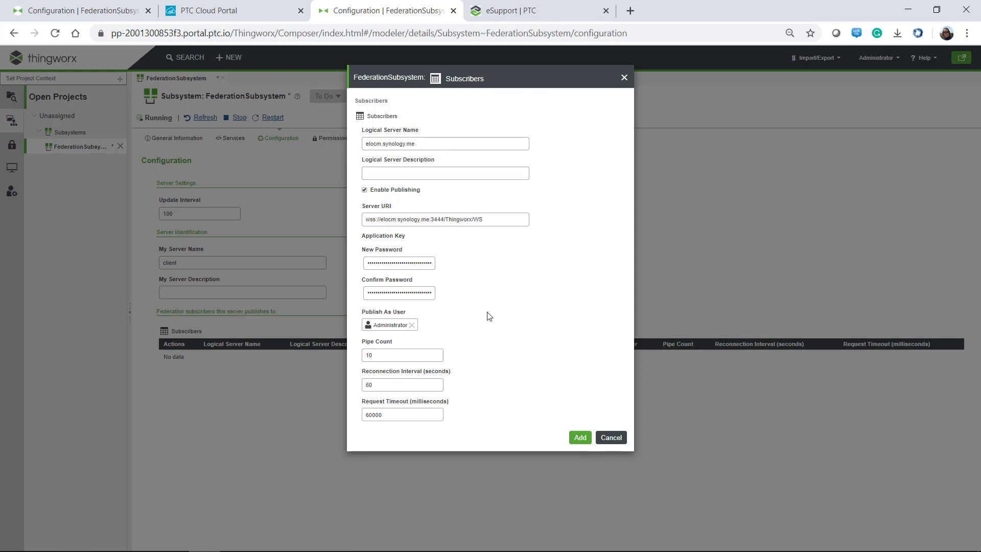
pyautogui.click(579, 438)
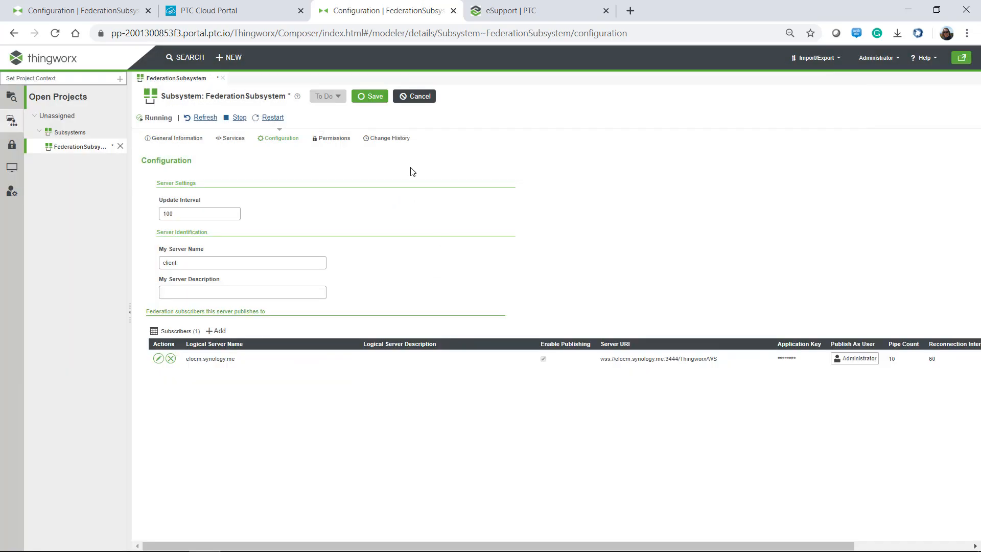
# Save the FederationSubsystem configuration and open the Monitoring ApplicationLog.
pyautogui.click(371, 98)
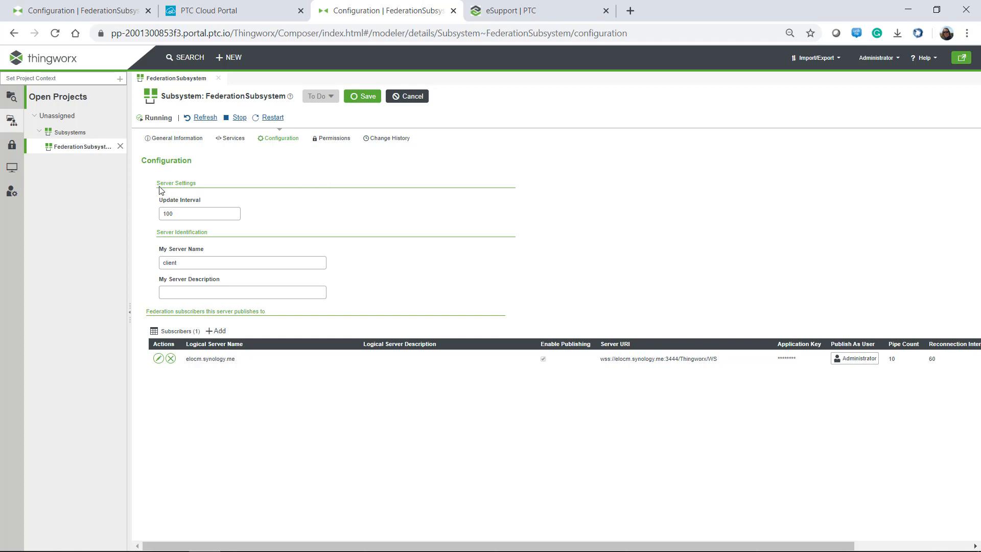
pyautogui.click(18, 165)
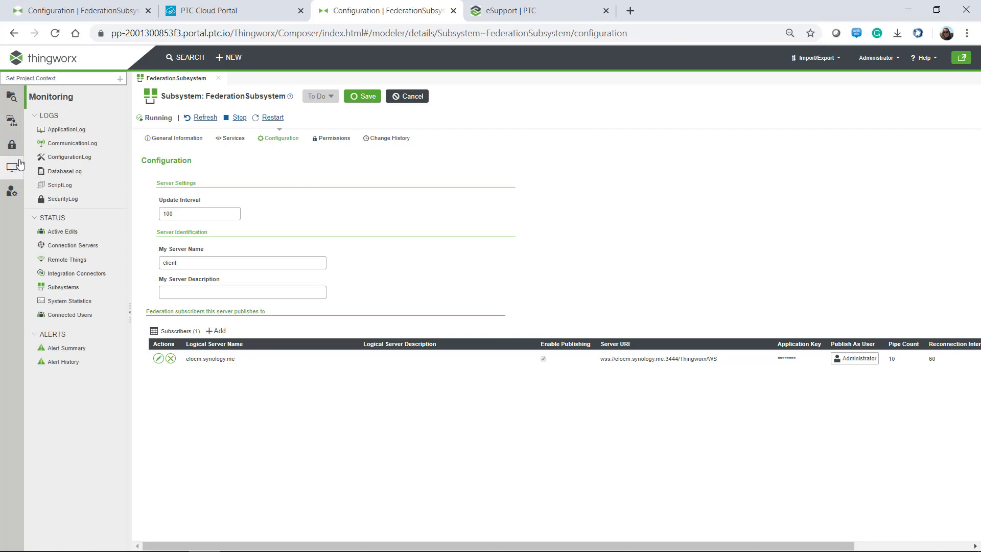
pyautogui.click(64, 132)
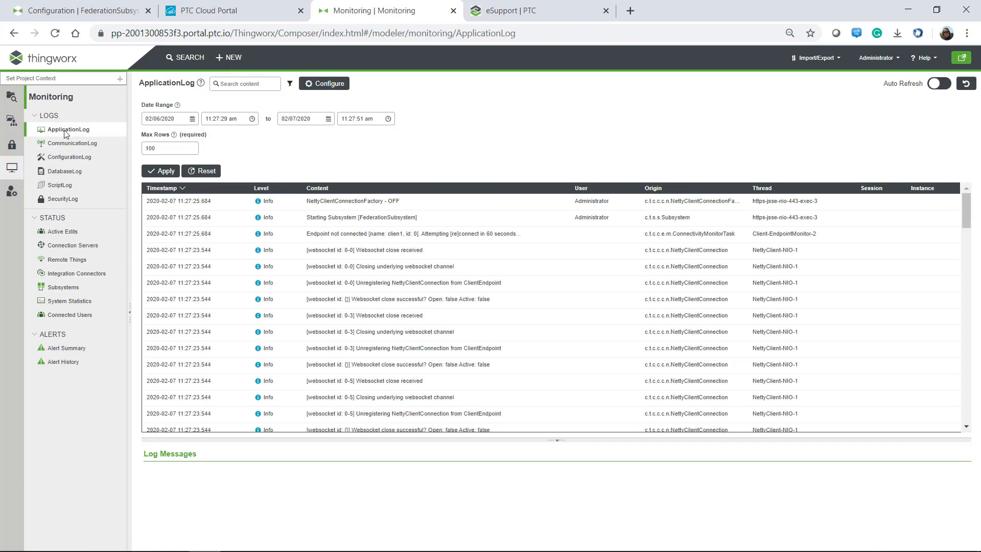
# Refresh the ApplicationLog to confirm the federation endpoint reconnected.
pyautogui.click(966, 83)
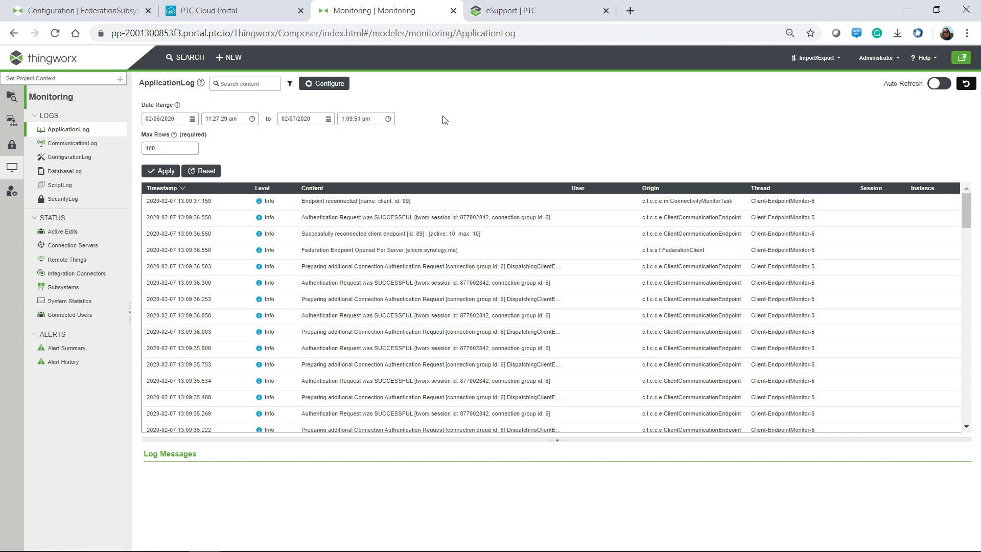
pyautogui.click(65, 14)
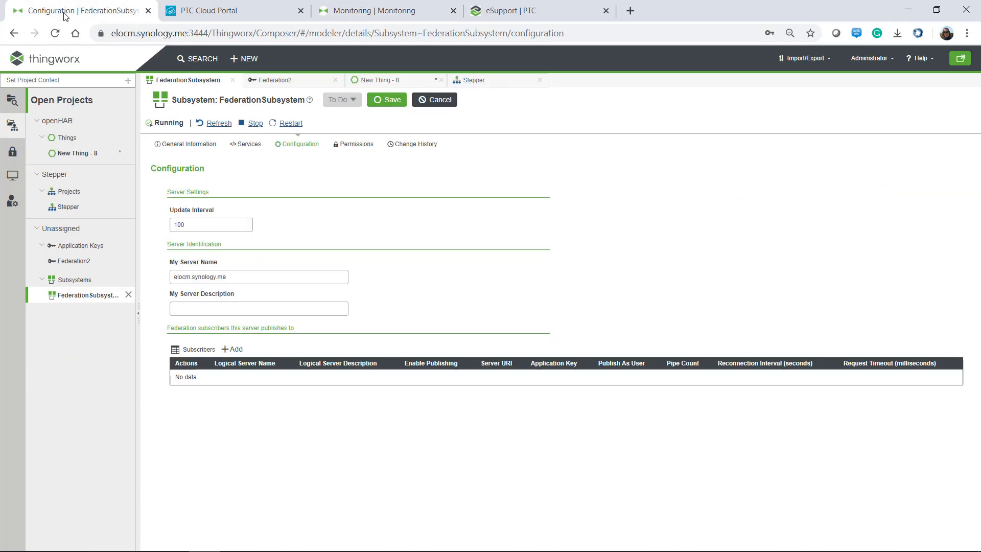
# In elocm's Federation subsystem monitoring, confirm server client lists AirQuality@client.
pyautogui.click(13, 178)
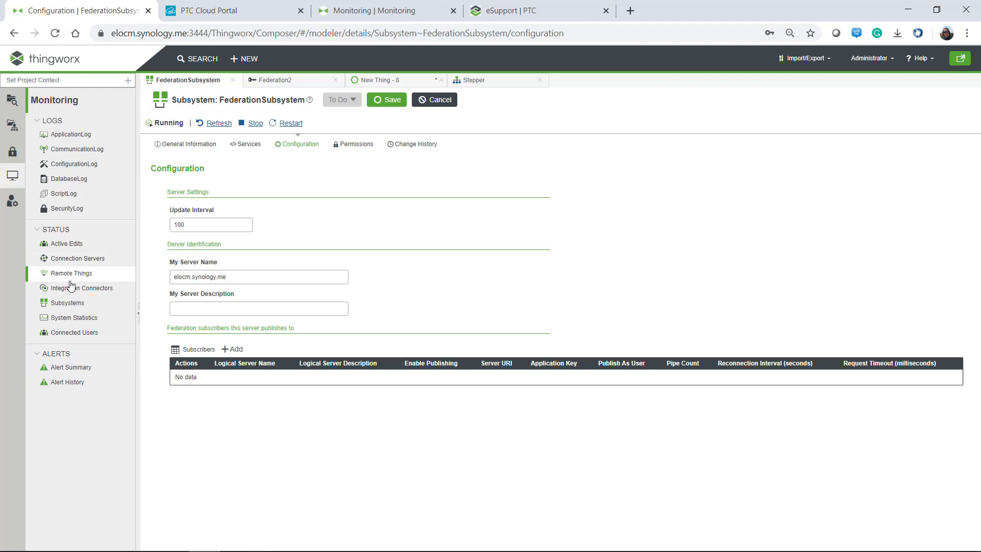
pyautogui.click(71, 304)
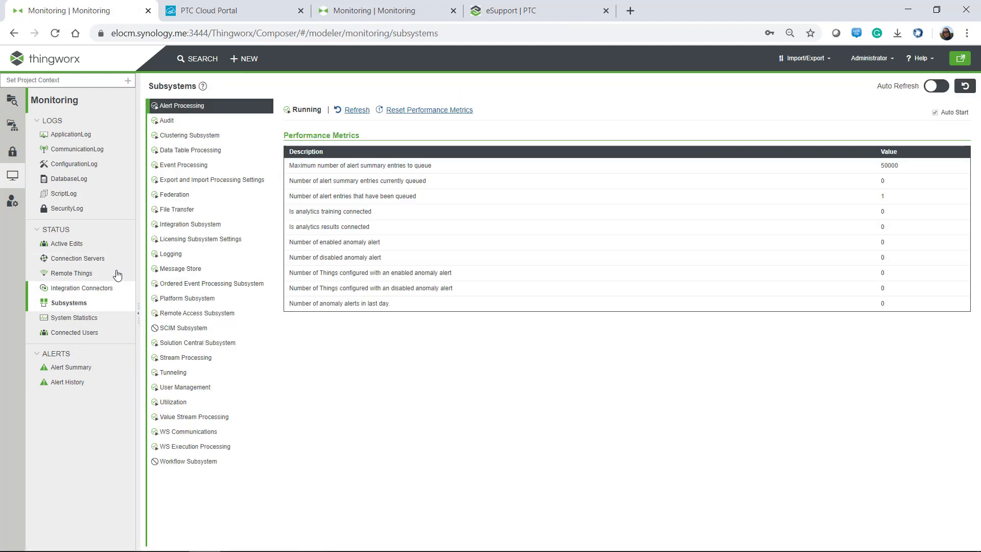
pyautogui.click(177, 198)
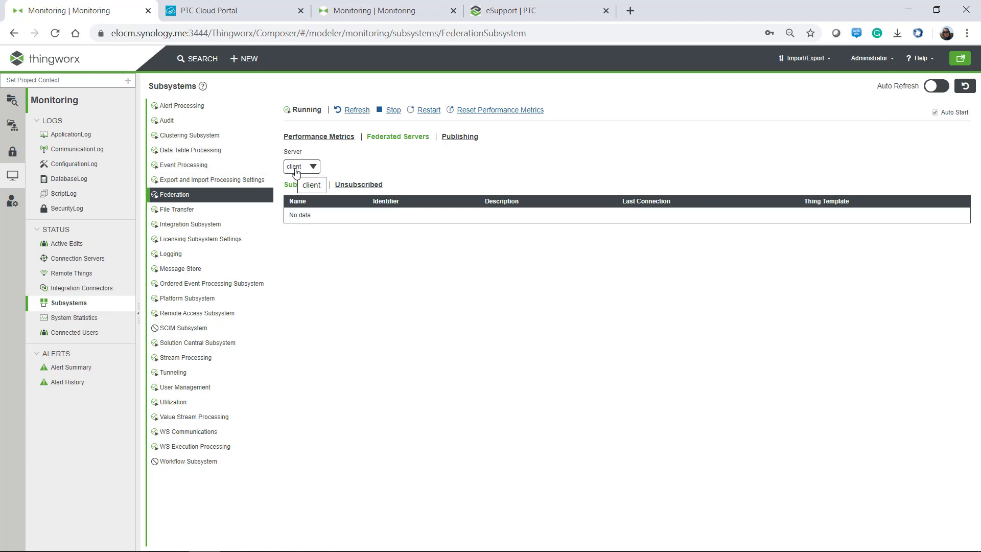
pyautogui.click(354, 188)
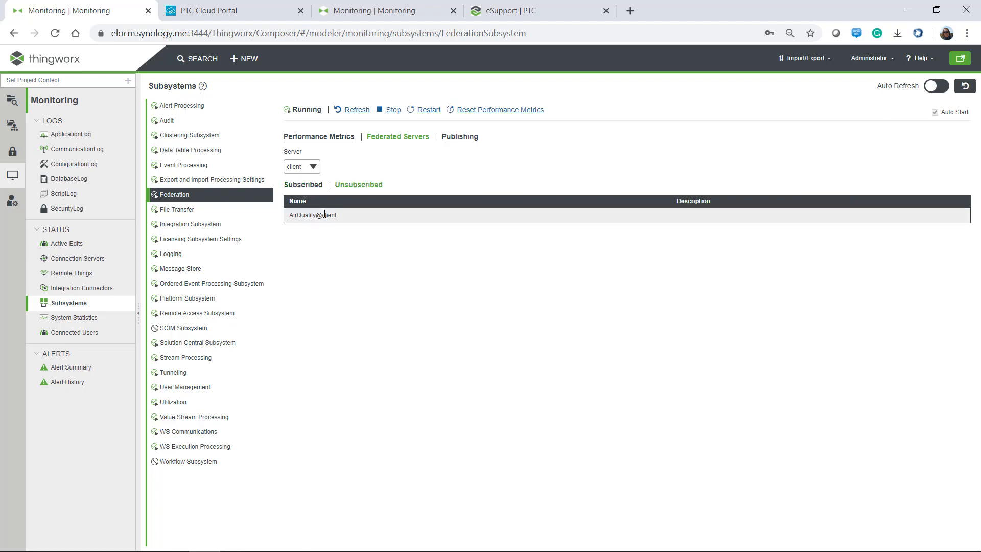
pyautogui.moveTo(341, 218); pyautogui.dragTo(285, 215)
pyautogui.click(333, 250)
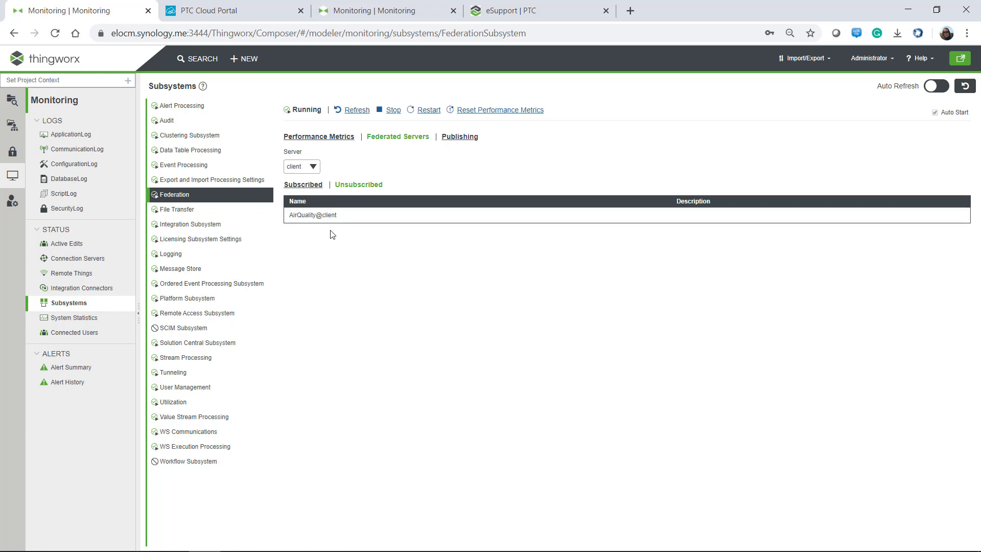
pyautogui.click(346, 15)
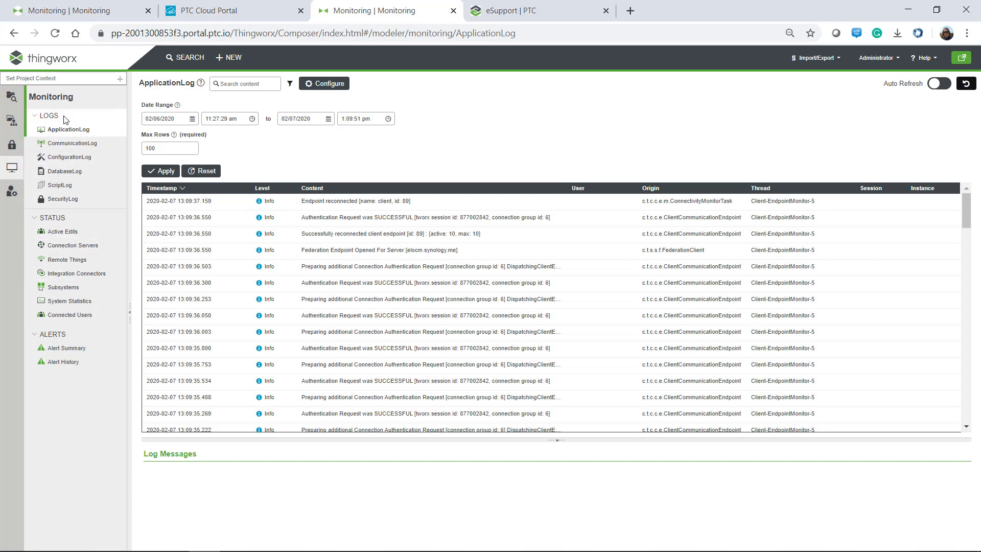
# On the cloud instance, open FederationSubsystem from System > Subsystems, dismissing the password prompt.
pyautogui.click(10, 119)
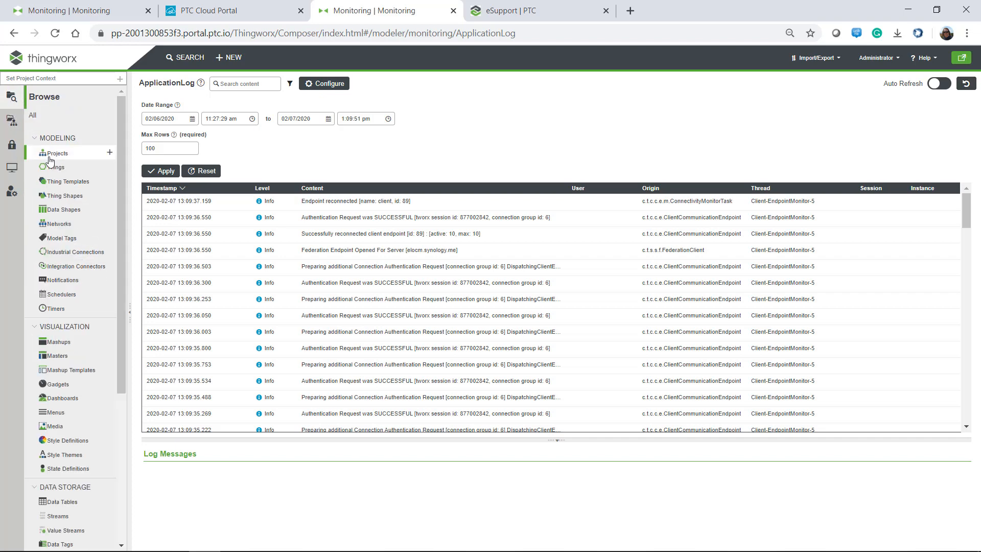
pyautogui.moveTo(123, 286); pyautogui.dragTo(101, 502)
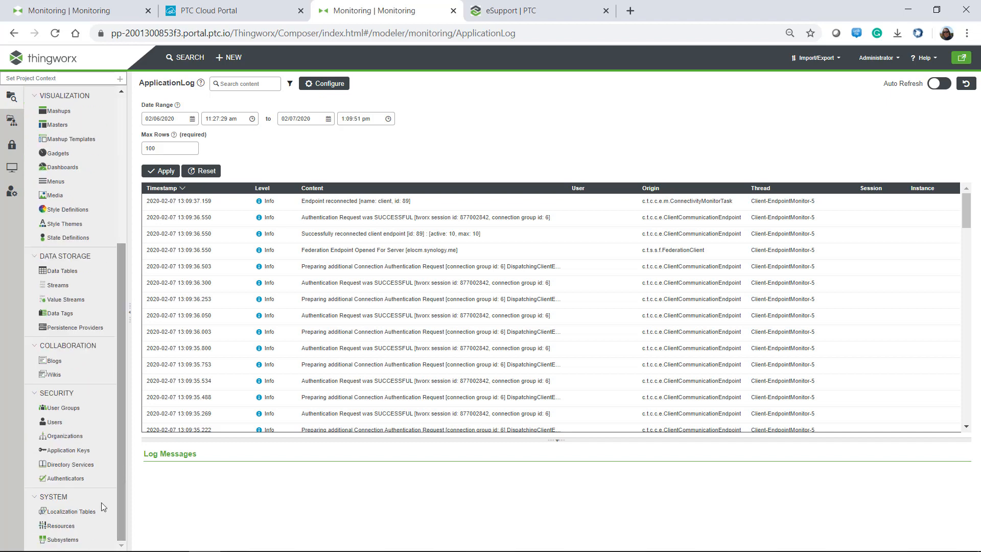
pyautogui.click(59, 539)
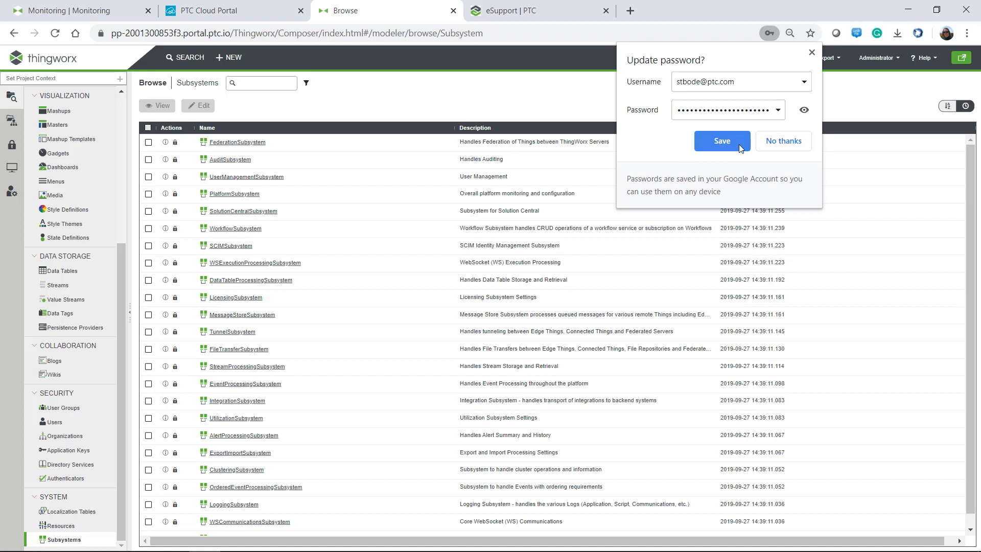
pyautogui.click(784, 141)
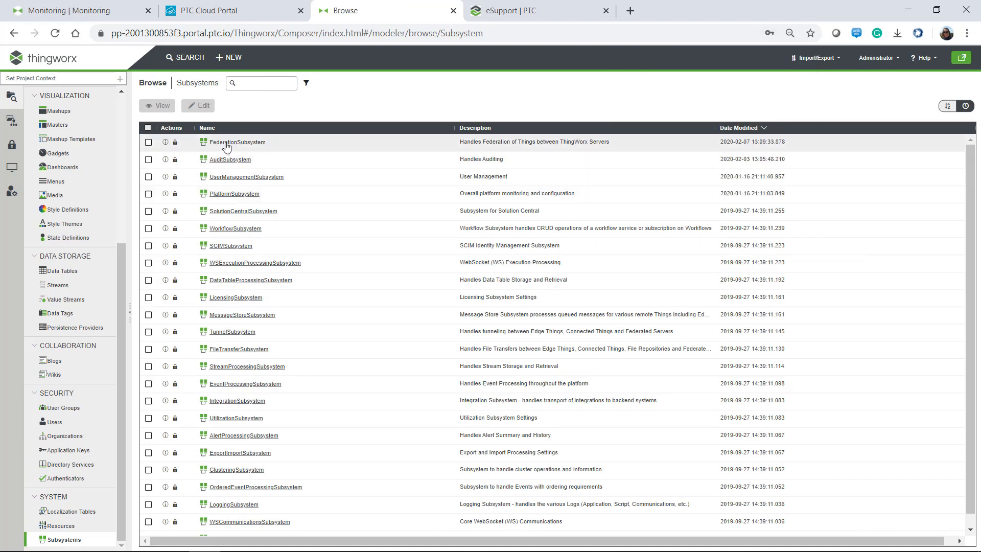
pyautogui.click(227, 144)
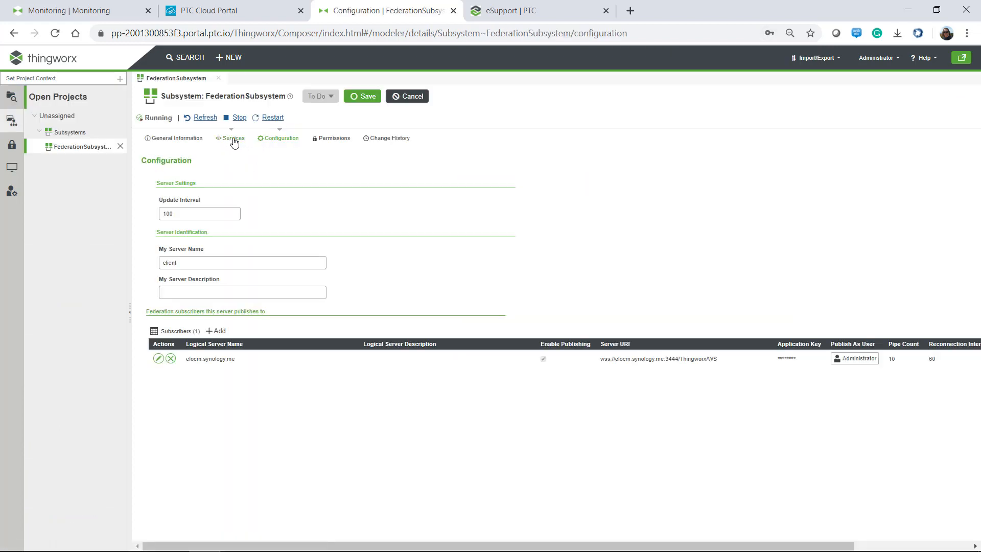
# Inspect the elocm.synology.me subscriber's wss Server URI, cancel without changes, and return to Federation monitoring.
pyautogui.click(158, 358)
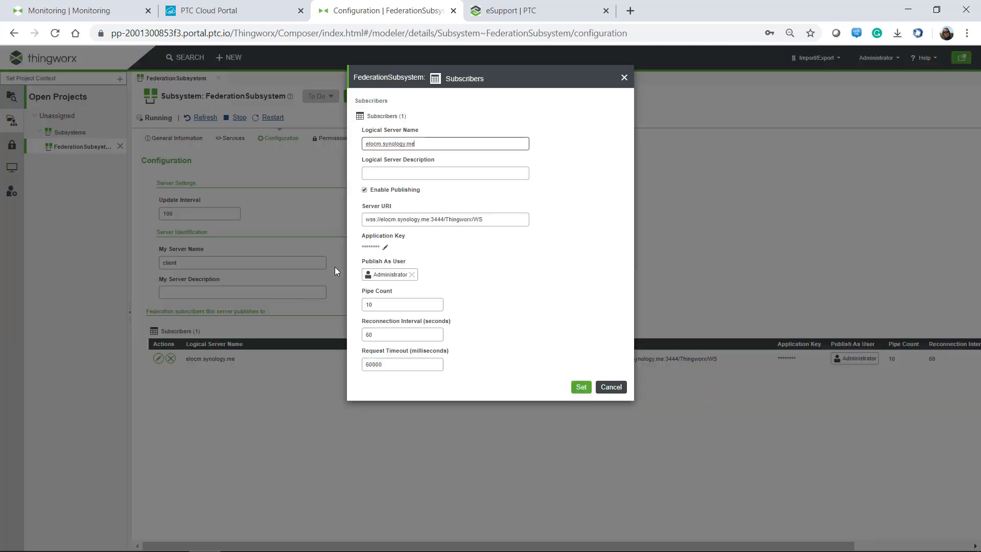
pyautogui.doubleClick(369, 219)
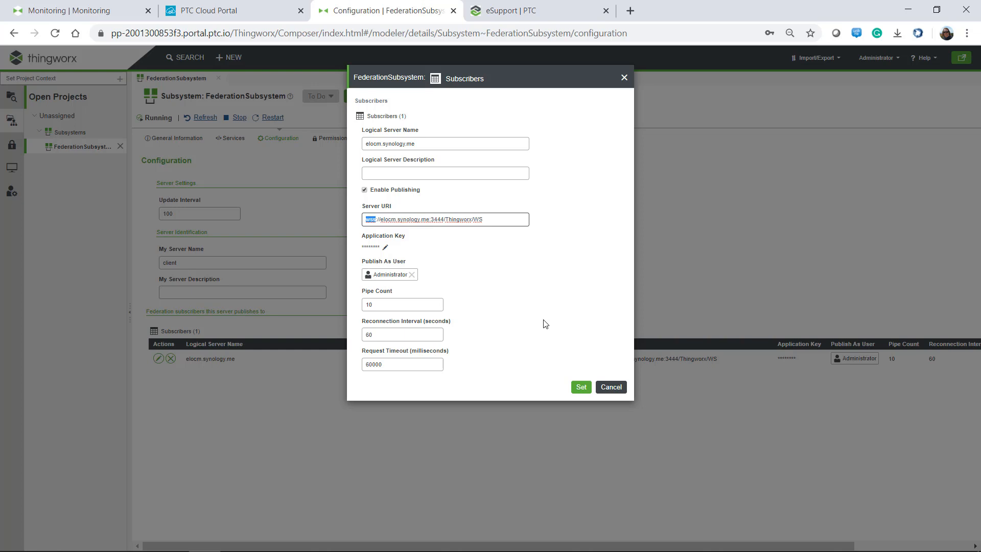
pyautogui.click(611, 386)
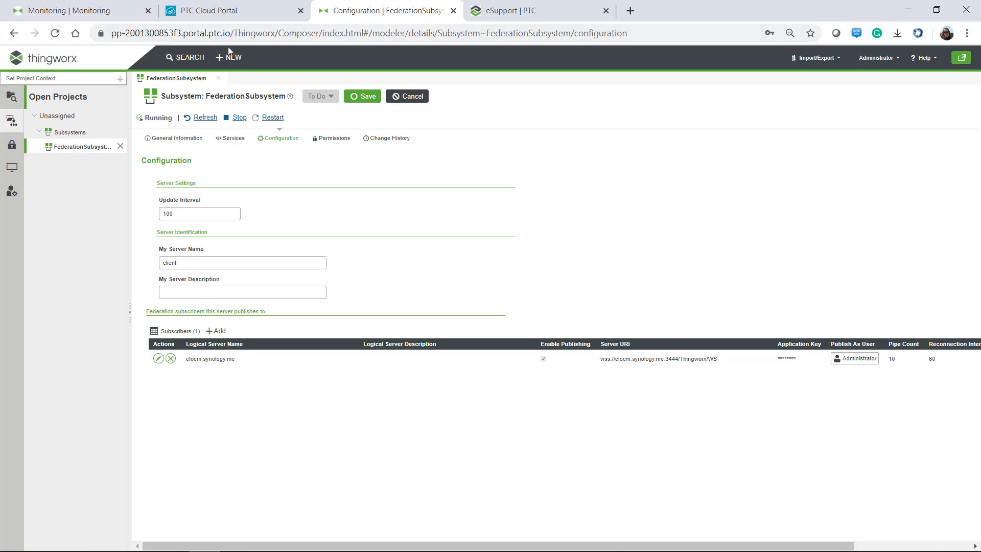
pyautogui.click(57, 12)
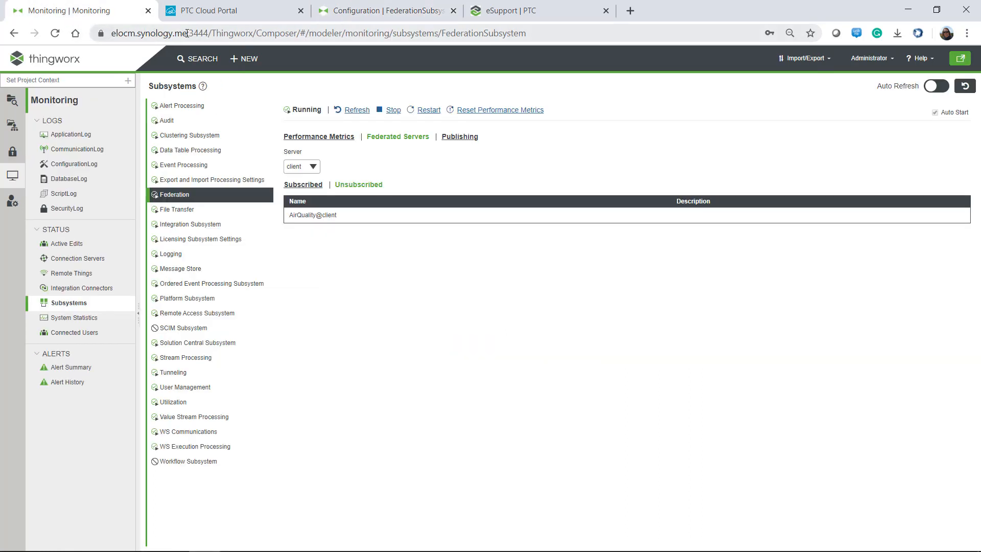
pyautogui.moveTo(187, 33); pyautogui.dragTo(114, 41)
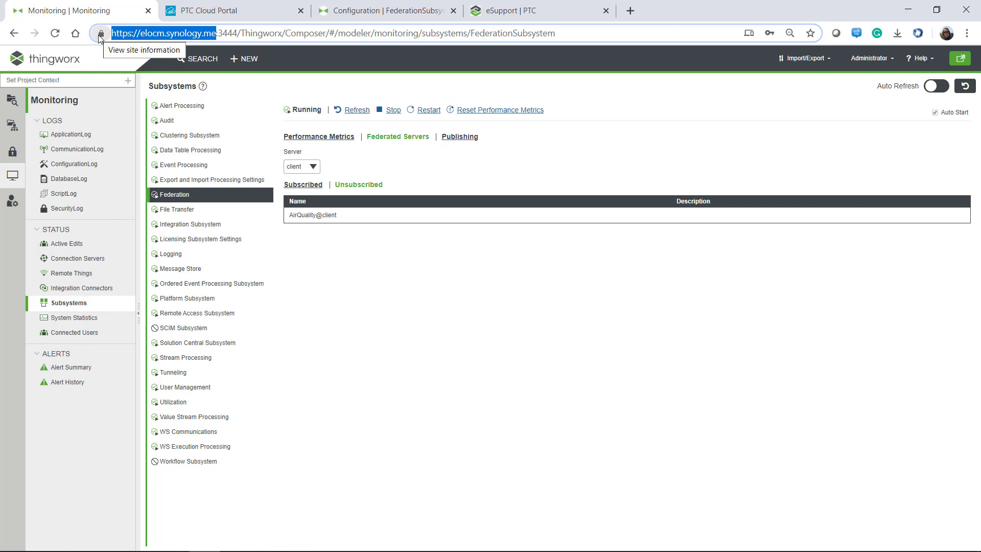
pyautogui.moveTo(337, 546)
pyautogui.click(266, 539)
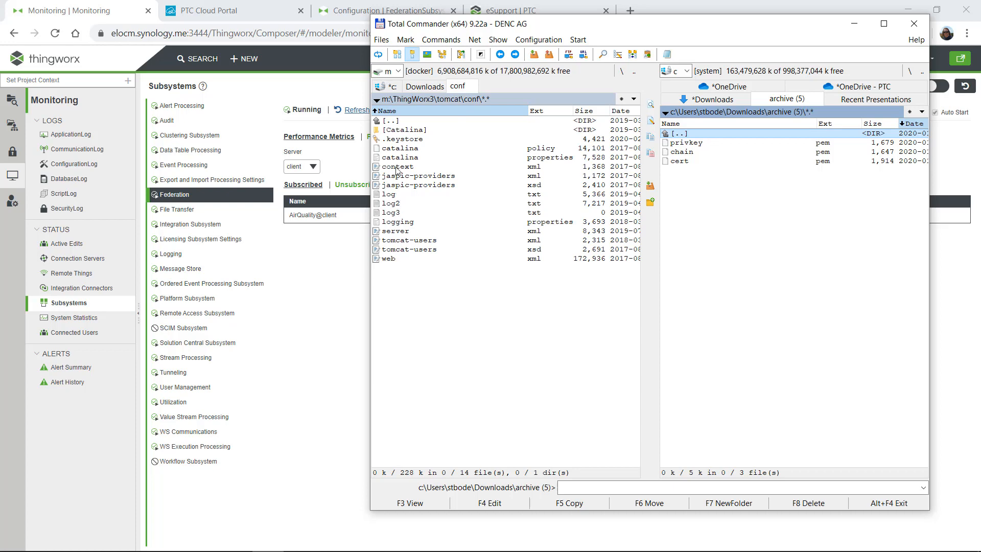
# Check the port 8443 connector's keystoreFile and keystorePass in server.xml, then minimize Notepad++.
pyautogui.rightClick(391, 233)
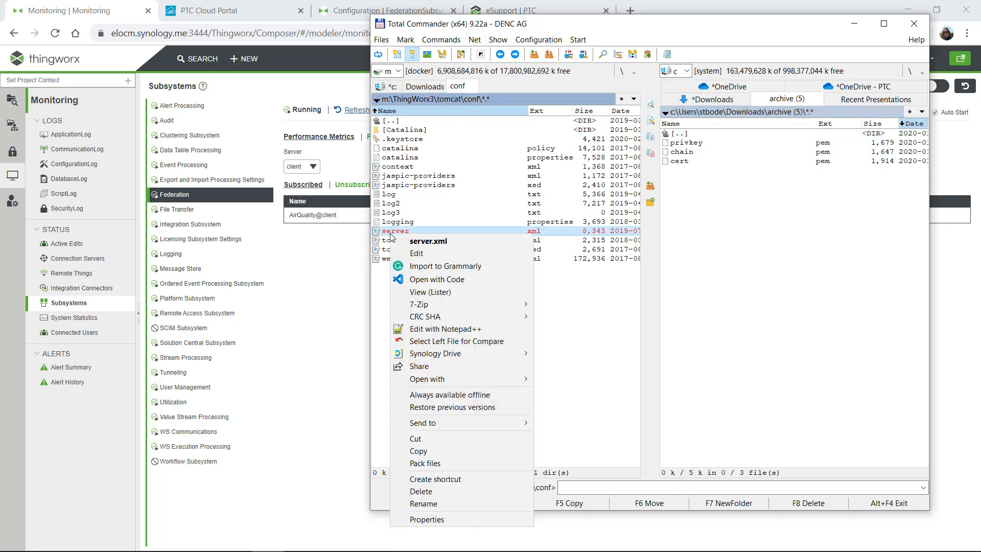
pyautogui.click(437, 330)
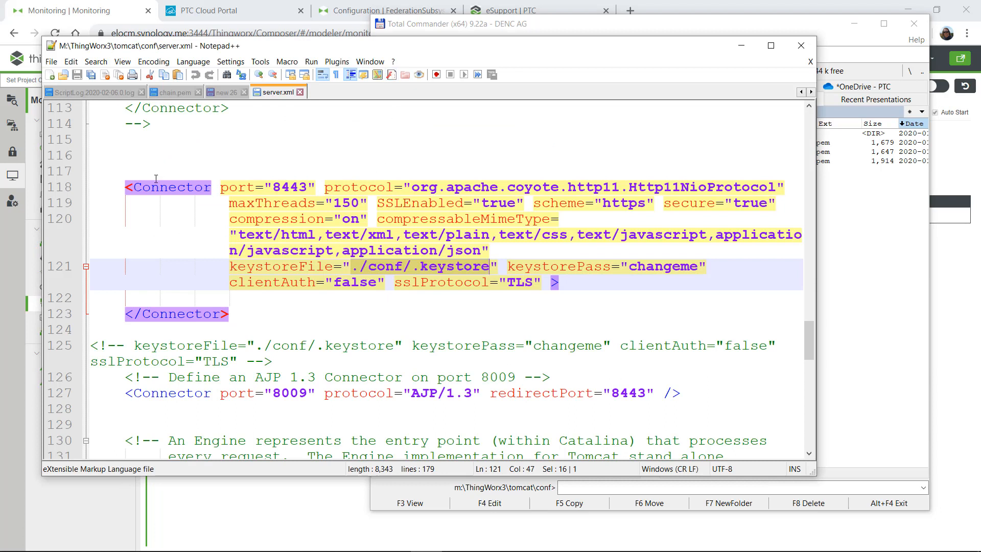
pyautogui.moveTo(265, 187); pyautogui.dragTo(376, 187)
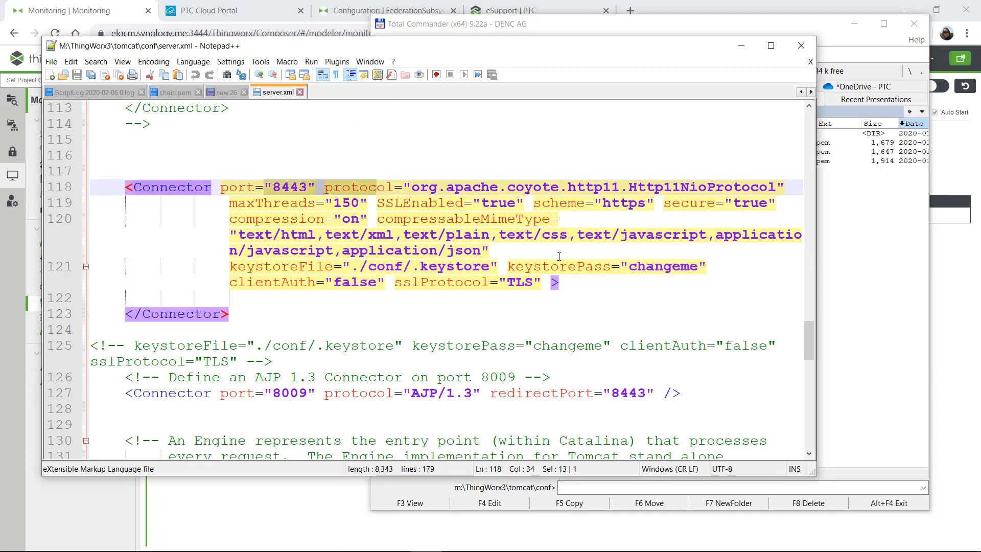
pyautogui.moveTo(316, 269); pyautogui.dragTo(490, 276)
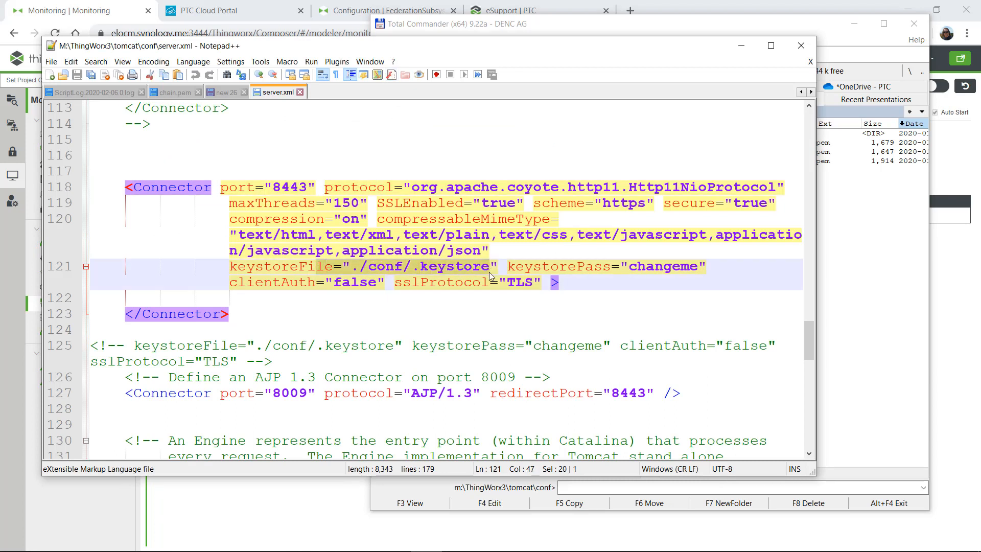
pyautogui.moveTo(231, 270); pyautogui.dragTo(706, 265)
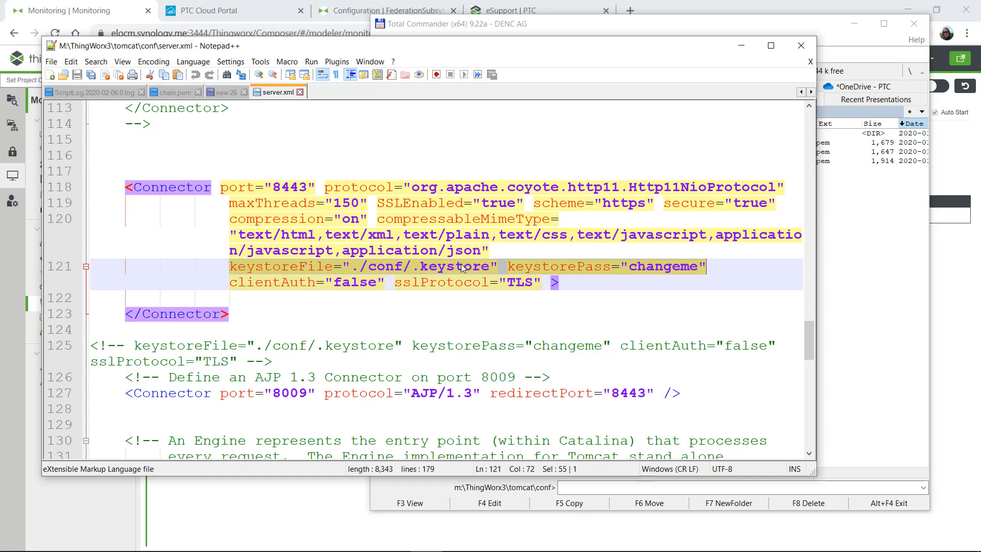
pyautogui.click(741, 45)
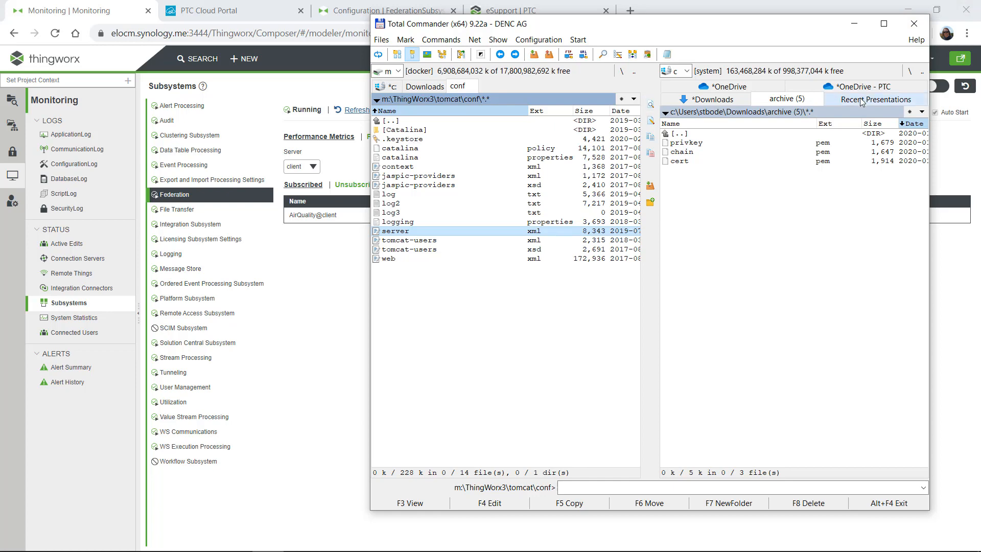
# Launch KeyStore Explorer from the desktop and dismiss the Tip of the Day.
pyautogui.click(936, 10)
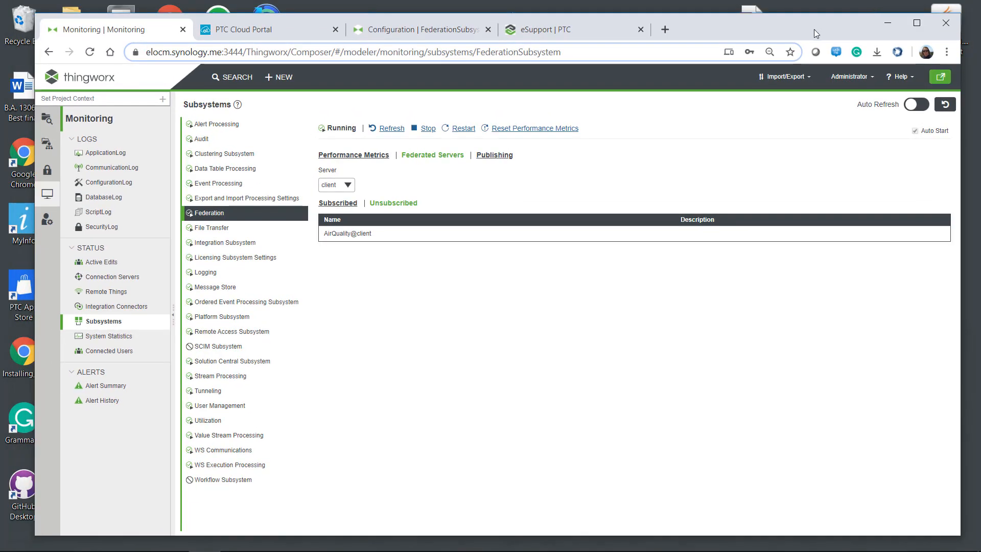
pyautogui.moveTo(797, 21); pyautogui.dragTo(870, 18)
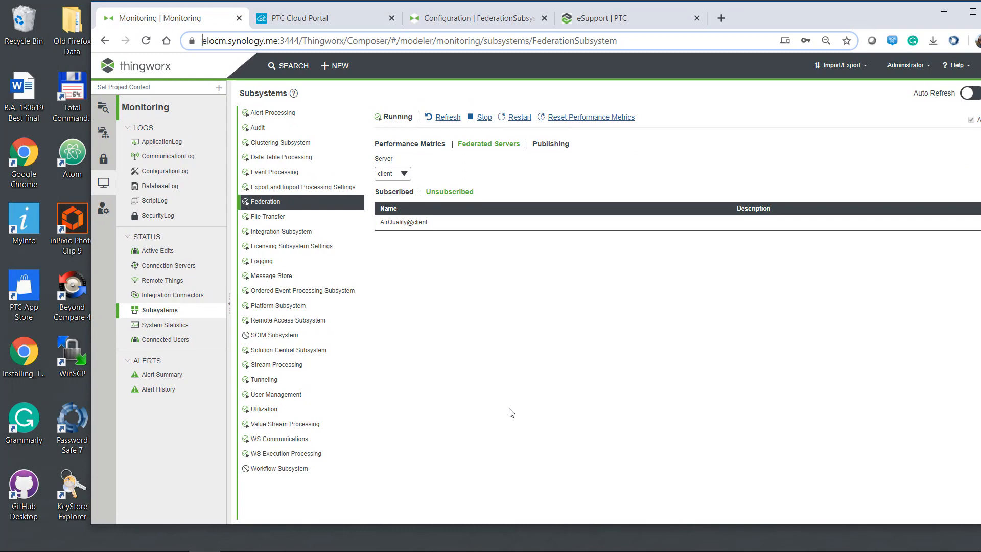
pyautogui.doubleClick(69, 495)
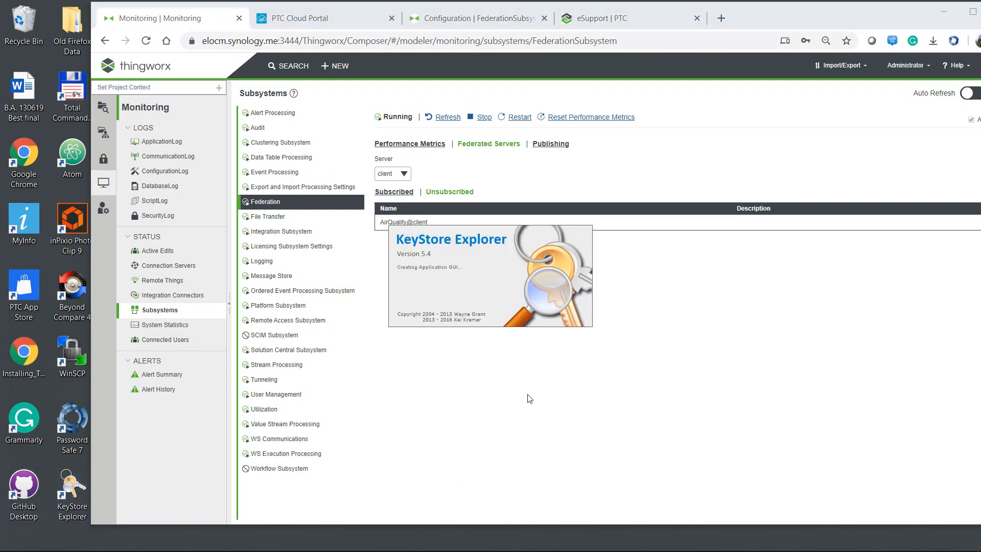
pyautogui.click(416, 438)
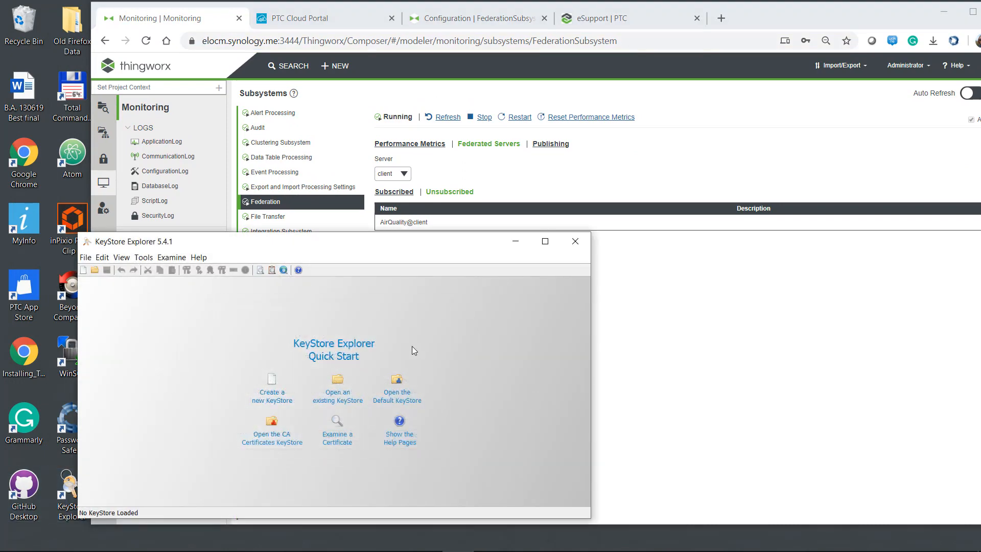
pyautogui.moveTo(408, 243); pyautogui.dragTo(390, 172)
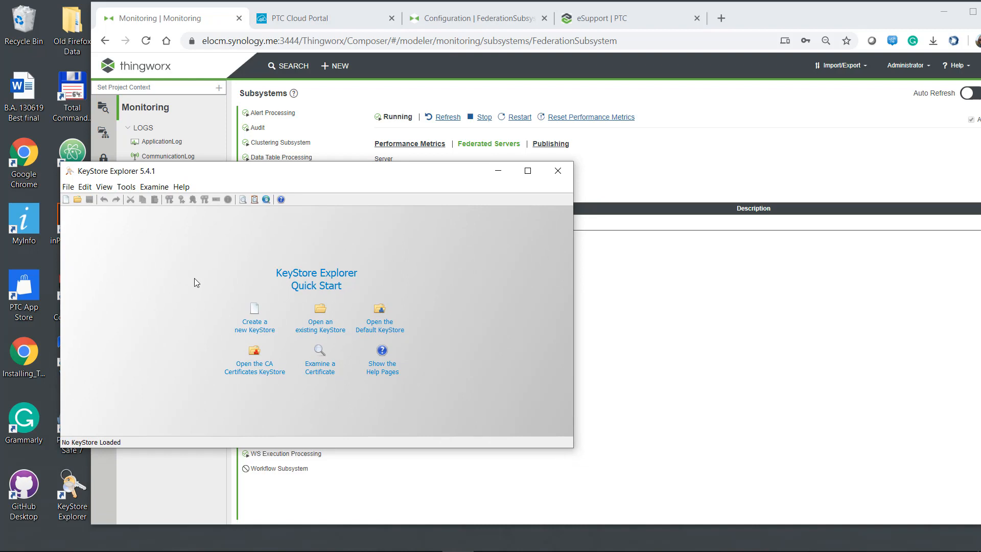
# Create a new empty JCEKS keystore.
pyautogui.click(65, 200)
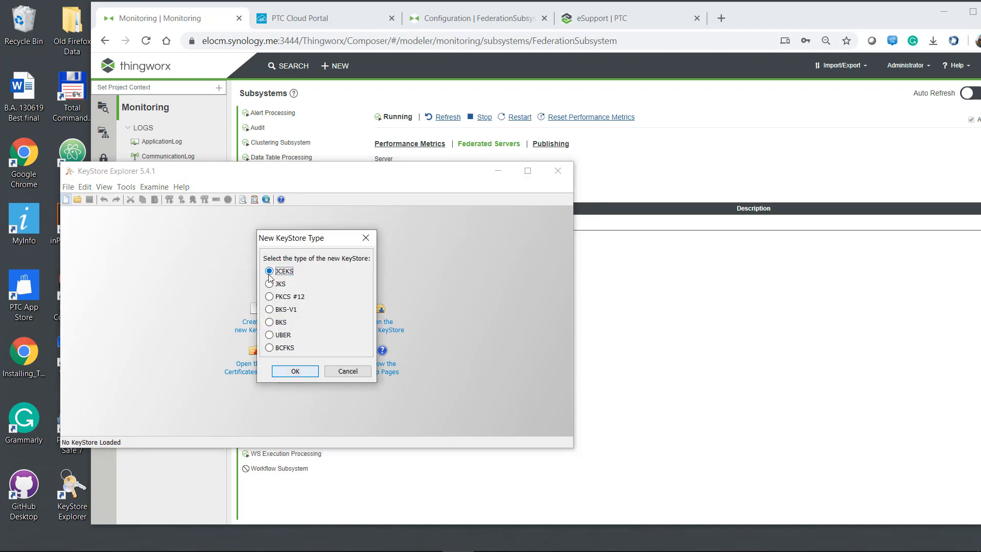
pyautogui.click(296, 371)
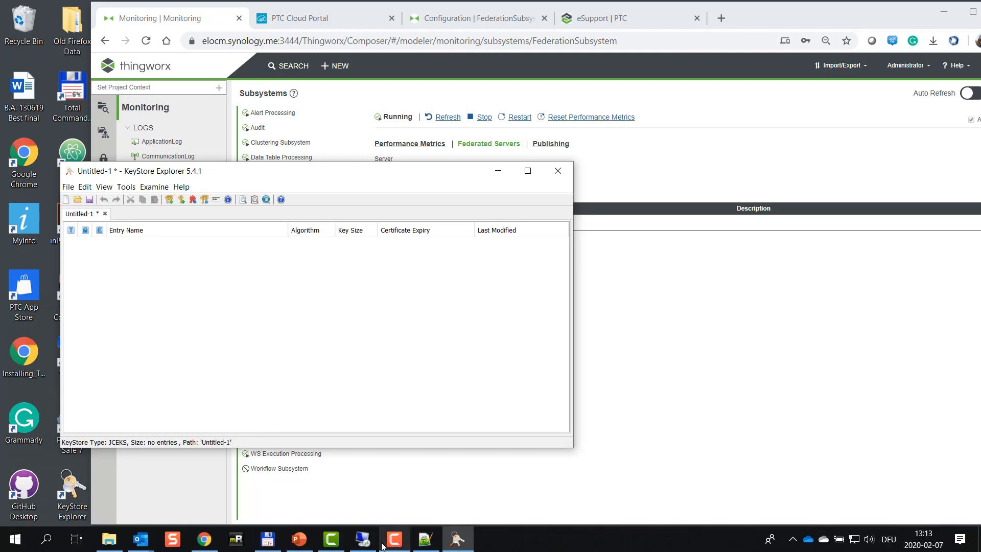
pyautogui.click(267, 538)
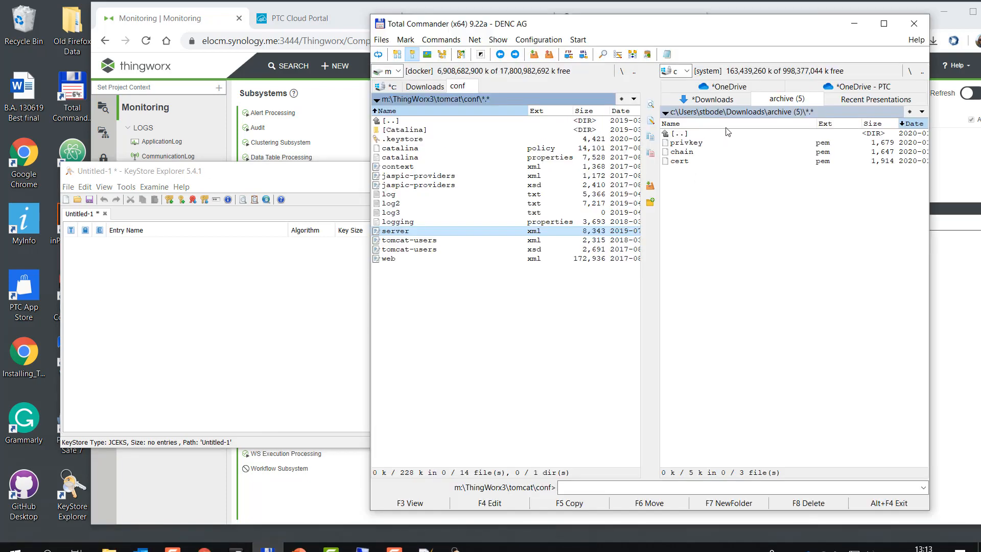
# Look over the privkey, cert and chain PEM files, then view Chrome's site security info.
pyautogui.click(685, 148)
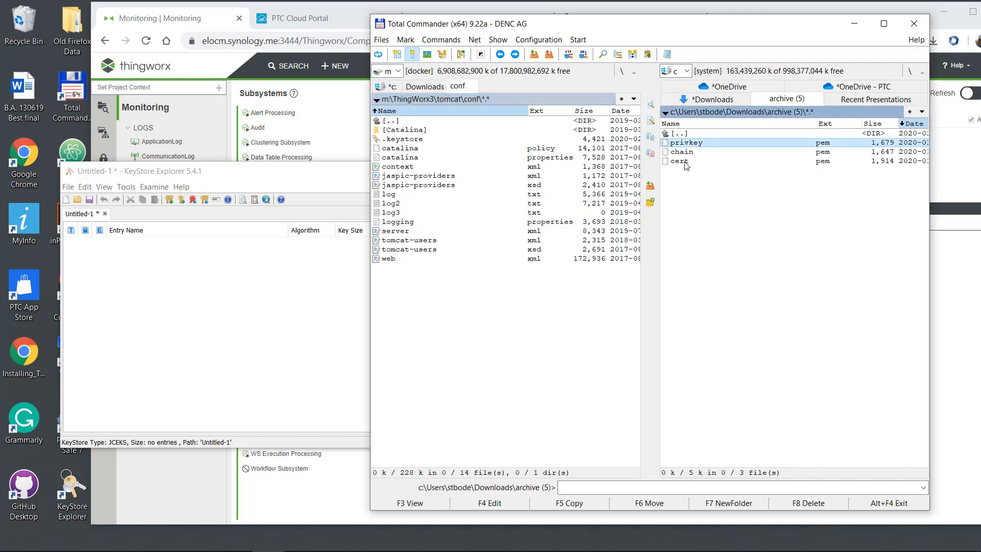
pyautogui.click(686, 163)
pyautogui.click(678, 152)
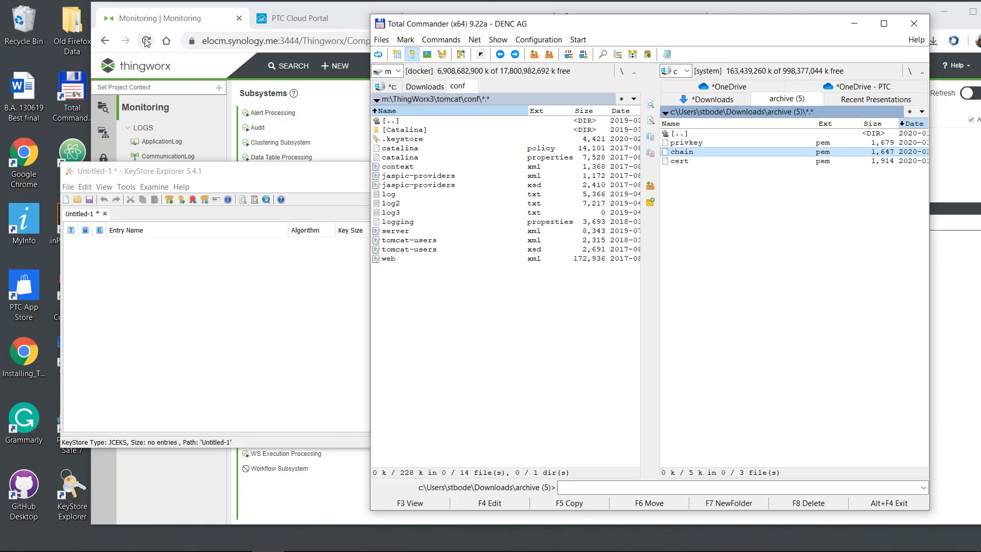
pyautogui.click(191, 42)
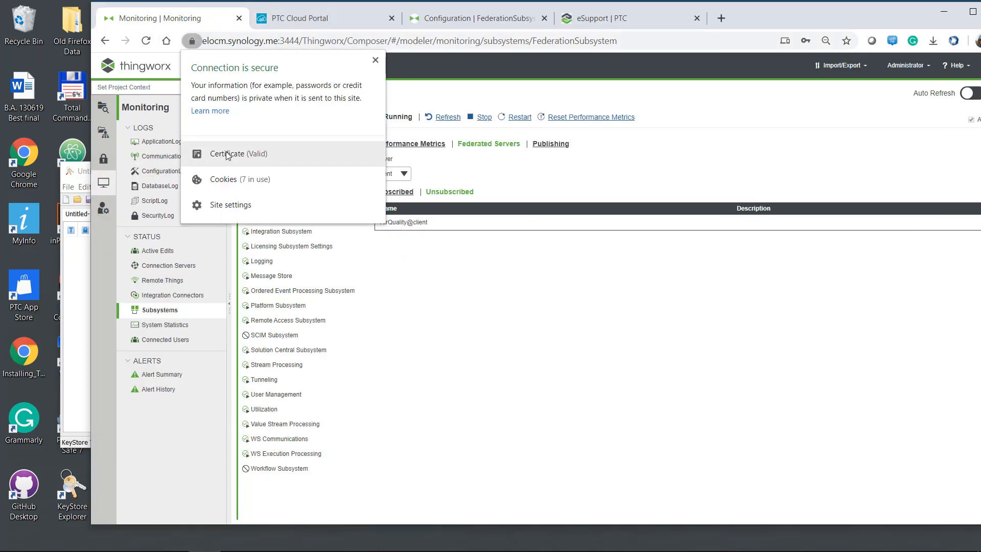
# Inspect the certificate path through Let's Encrypt Authority X3 up to DST Root CA X3.
pyautogui.click(219, 153)
pyautogui.click(173, 41)
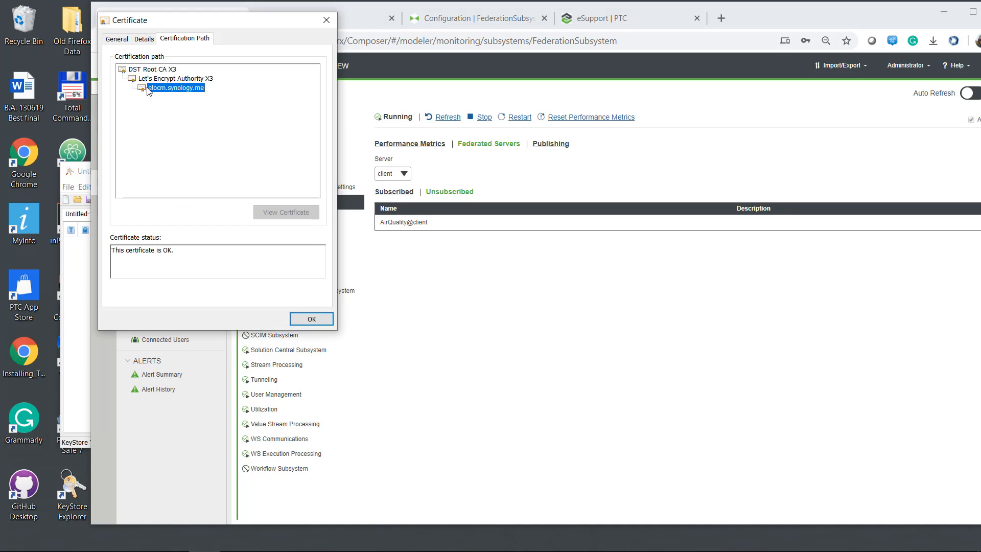
pyautogui.click(202, 80)
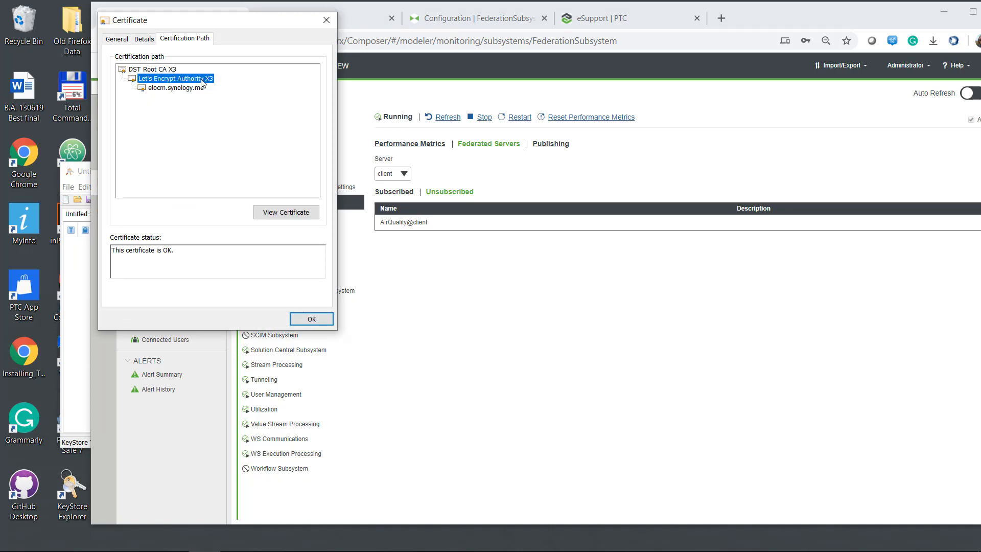
pyautogui.click(153, 70)
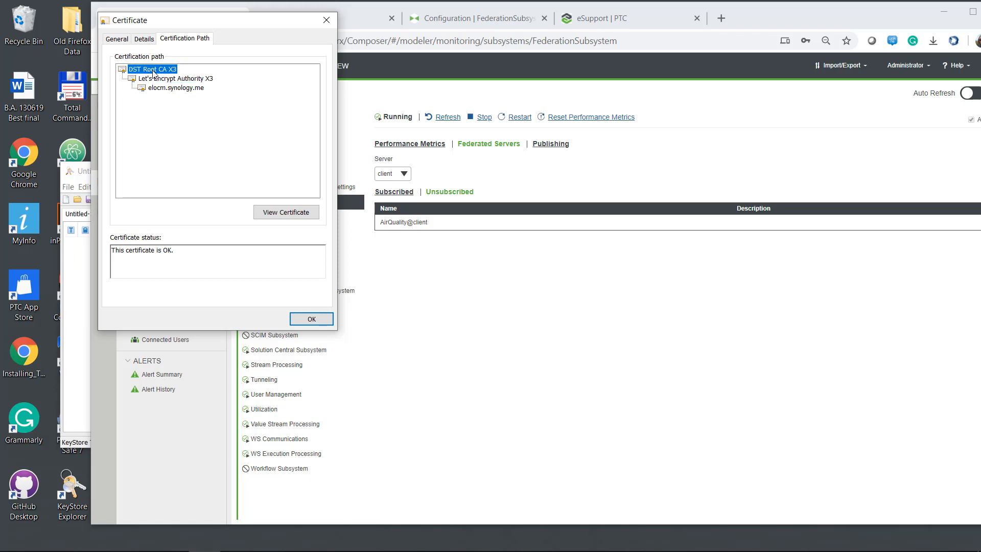
# Close the certificate and start a key pair import in KeyStore Explorer.
pyautogui.click(310, 320)
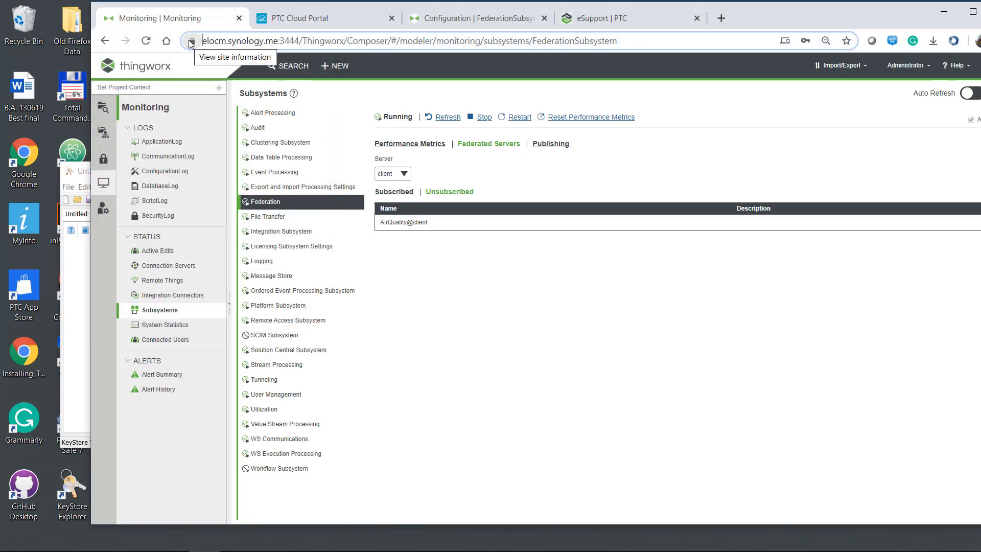
pyautogui.click(76, 323)
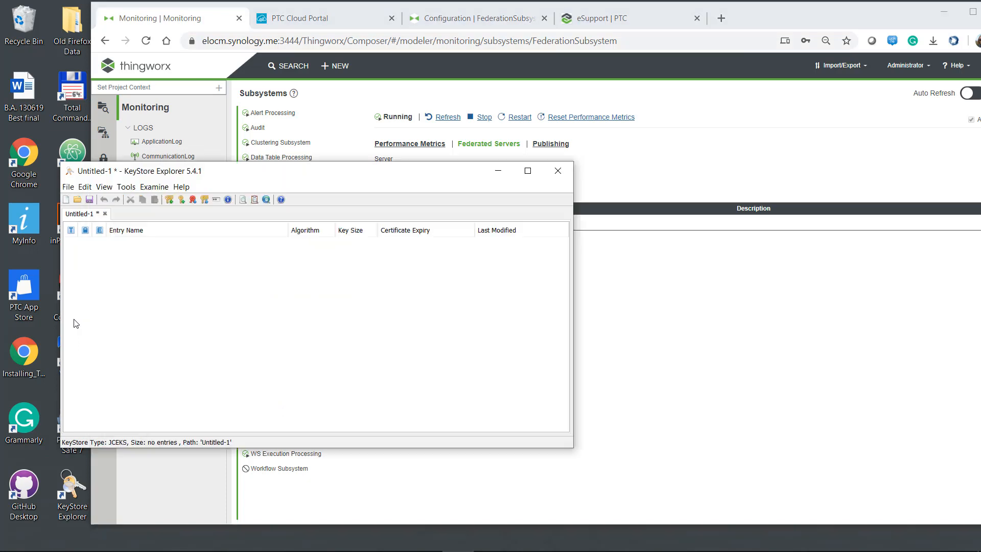
pyautogui.click(205, 199)
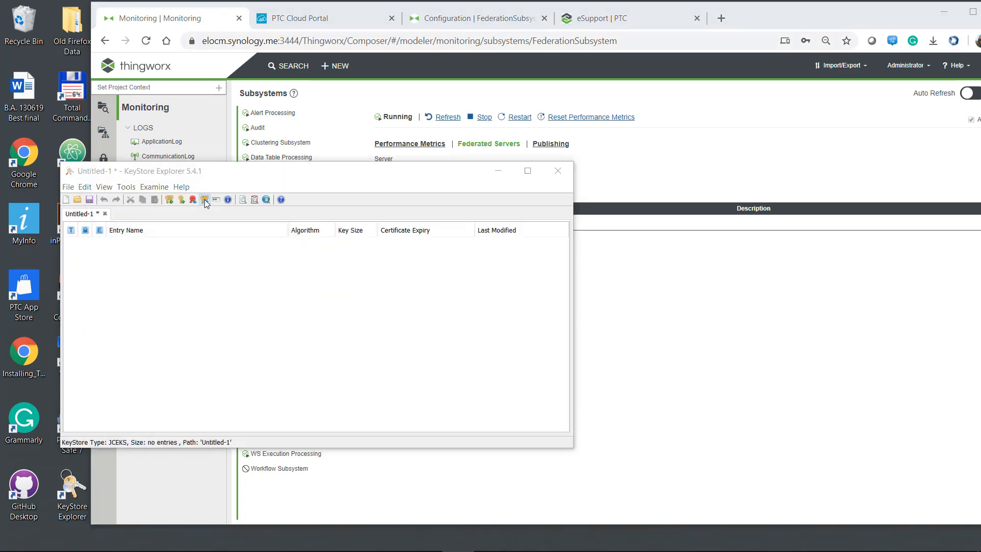
# Choose an OpenSSL key pair with privkey.pem as private key and cert.pem as certificate.
pyautogui.click(261, 328)
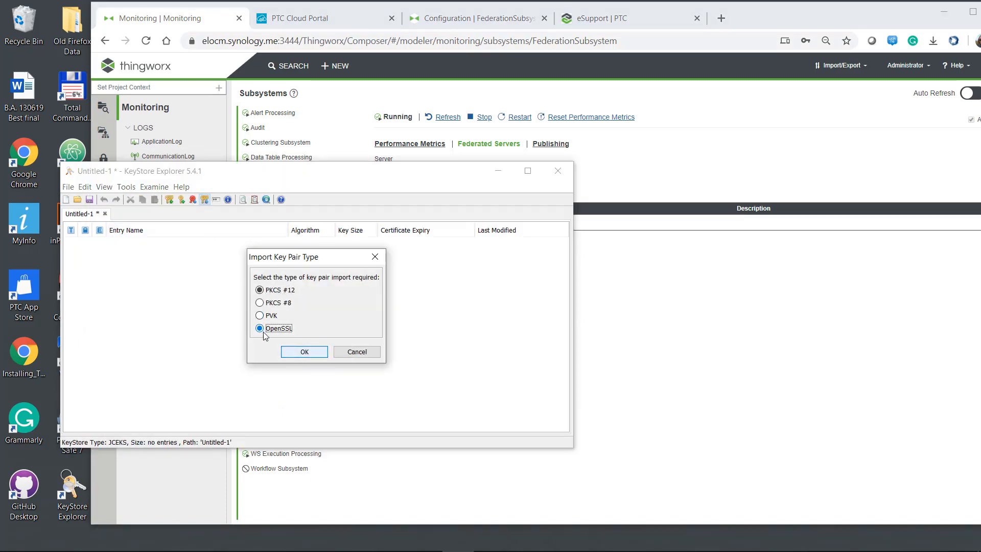
pyautogui.click(294, 352)
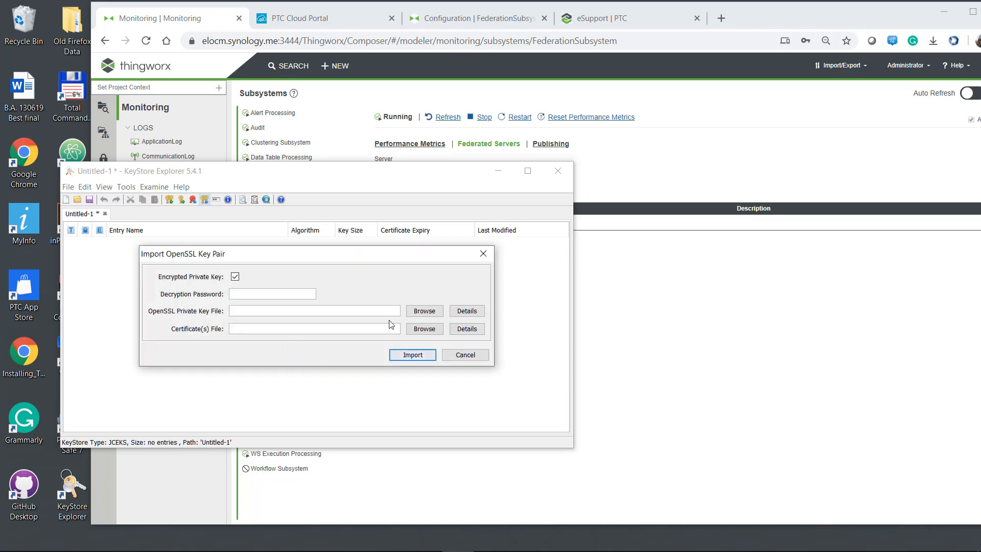
pyautogui.click(428, 312)
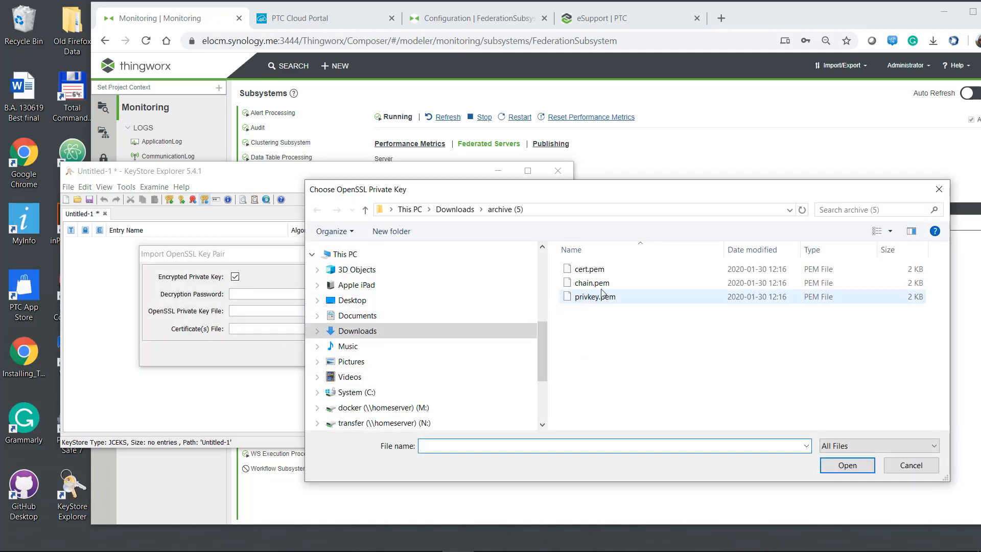
pyautogui.click(594, 297)
pyautogui.click(847, 465)
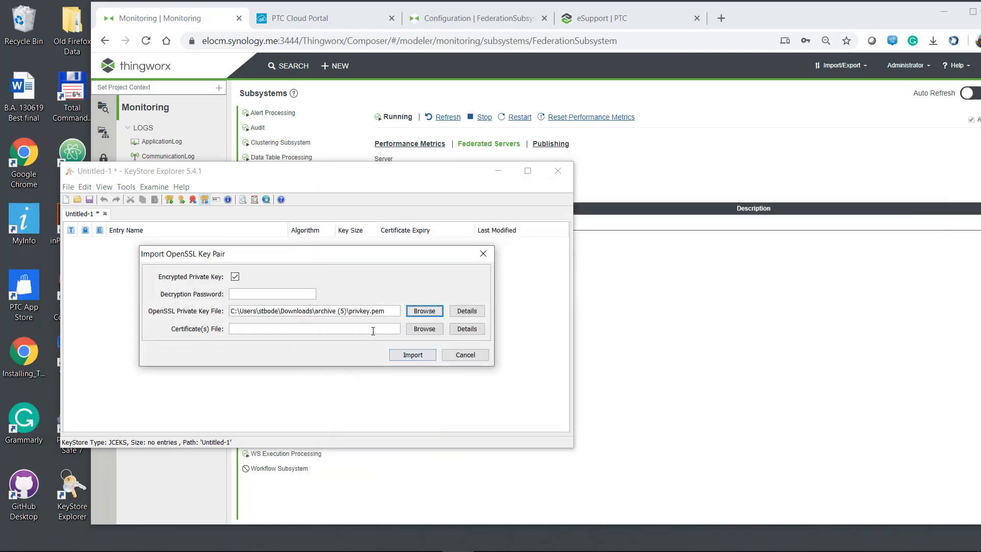
pyautogui.click(424, 329)
pyautogui.click(589, 269)
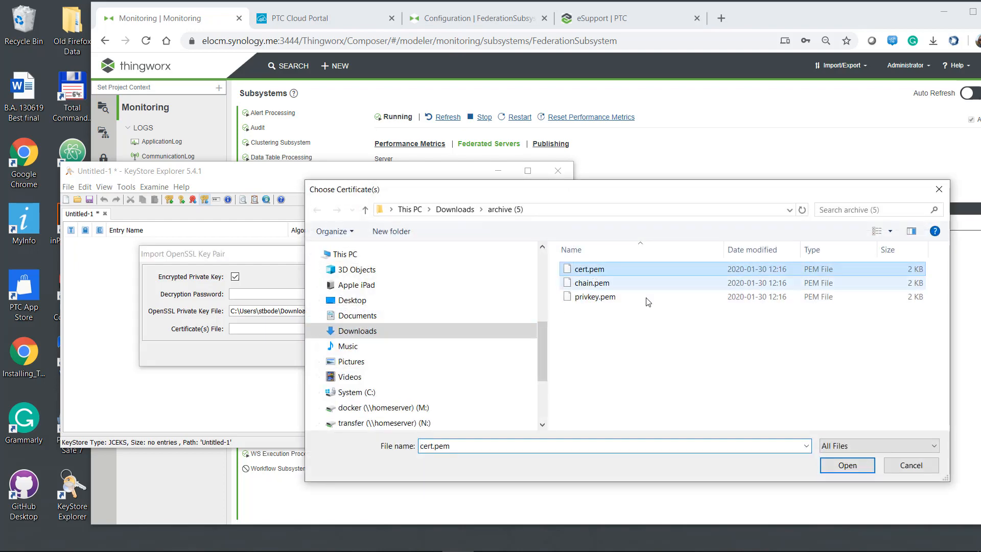
pyautogui.click(858, 468)
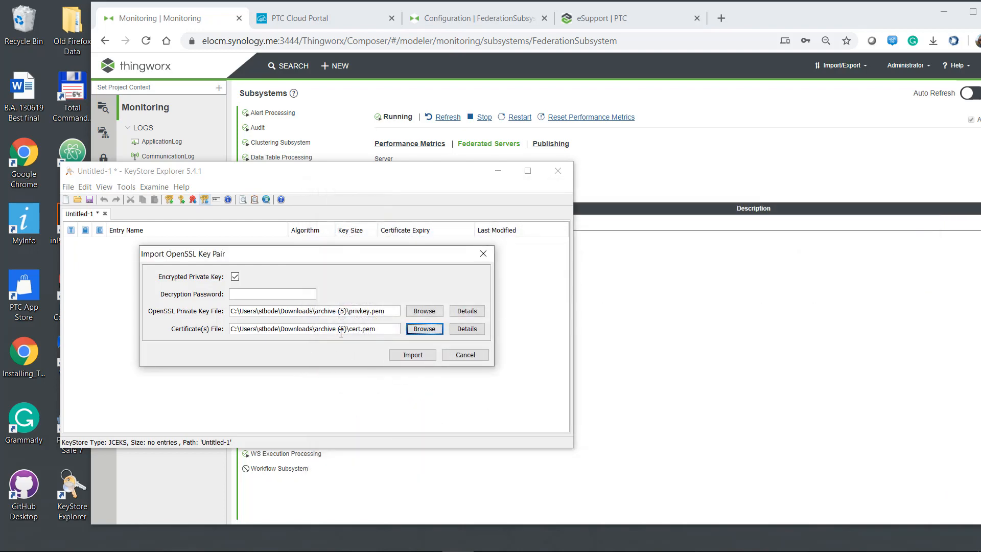
# Run the import, accepting the unencrypted private key, with alias tomcat8.5.
pyautogui.click(407, 355)
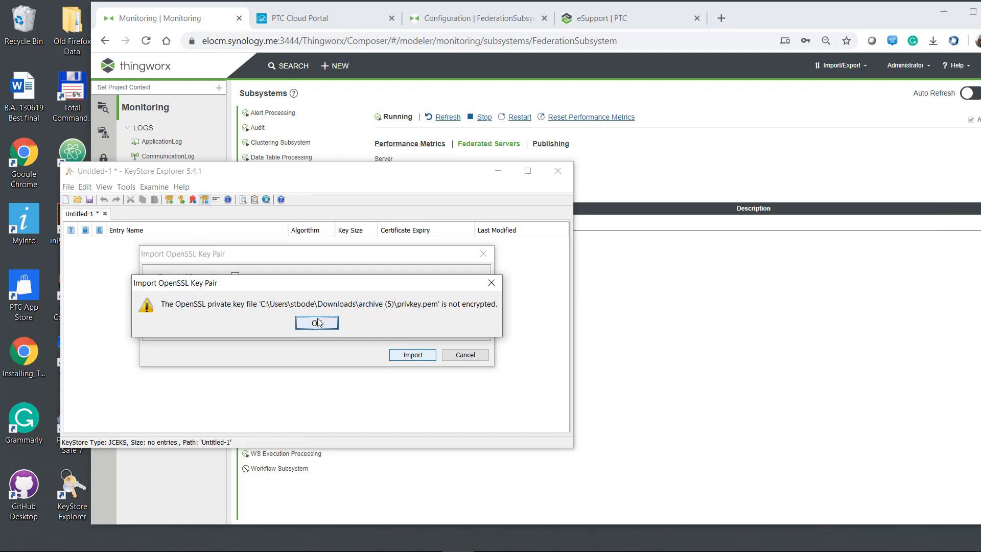
pyautogui.click(325, 325)
pyautogui.click(408, 356)
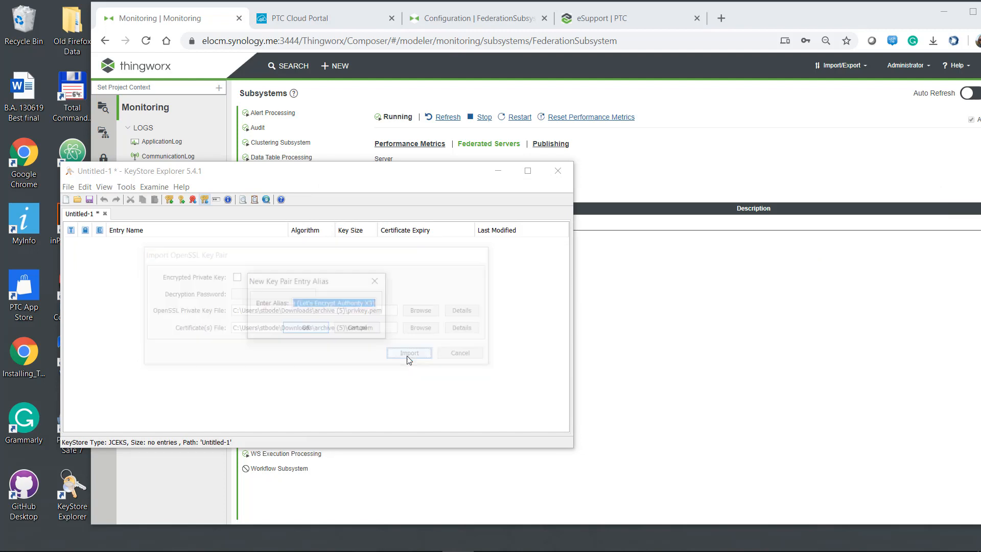
pyautogui.write('t')
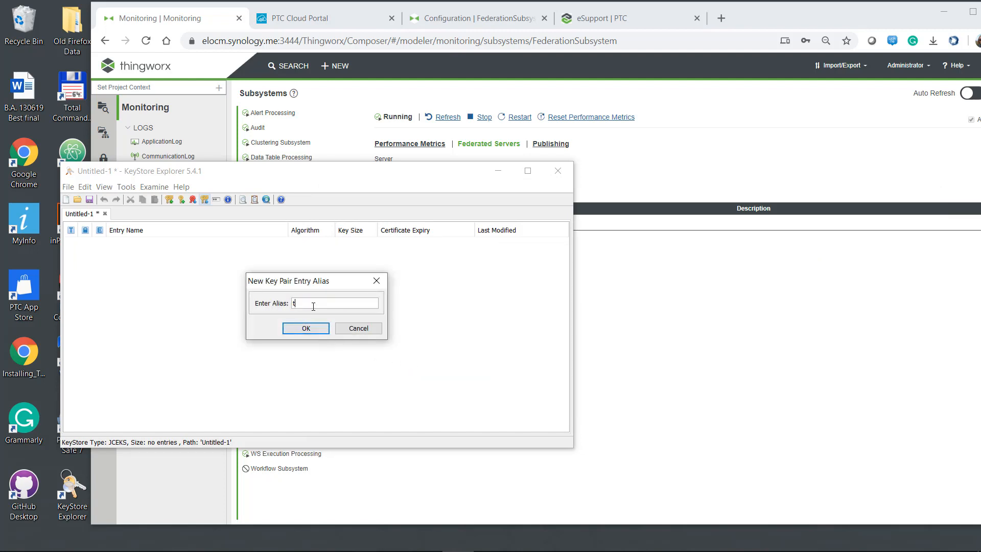
pyautogui.write('omcat8.5')
pyautogui.click(293, 330)
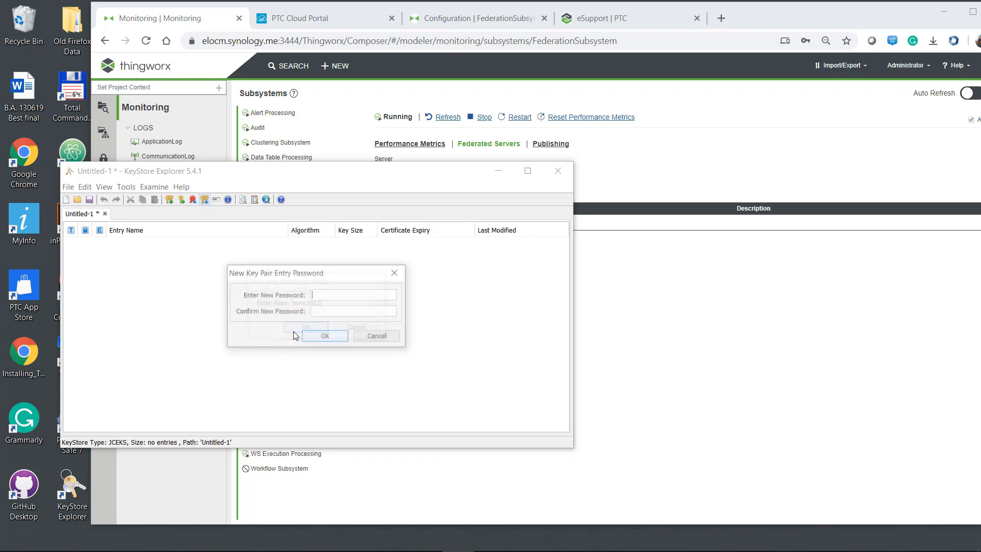
# Set and confirm the entry password, completing the tomcat8.5 key pair import.
pyautogui.click(321, 294)
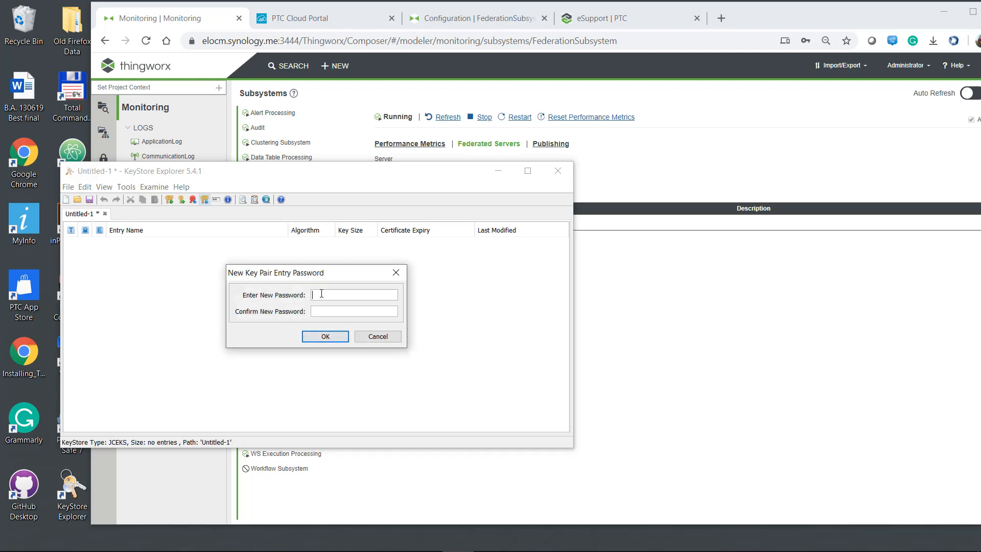
pyautogui.write('••••••••')
pyautogui.click(324, 311)
pyautogui.write('••••••••')
pyautogui.click(324, 336)
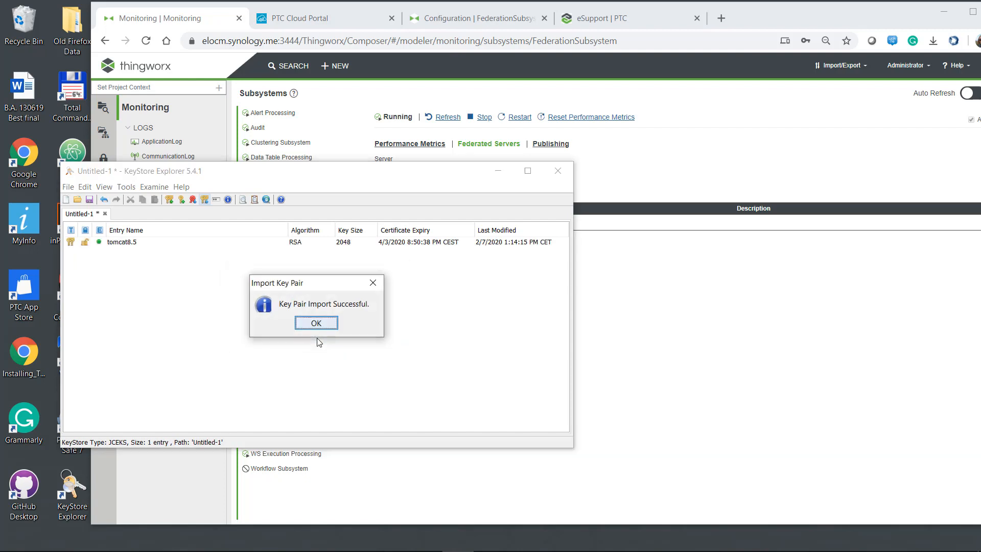
pyautogui.click(312, 325)
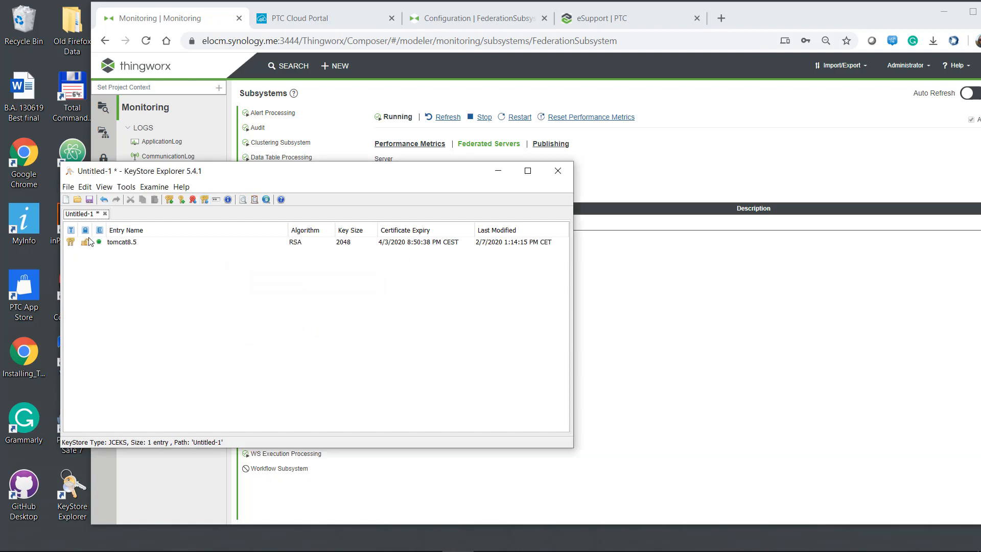
pyautogui.doubleClick(125, 243)
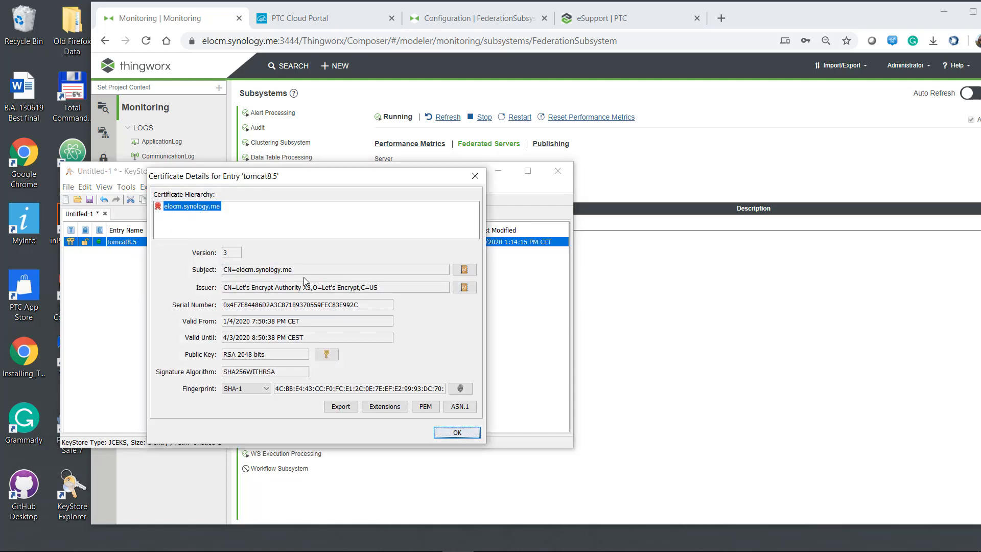
pyautogui.click(457, 433)
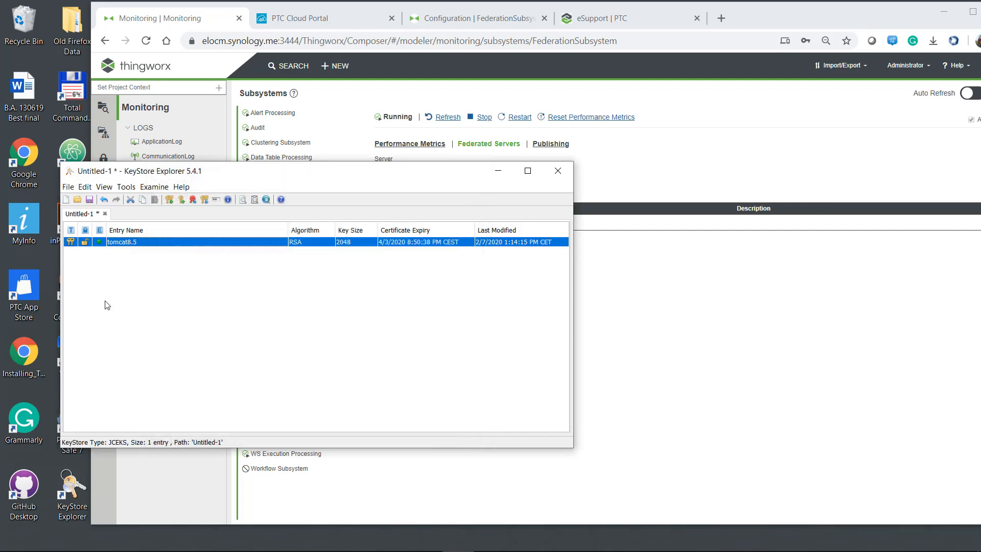
pyautogui.rightClick(85, 246)
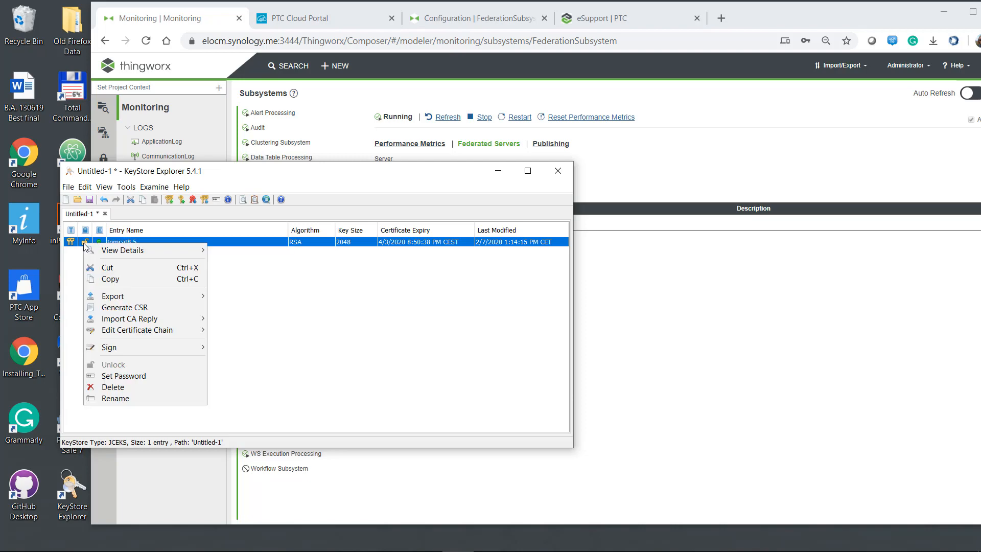
pyautogui.moveTo(194, 318)
pyautogui.click(272, 319)
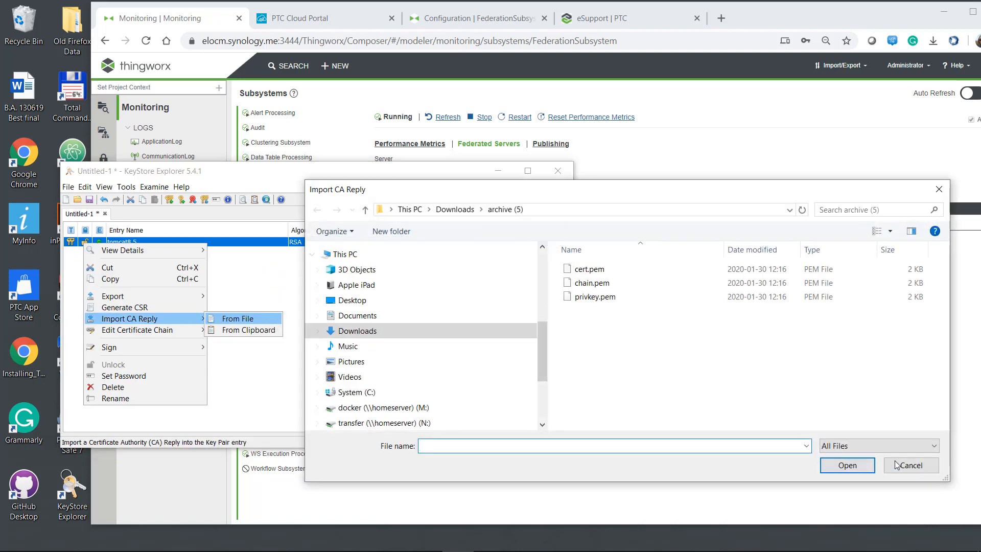
pyautogui.click(908, 473)
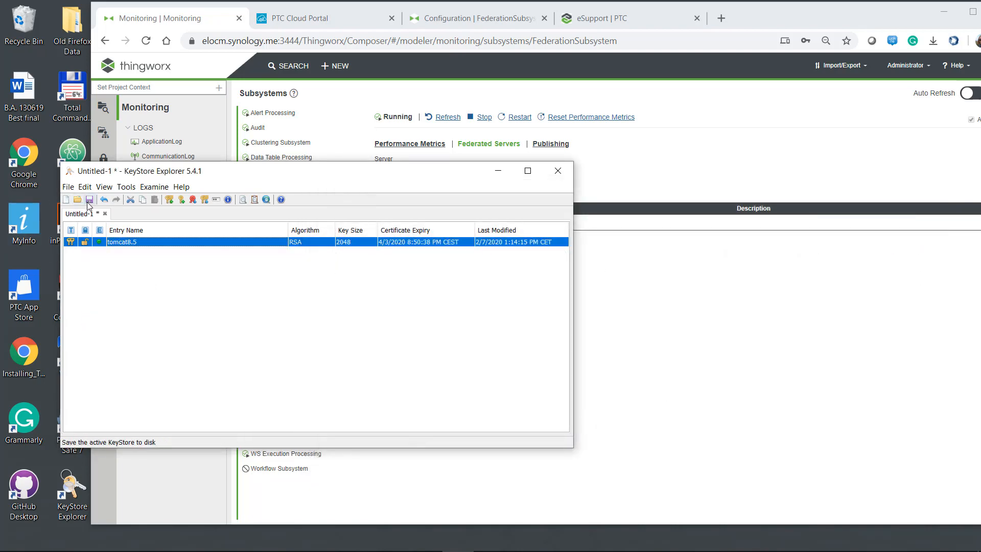
pyautogui.moveTo(352, 551)
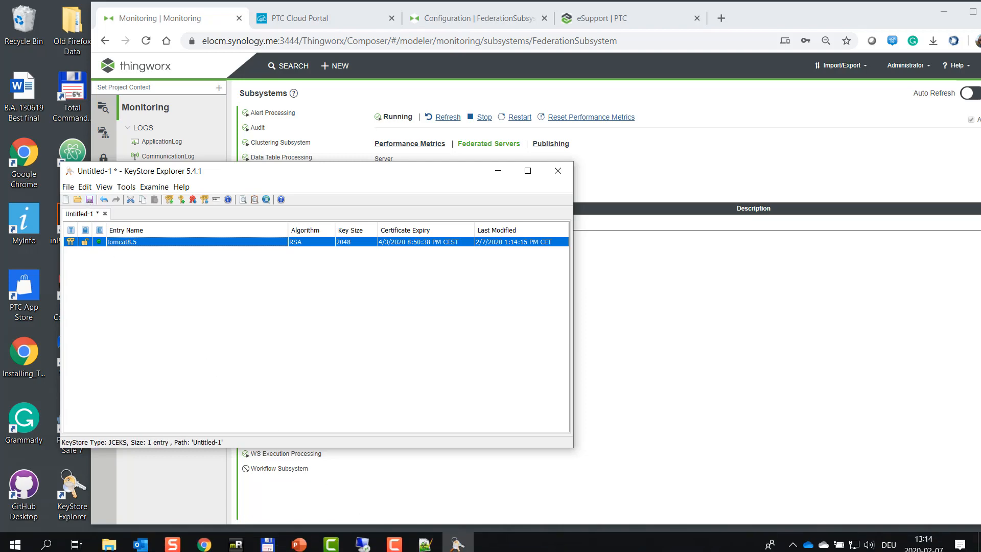
pyautogui.click(279, 544)
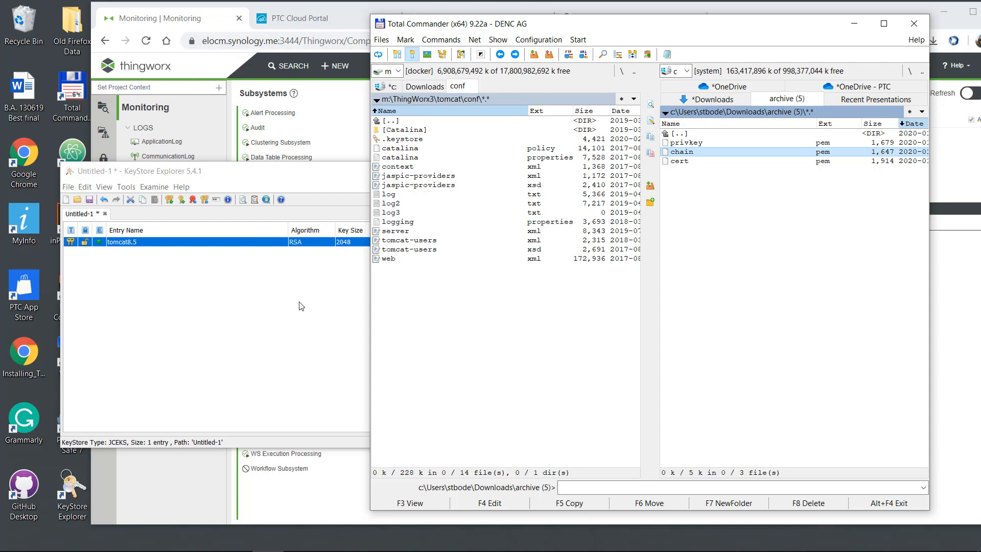
pyautogui.click(261, 322)
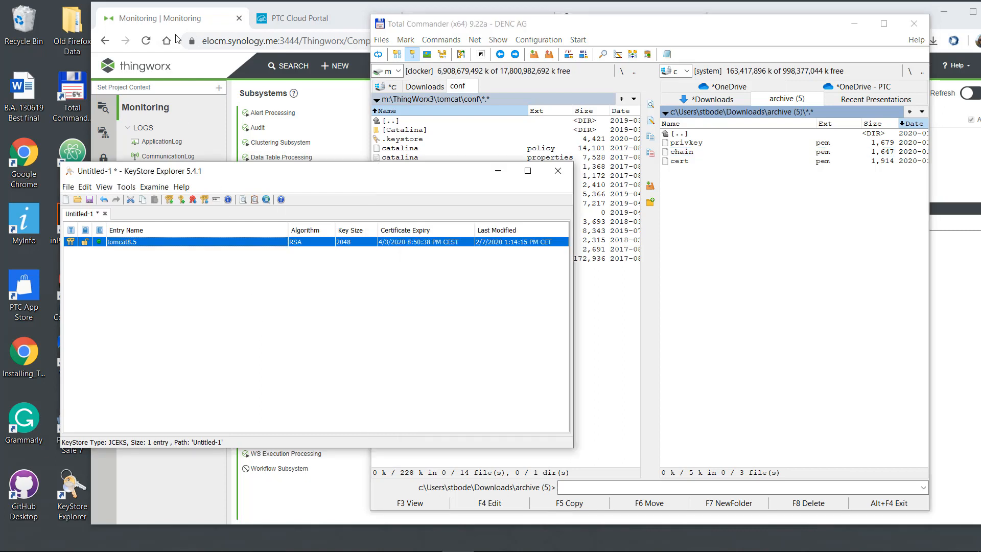
pyautogui.click(192, 41)
pyautogui.click(215, 152)
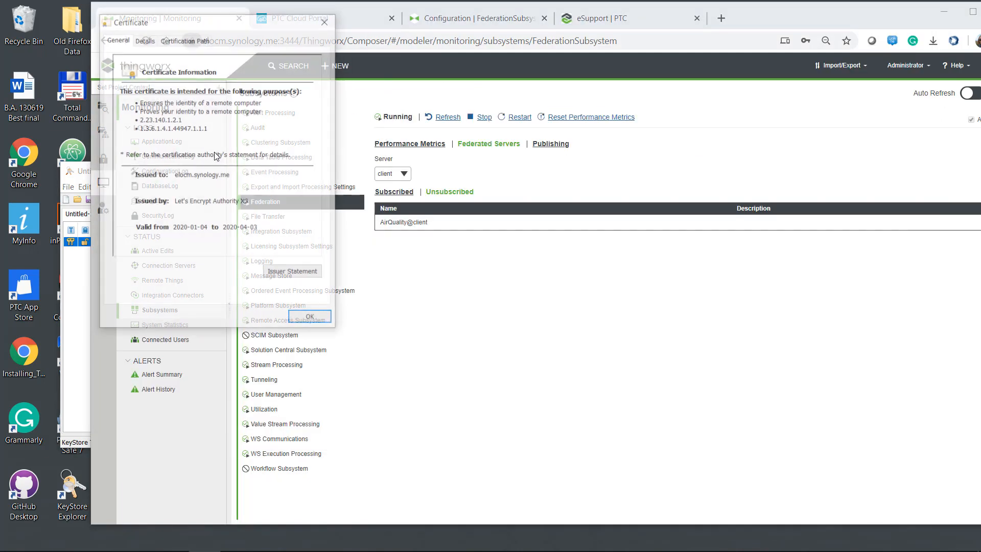
pyautogui.click(181, 40)
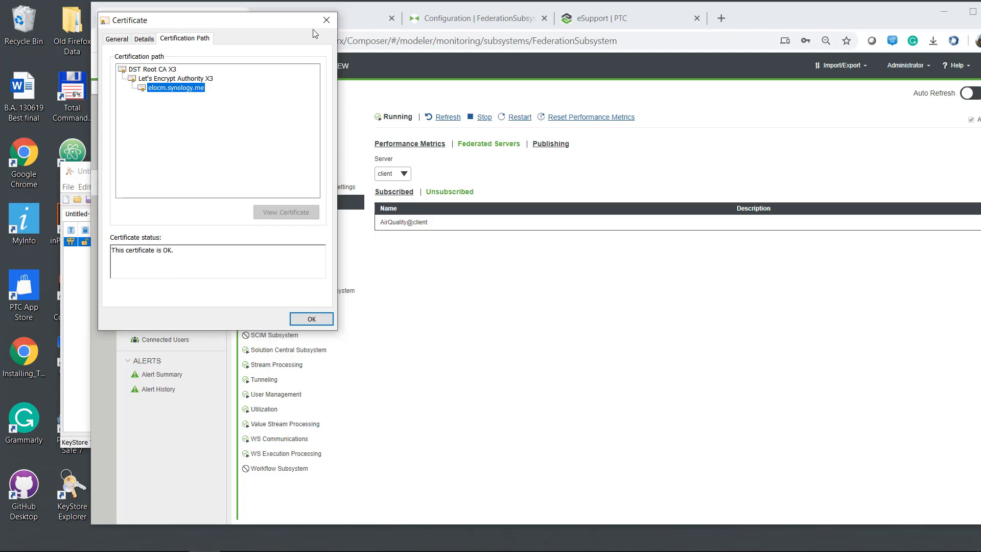
pyautogui.click(327, 21)
pyautogui.click(78, 304)
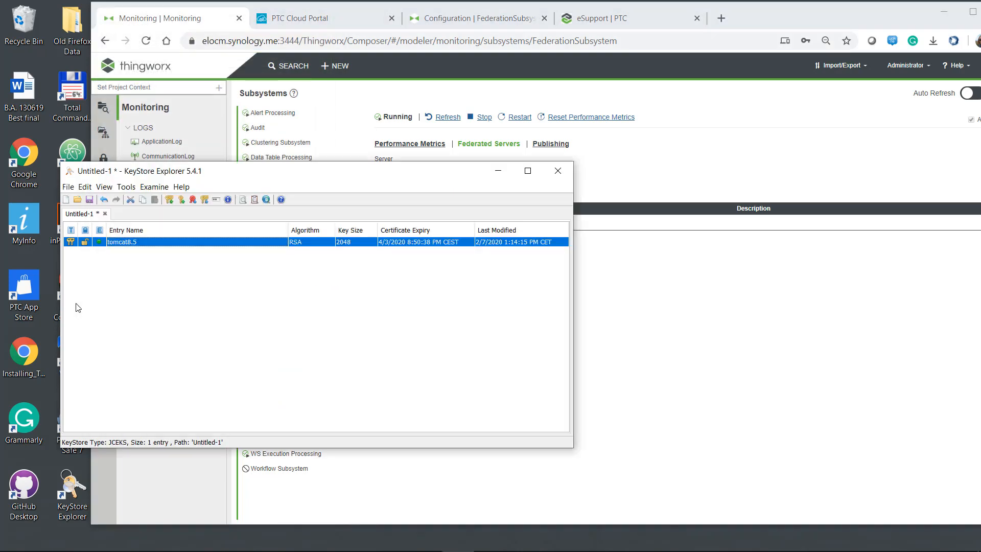
# Append chain.pem to tomcat8.5's chain and verify Let's Encrypt Authority X3 sits above elocm.synology.me.
pyautogui.doubleClick(125, 242)
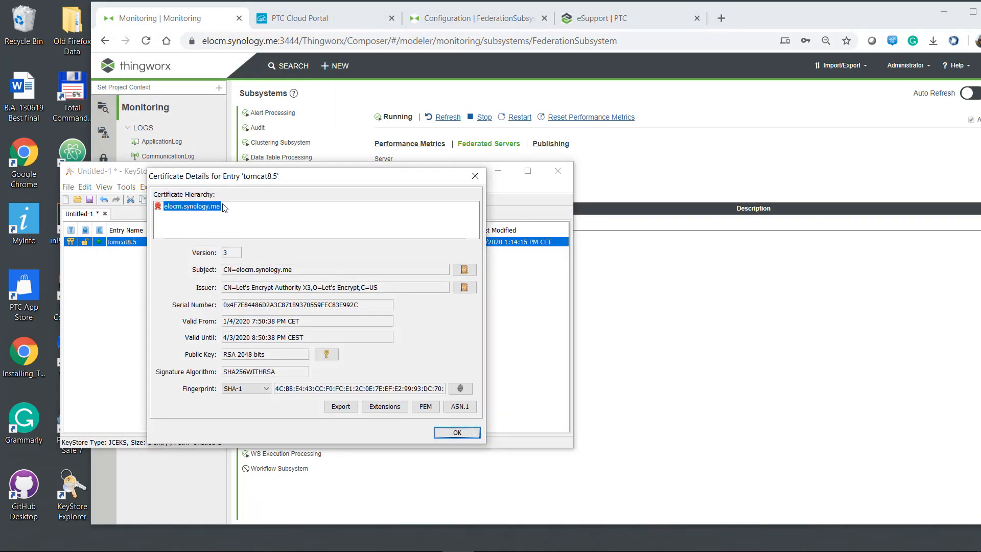
pyautogui.click(457, 432)
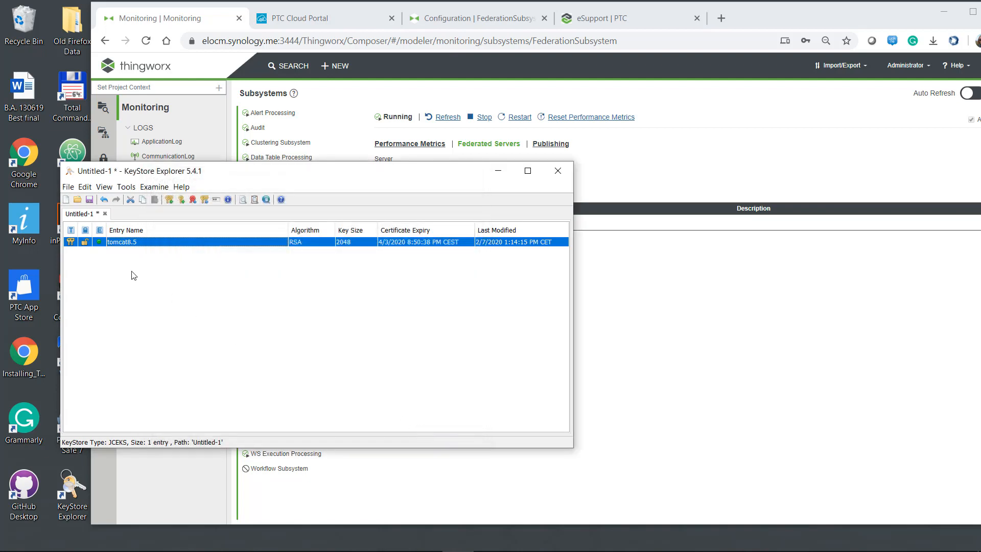
pyautogui.rightClick(119, 244)
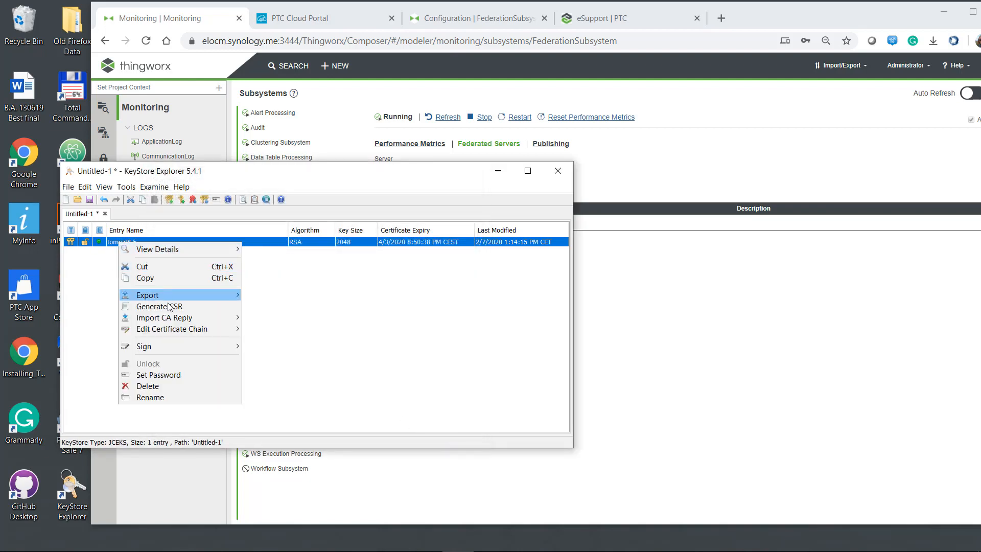
pyautogui.moveTo(168, 314)
pyautogui.moveTo(191, 328)
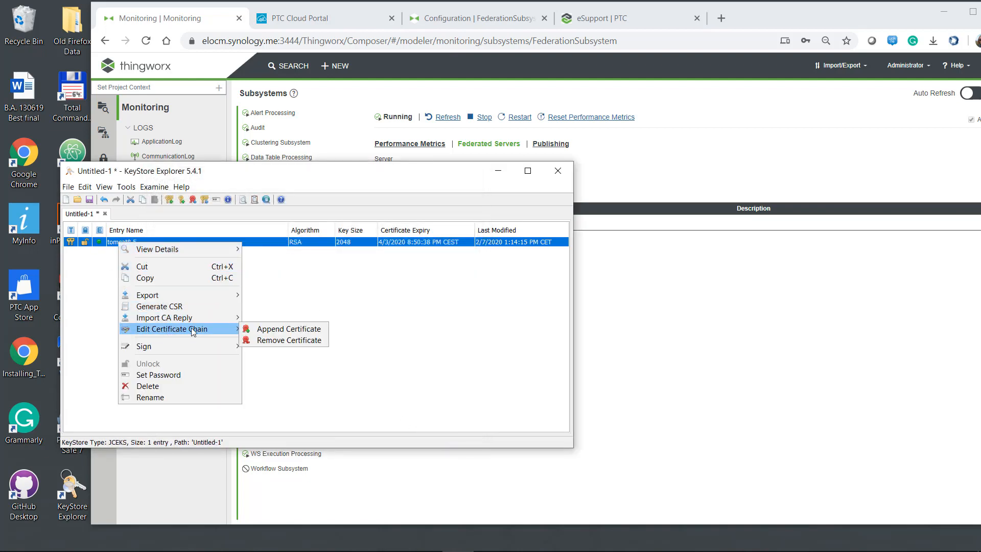
pyautogui.click(285, 334)
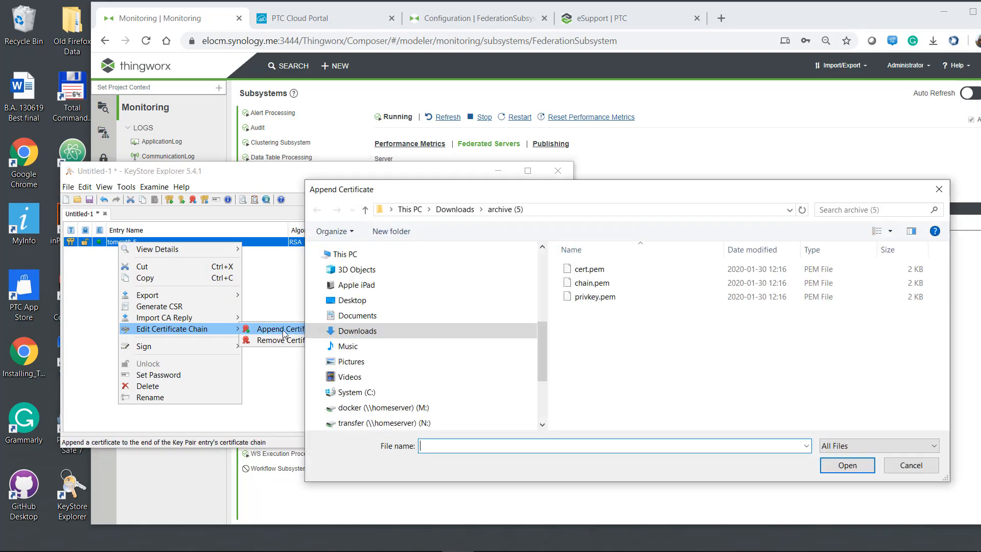
pyautogui.click(590, 284)
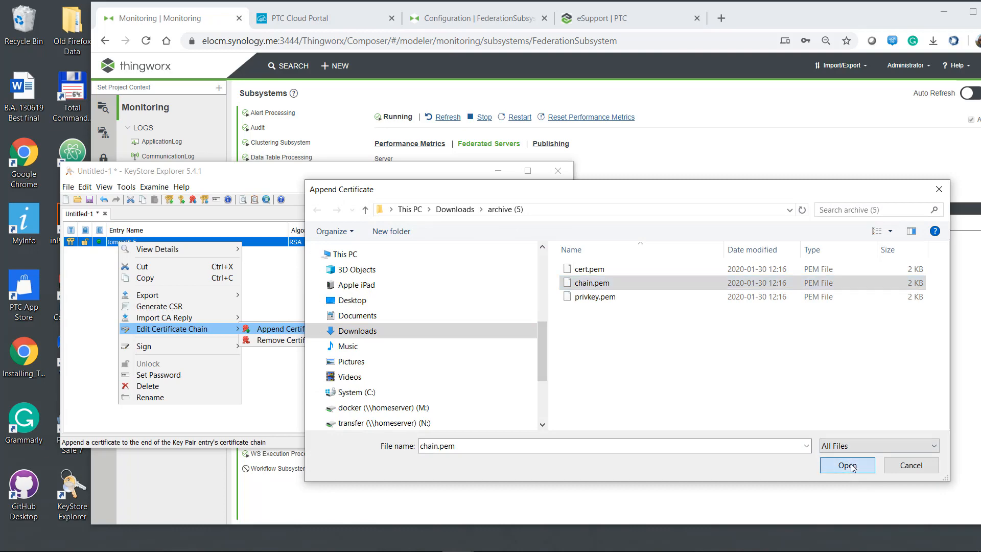
pyautogui.click(847, 465)
pyautogui.click(316, 323)
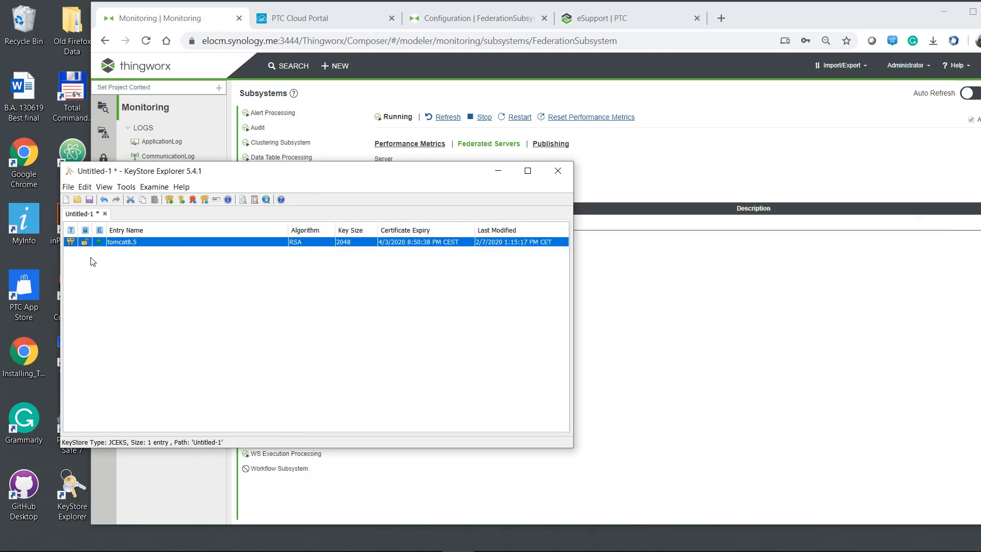
pyautogui.doubleClick(130, 243)
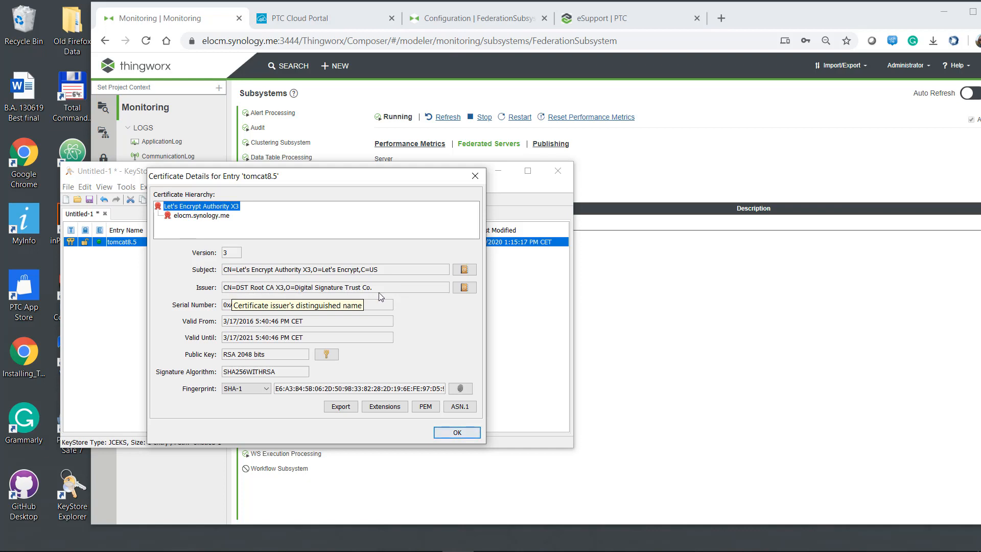
pyautogui.click(452, 432)
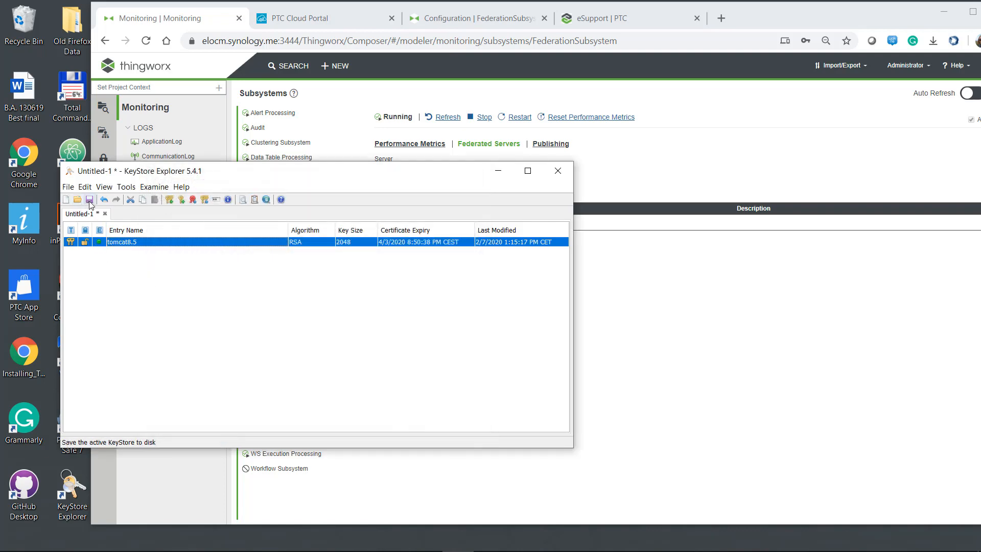
# Switch from Total Commander to the remote session showing the jdk1.8.0_201 security folder with cacerts.
pyautogui.click(265, 543)
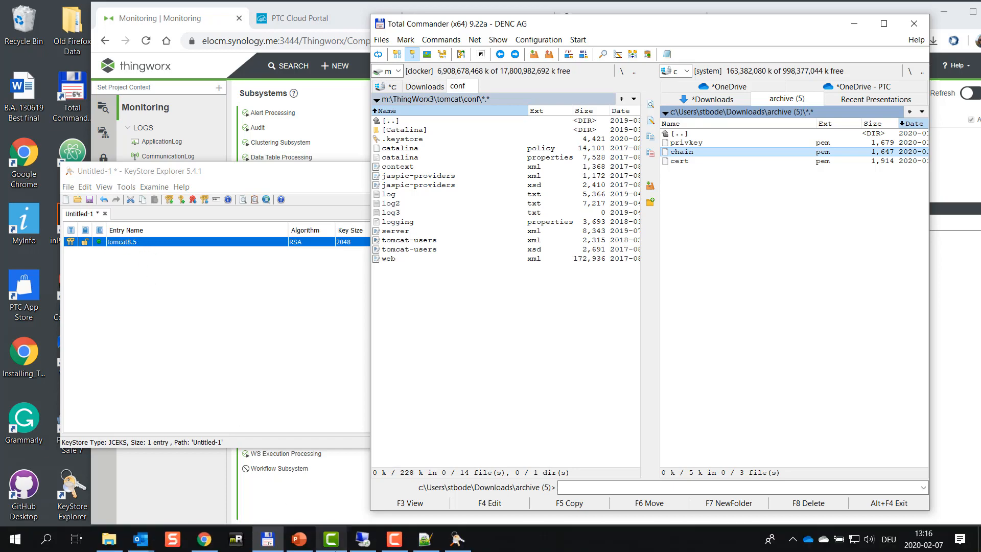
pyautogui.click(362, 545)
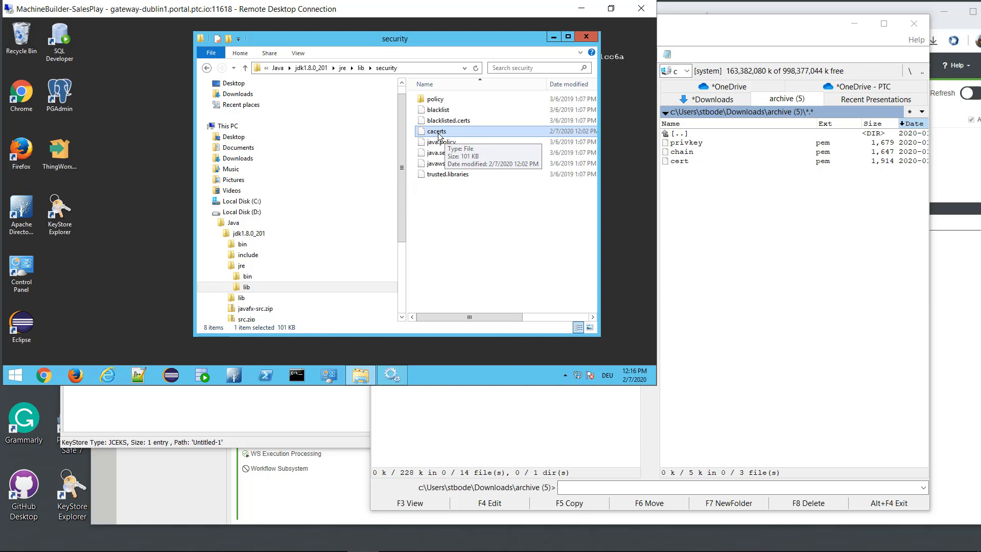
pyautogui.doubleClick(59, 218)
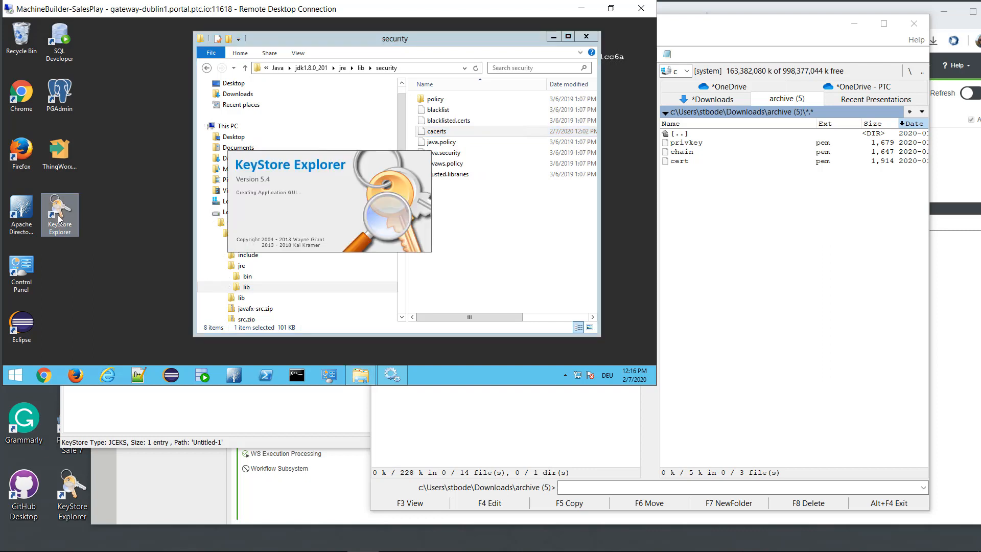
pyautogui.click(323, 261)
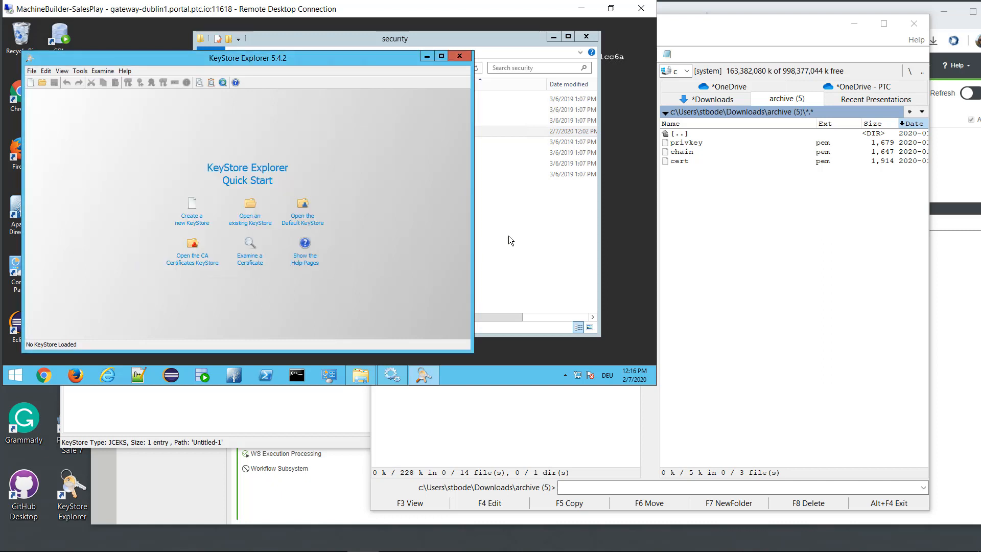
pyautogui.click(508, 235)
pyautogui.moveTo(436, 131); pyautogui.dragTo(145, 136)
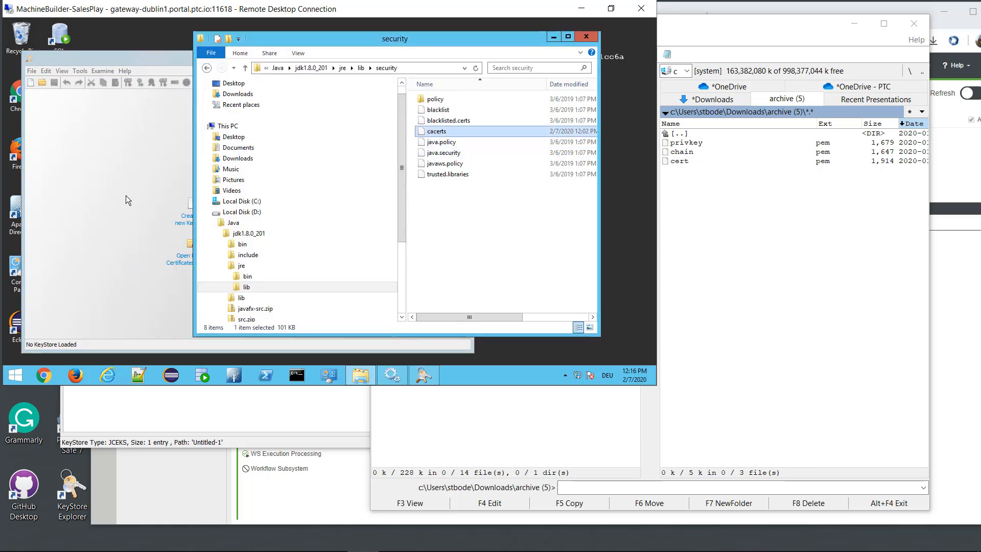
pyautogui.write('ch')
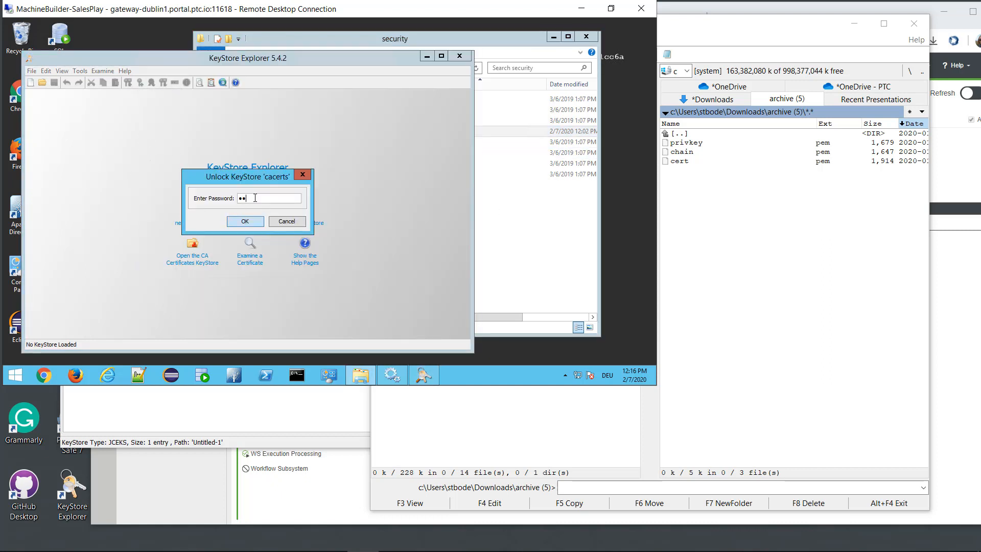
pyautogui.write('ange')
pyautogui.press('Return')
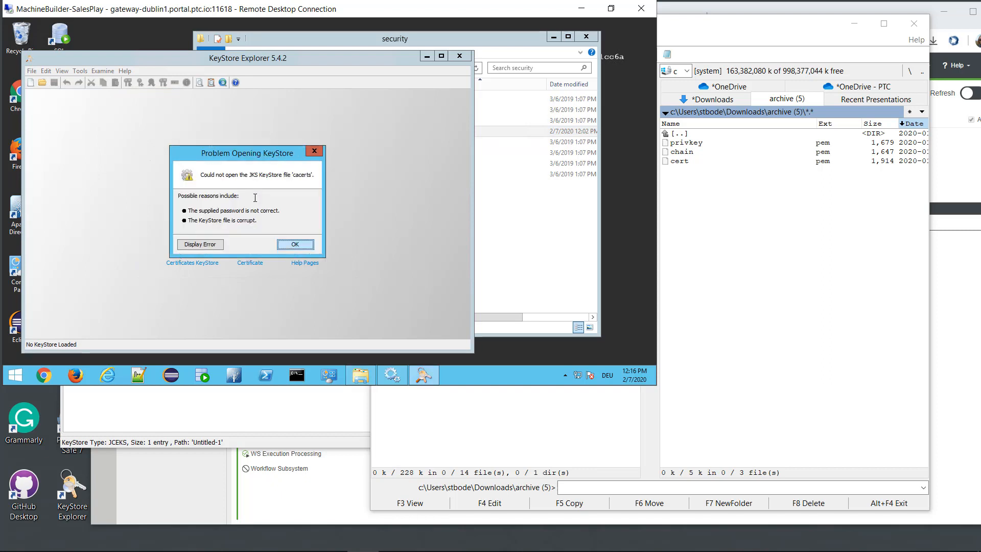
pyautogui.click(295, 245)
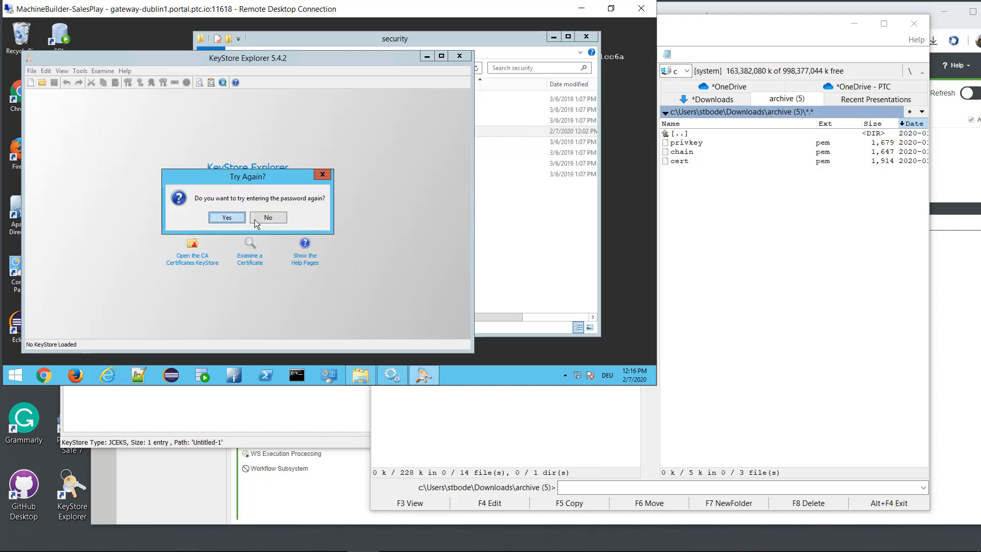
pyautogui.click(228, 221)
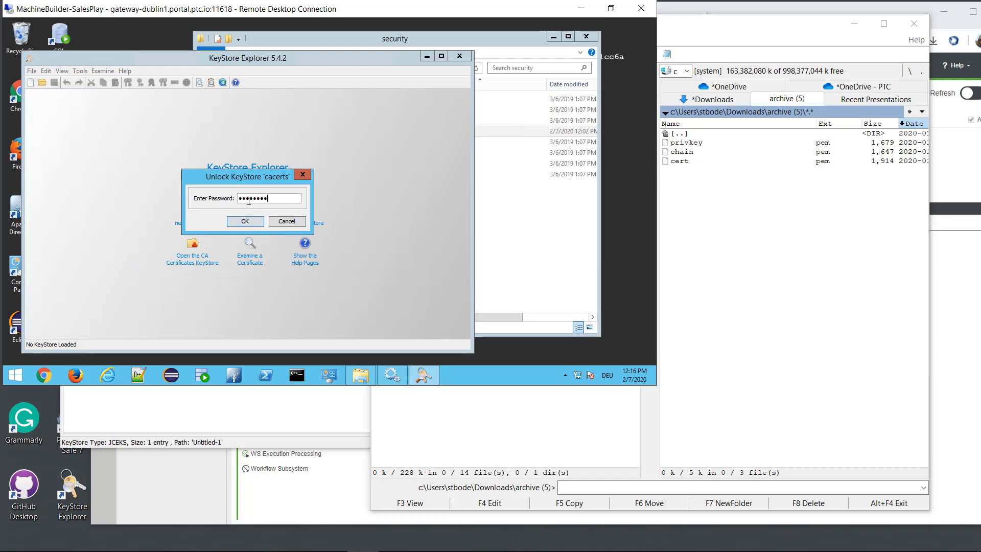
pyautogui.write('changeit')
pyautogui.press('Return')
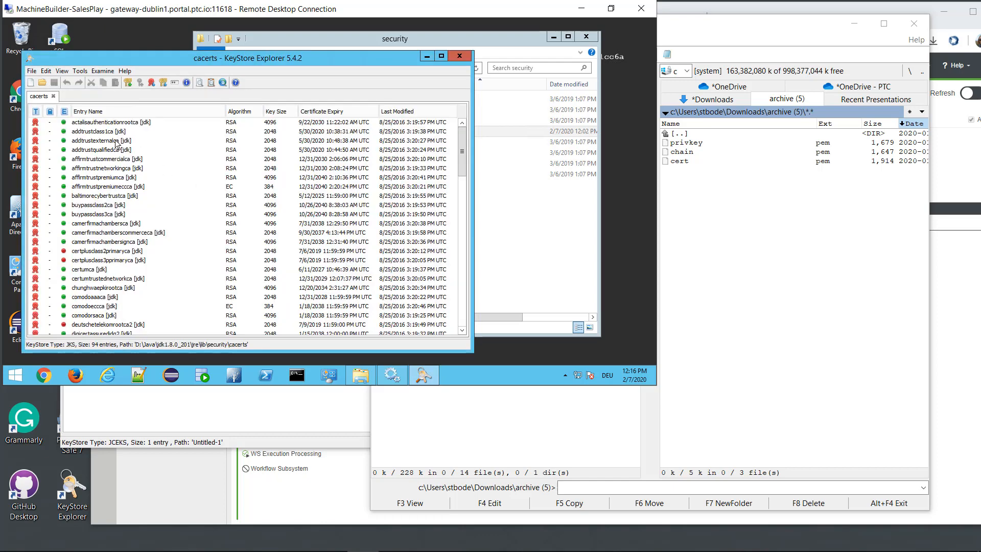
pyautogui.scroll(-15, 110, 214)
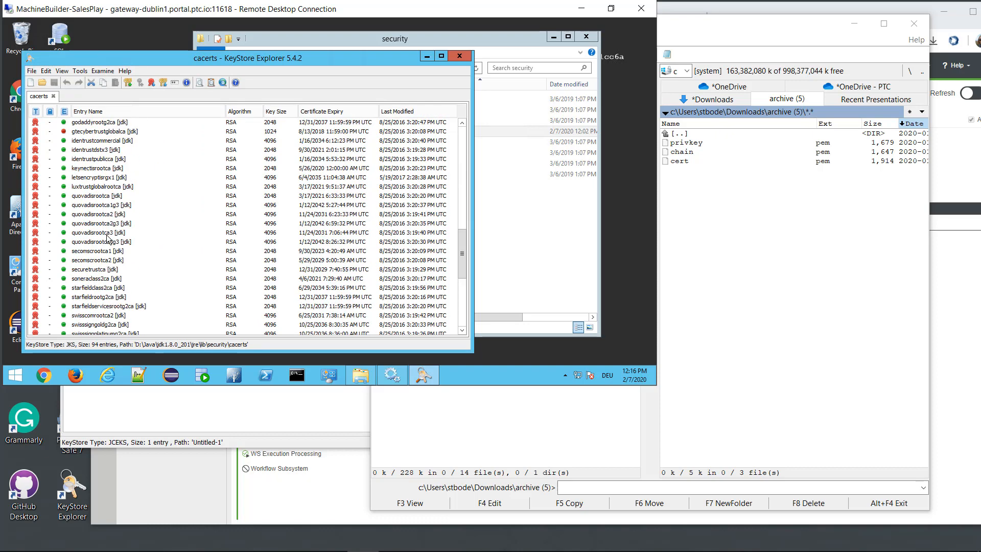
pyautogui.scroll(-4, 109, 236)
pyautogui.scroll(2, 108, 239)
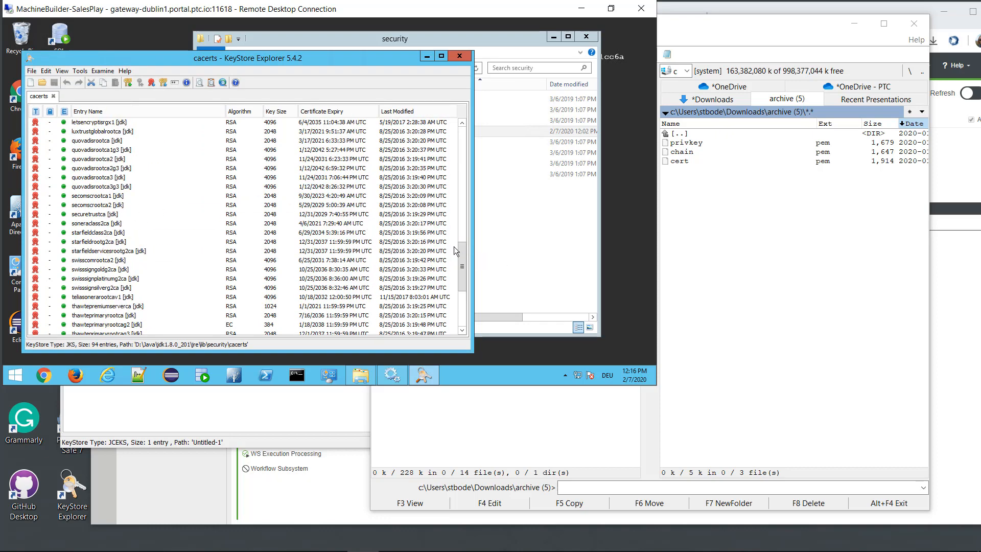
pyautogui.moveTo(461, 251); pyautogui.dragTo(575, 187)
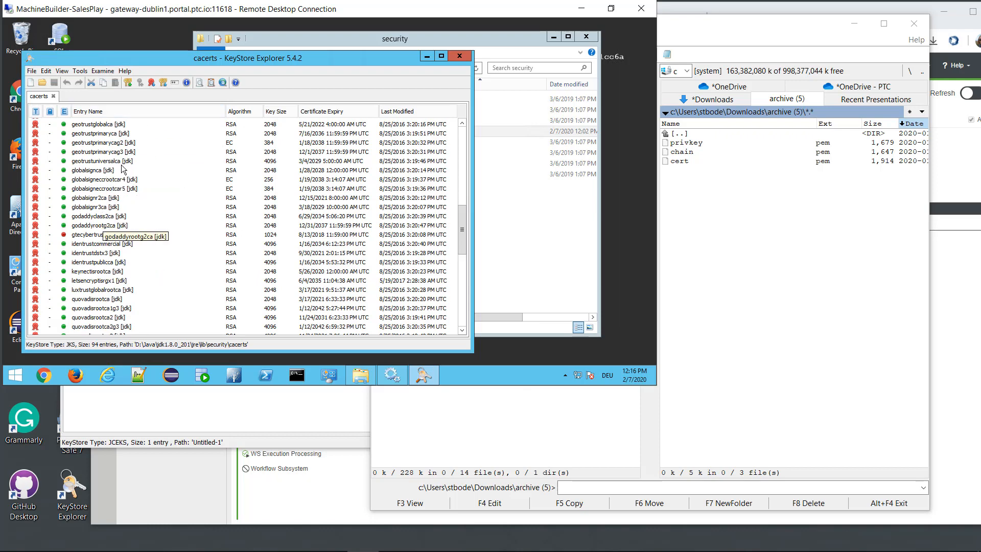
pyautogui.click(151, 83)
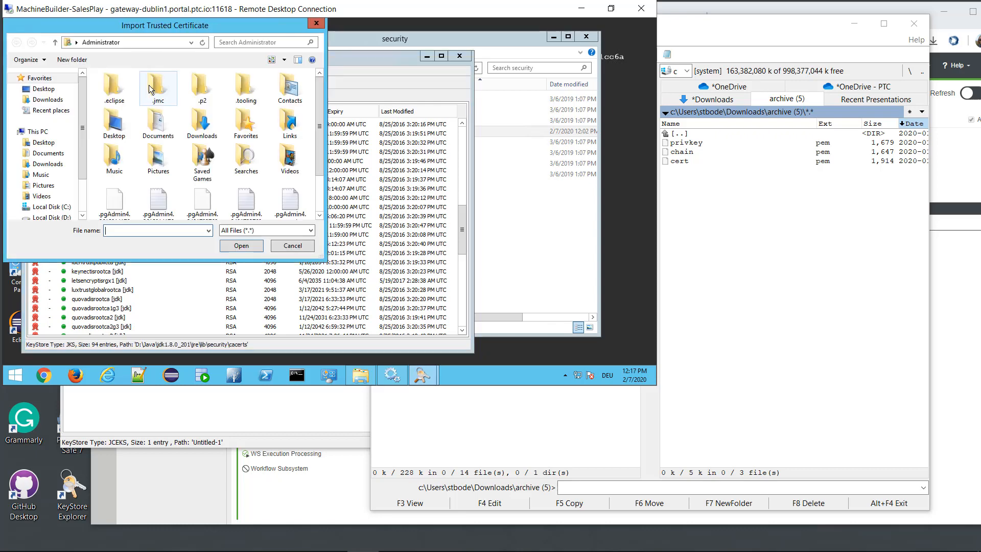
pyautogui.moveTo(321, 137); pyautogui.dragTo(317, 201)
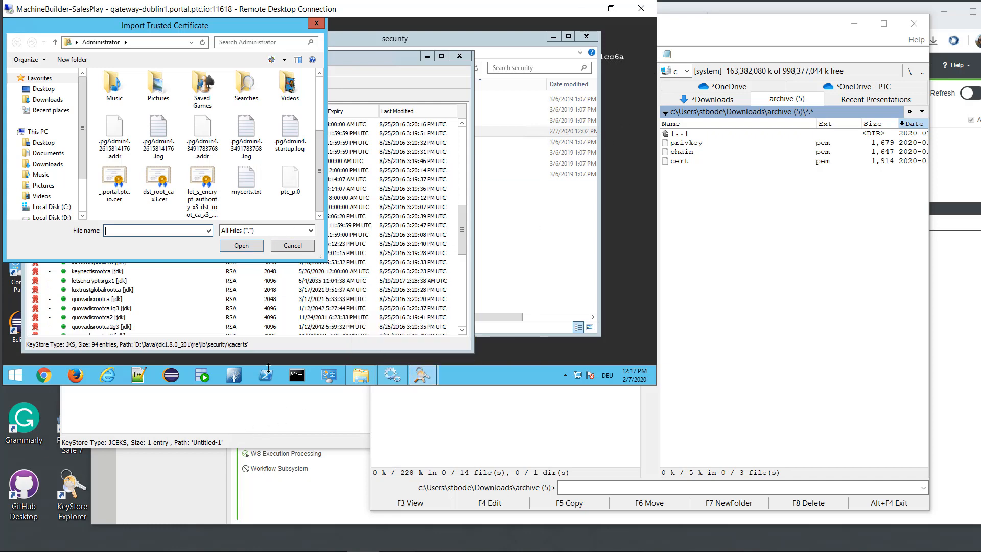
pyautogui.click(292, 246)
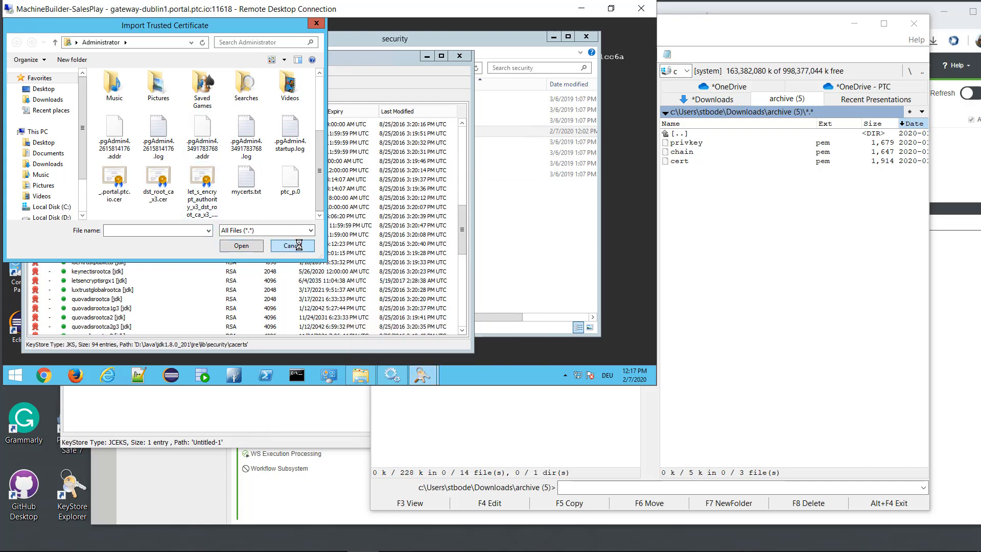
# Close cacerts and minimize Remote Desktop, KeyStore Explorer and Total Commander to reveal Federation monitoring.
pyautogui.click(459, 55)
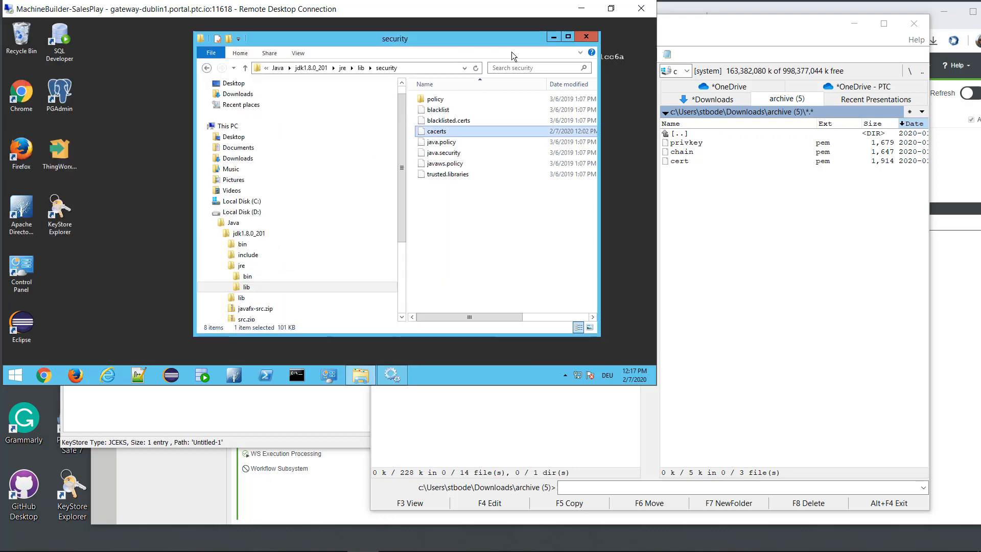
pyautogui.click(581, 8)
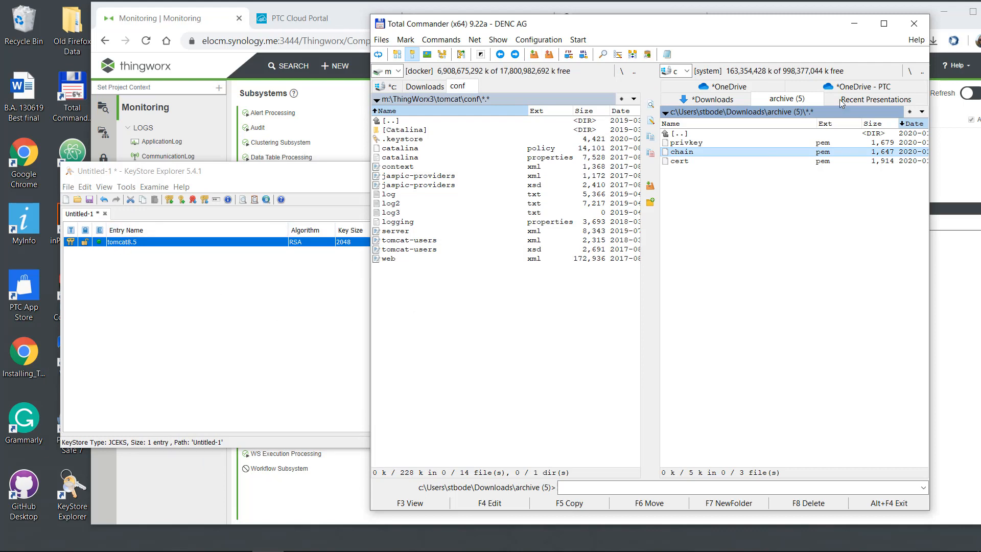
pyautogui.click(303, 315)
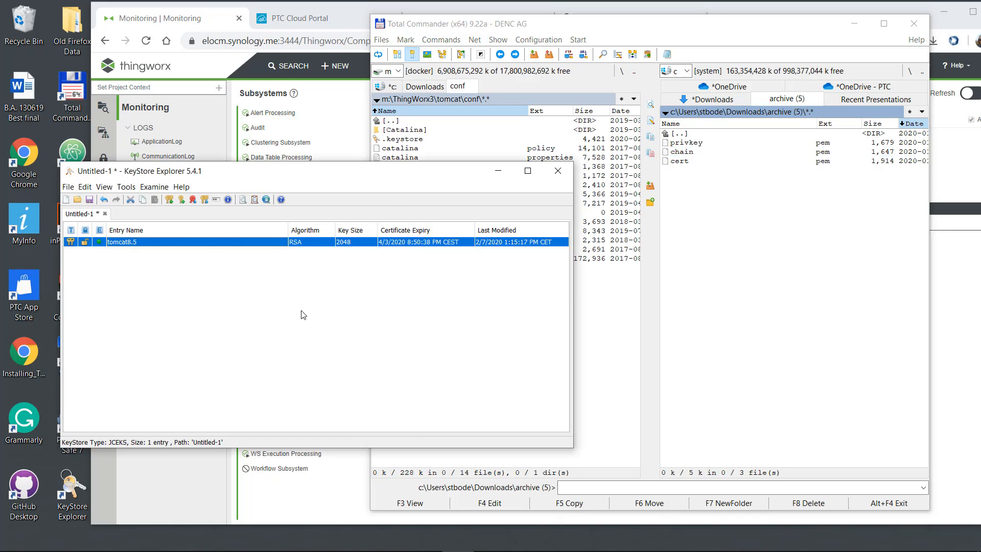
pyautogui.click(498, 170)
pyautogui.click(853, 24)
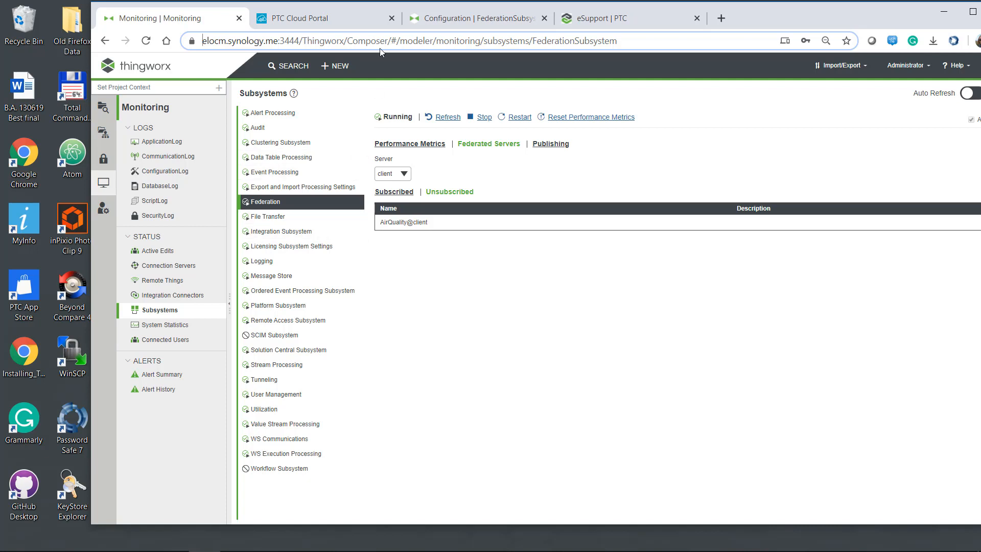
# Create and save a new project named federation.
pyautogui.click(474, 21)
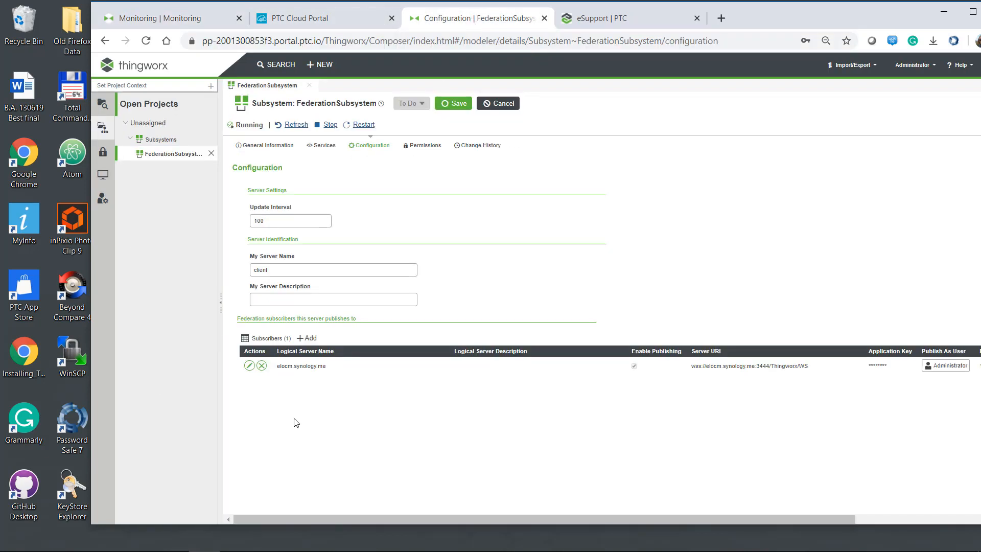
pyautogui.click(103, 104)
pyautogui.click(147, 161)
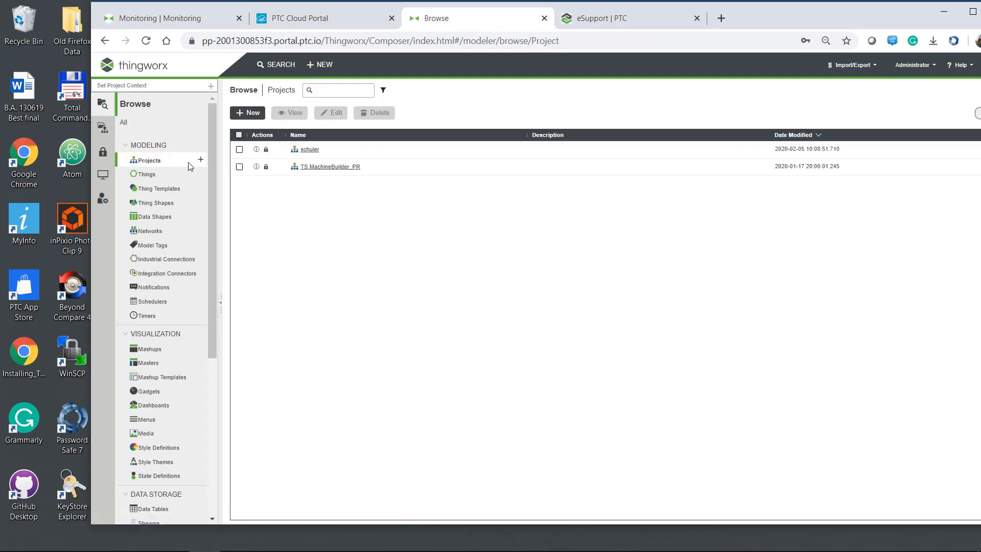
pyautogui.click(247, 112)
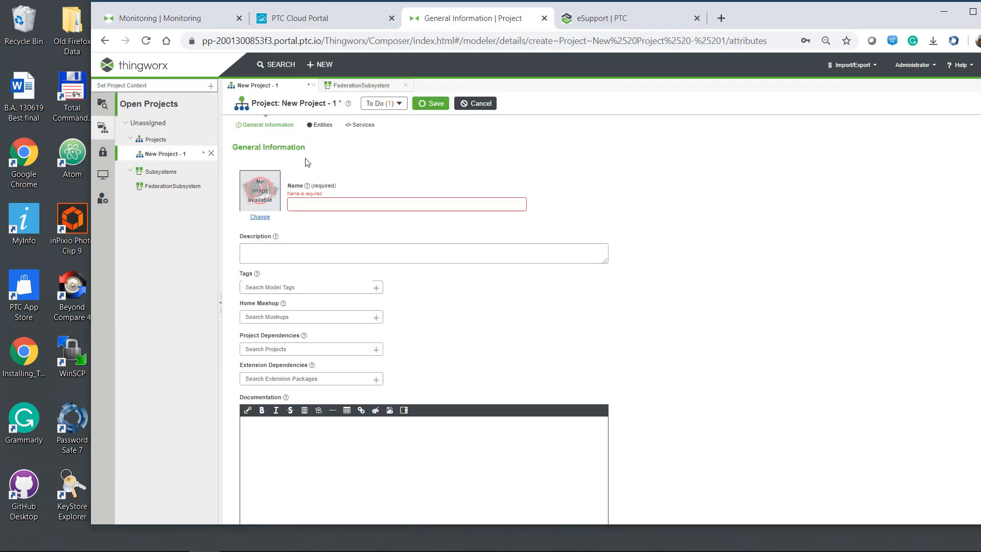
pyautogui.write('federation')
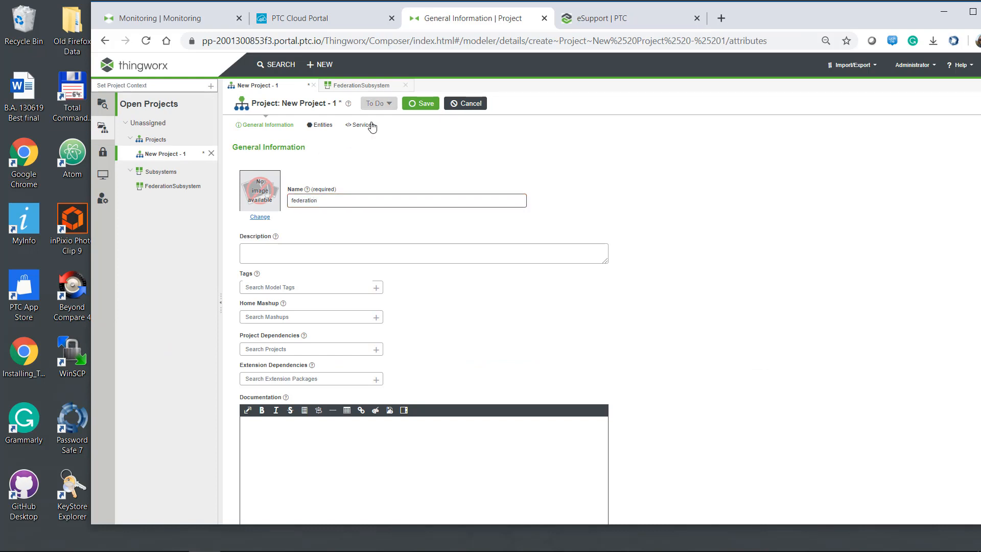
pyautogui.click(427, 104)
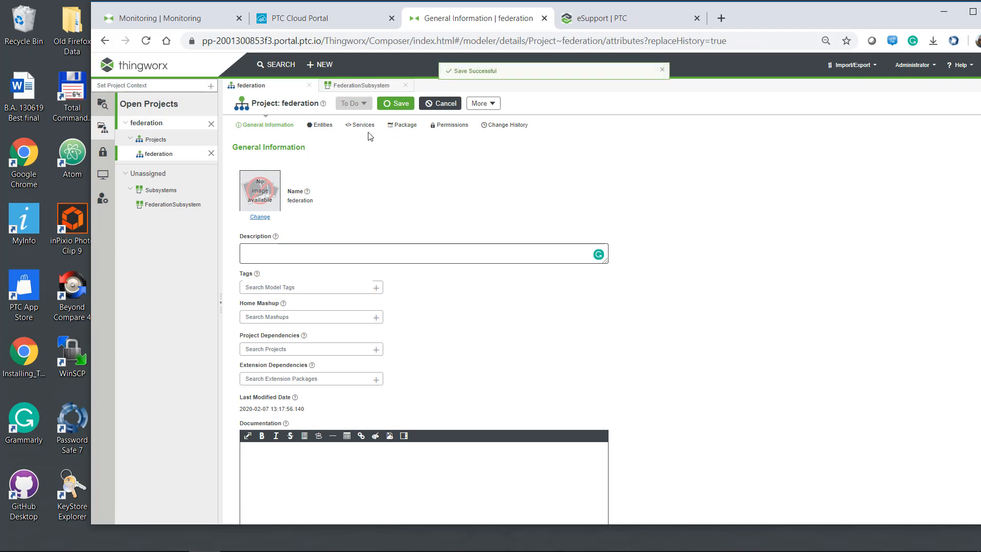
# Make federation the current project context.
pyautogui.click(160, 89)
pyautogui.write('fed')
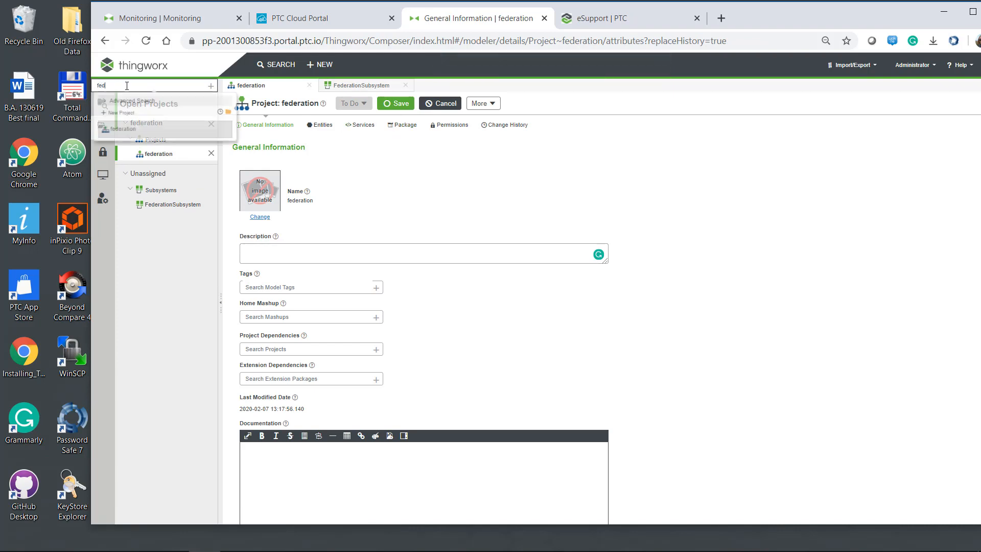
pyautogui.click(123, 129)
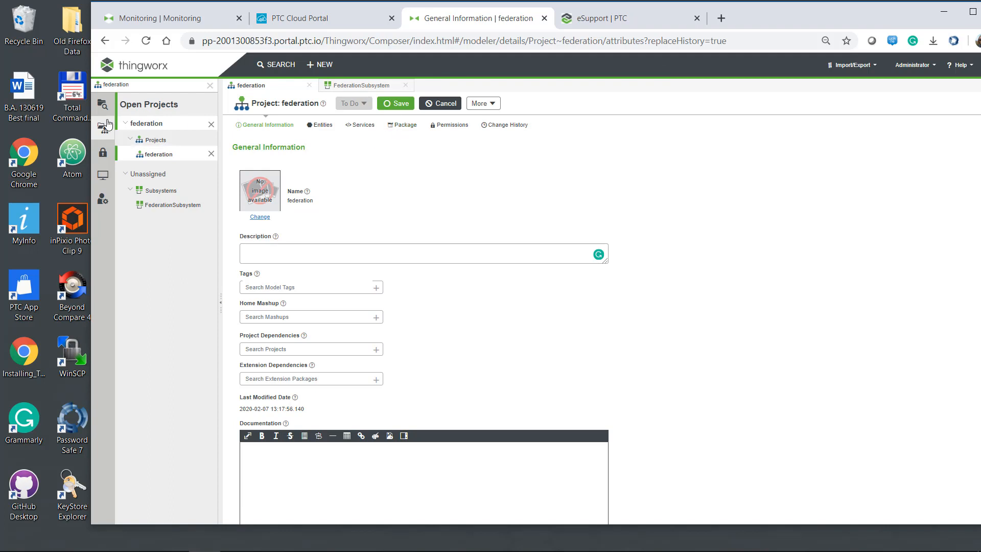
# Create a new Thing named MyThing on the GenericThing template and try to save it.
pyautogui.click(315, 64)
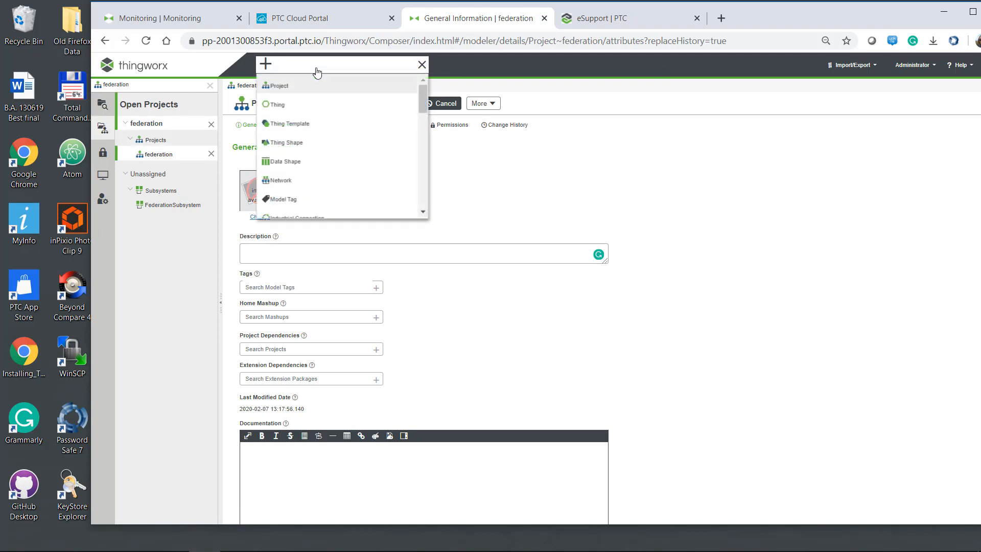
pyautogui.write('thing')
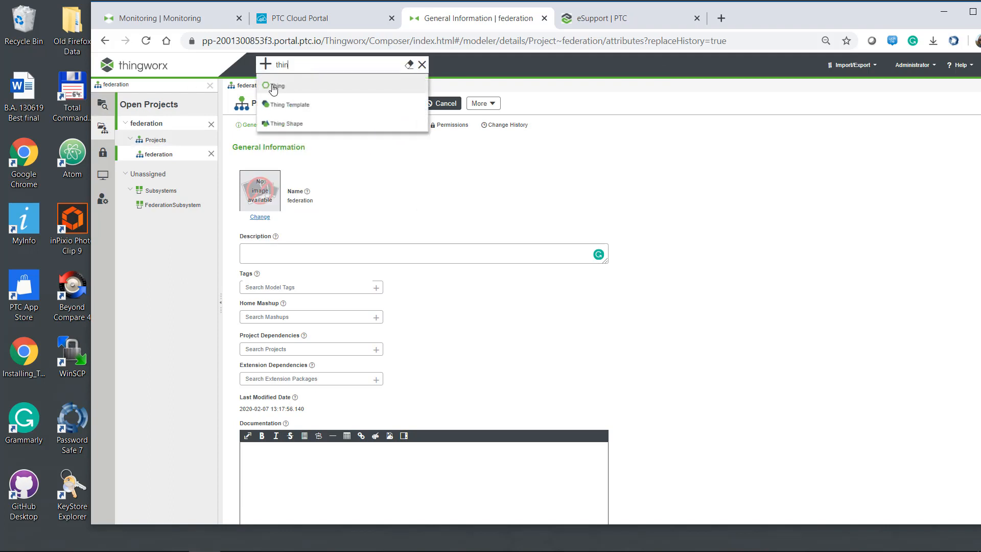
pyautogui.click(296, 84)
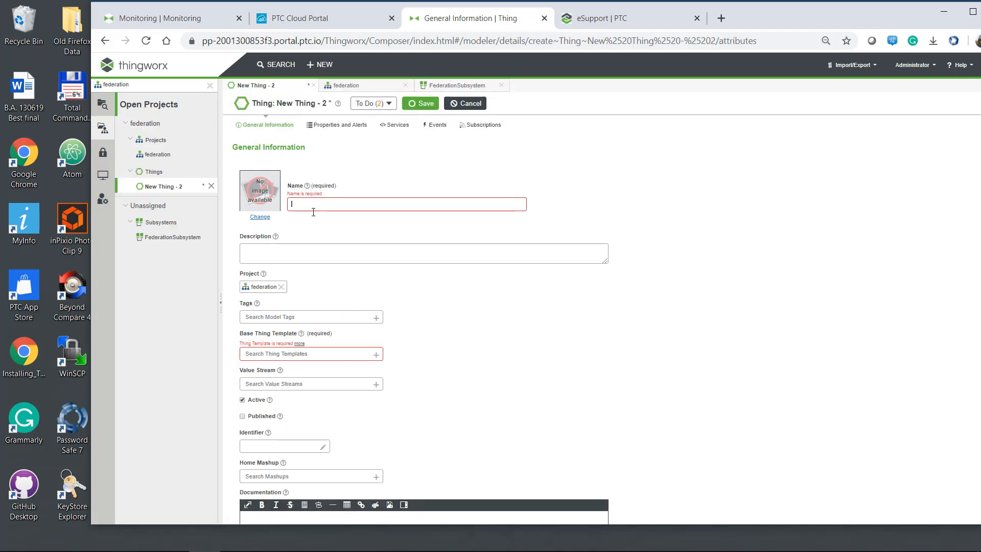
pyautogui.write('MyThing')
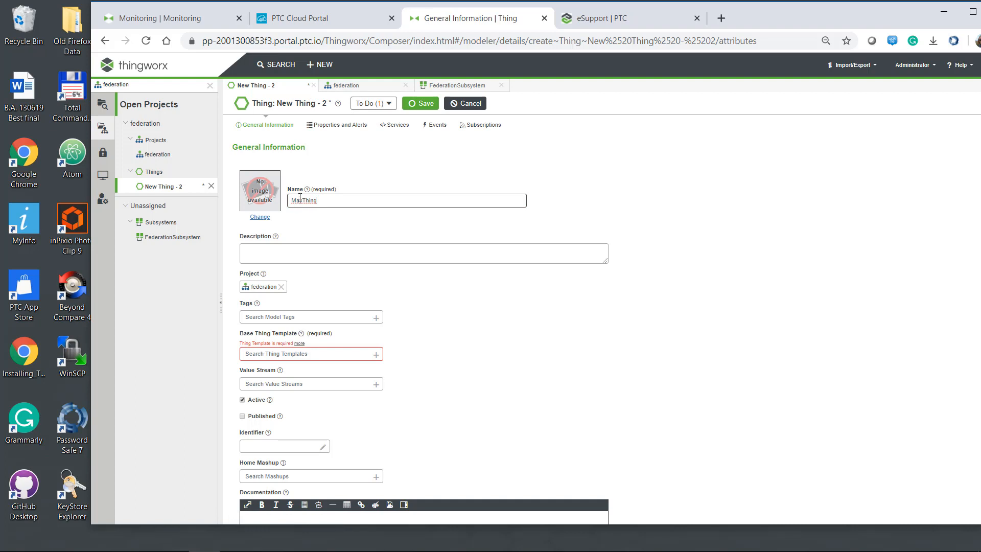
pyautogui.click(258, 354)
pyautogui.write('gen')
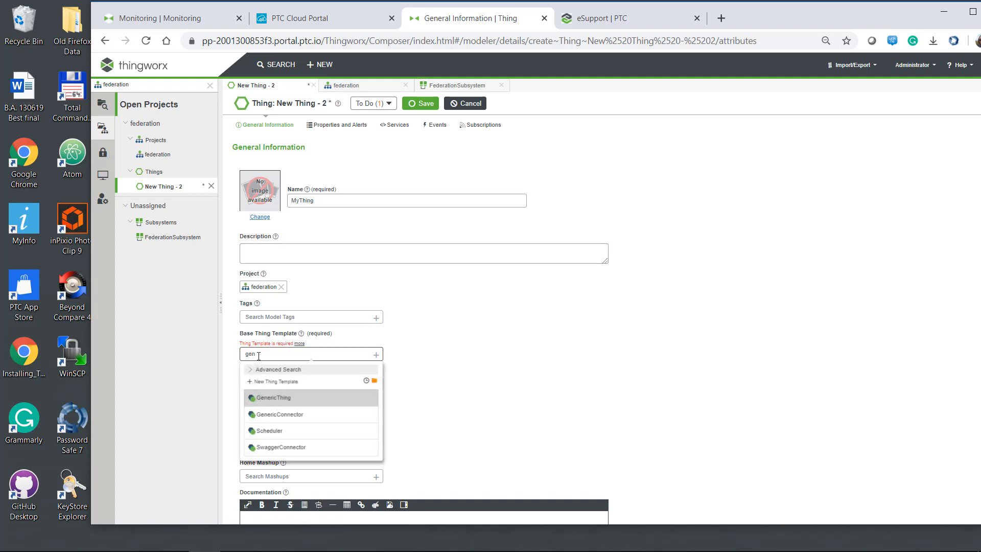
pyautogui.click(280, 401)
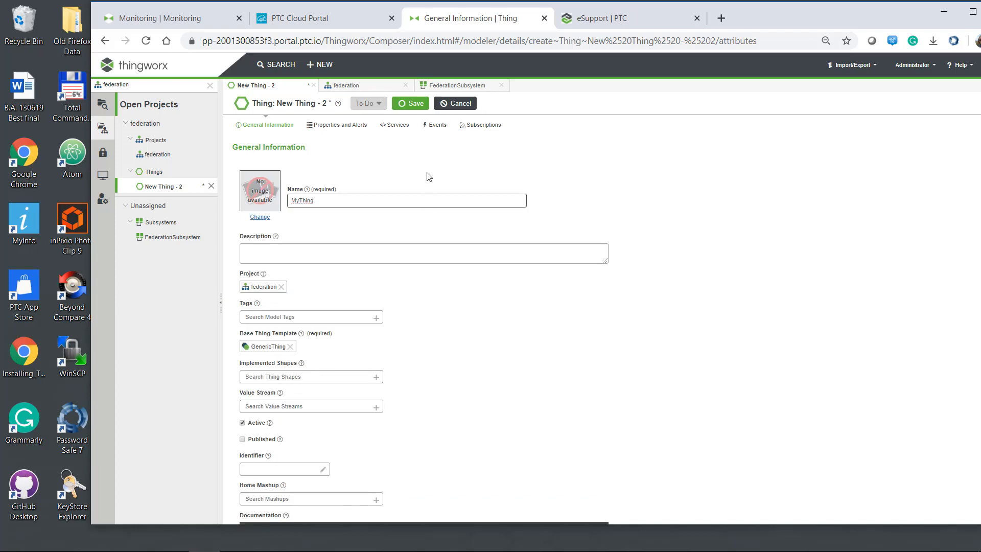
pyautogui.click(413, 104)
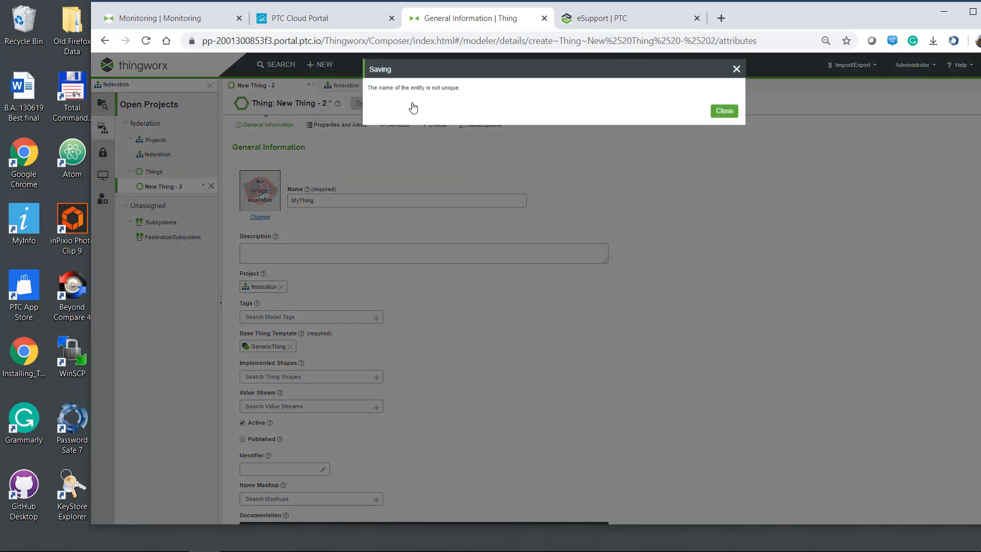
# Dismiss the name-not-unique error, rename the Thing to MyThing1 and save.
pyautogui.click(724, 113)
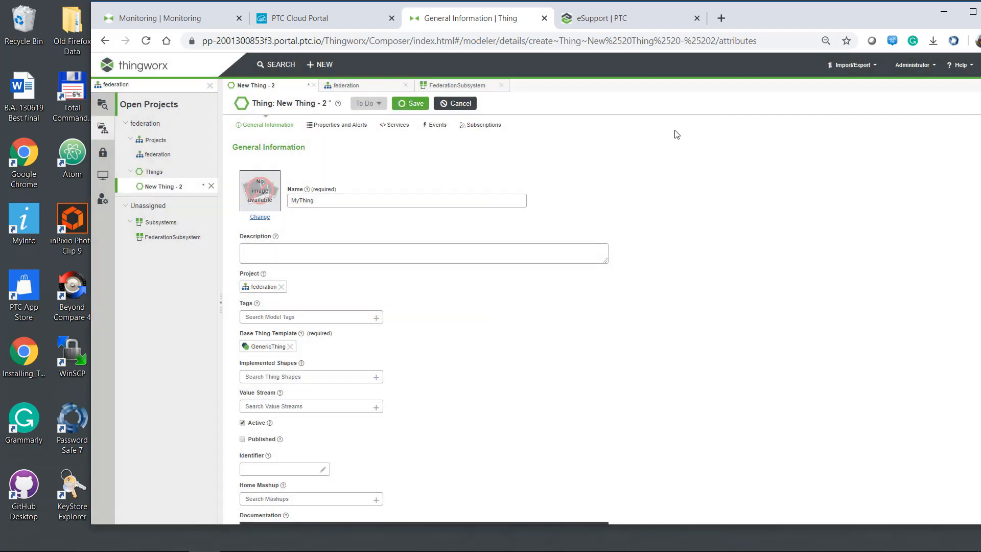
pyautogui.click(404, 200)
pyautogui.write('1')
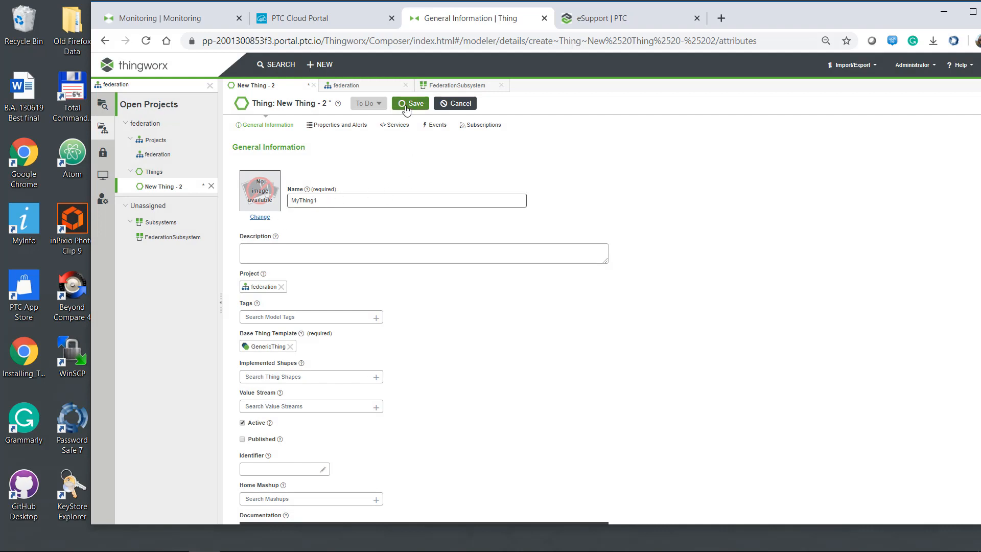
pyautogui.click(413, 104)
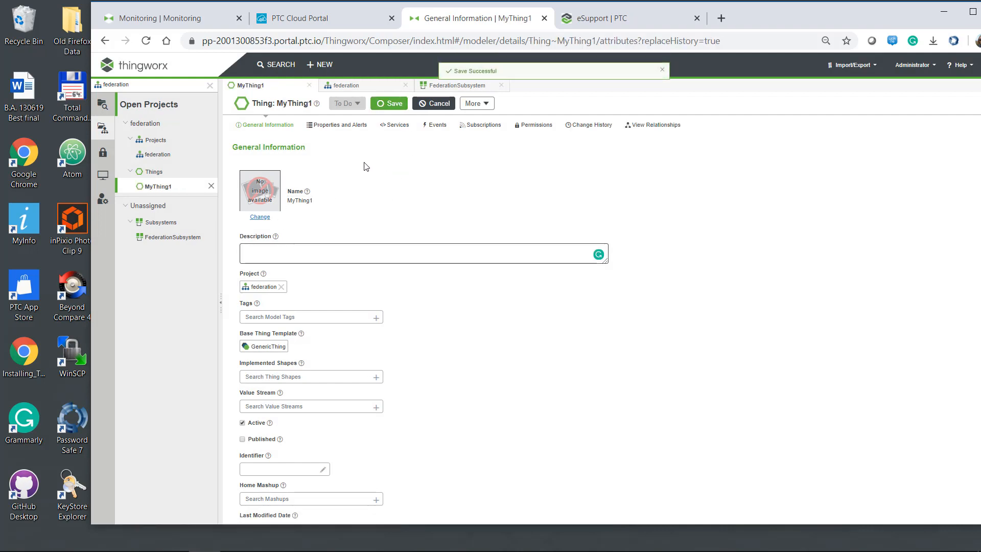
# Add a String1 property and a NUMBER property Number1 to MyThing1, then save.
pyautogui.click(337, 125)
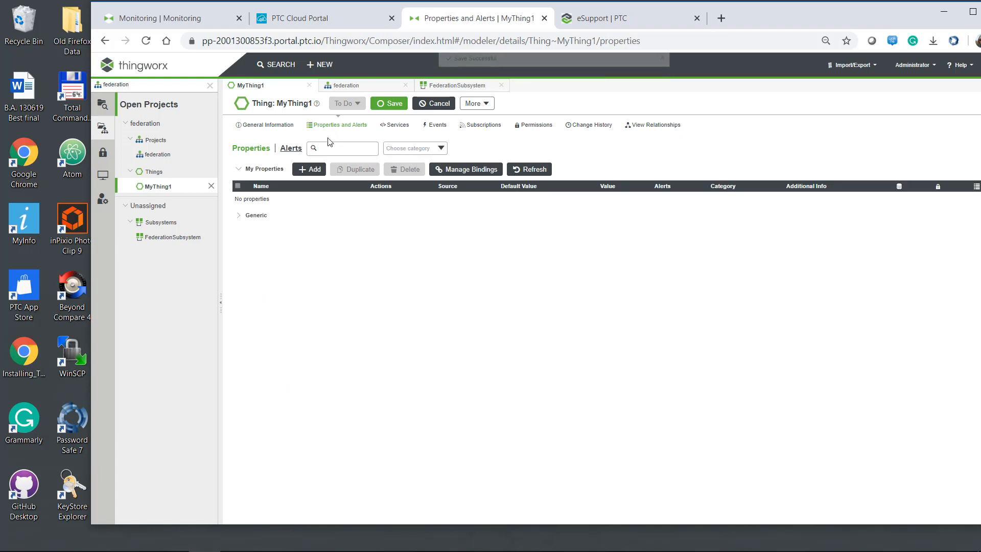
pyautogui.click(310, 169)
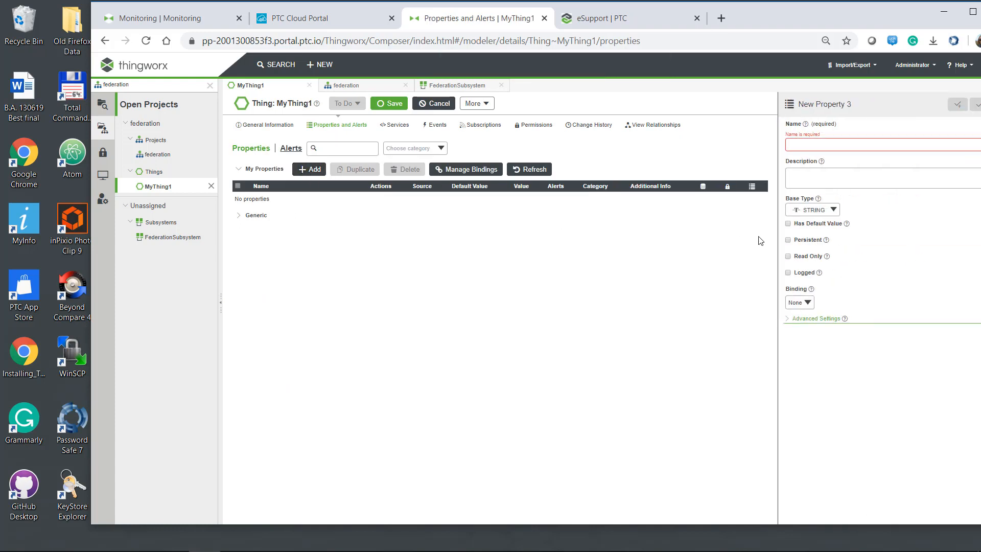
pyautogui.write('String1')
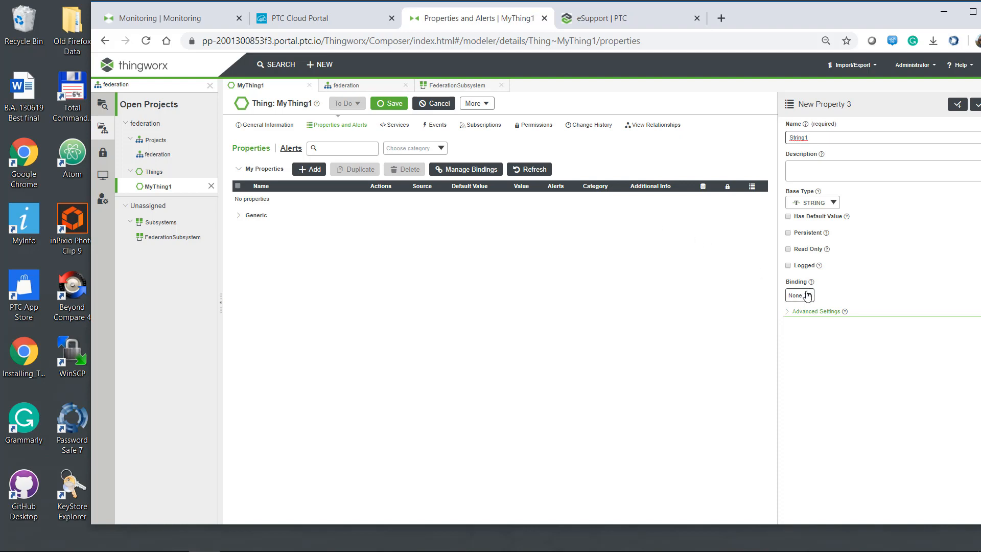
pyautogui.click(974, 106)
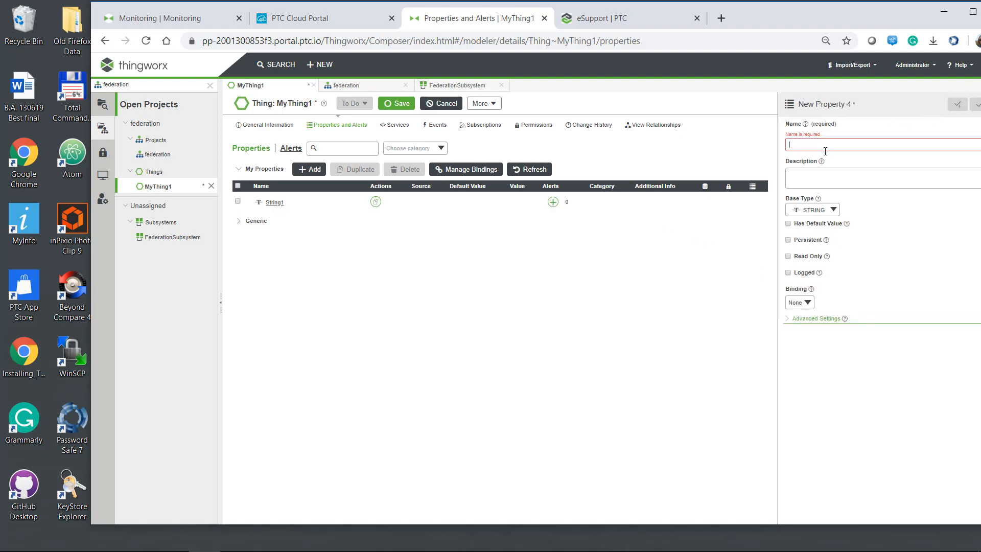
pyautogui.write('Number')
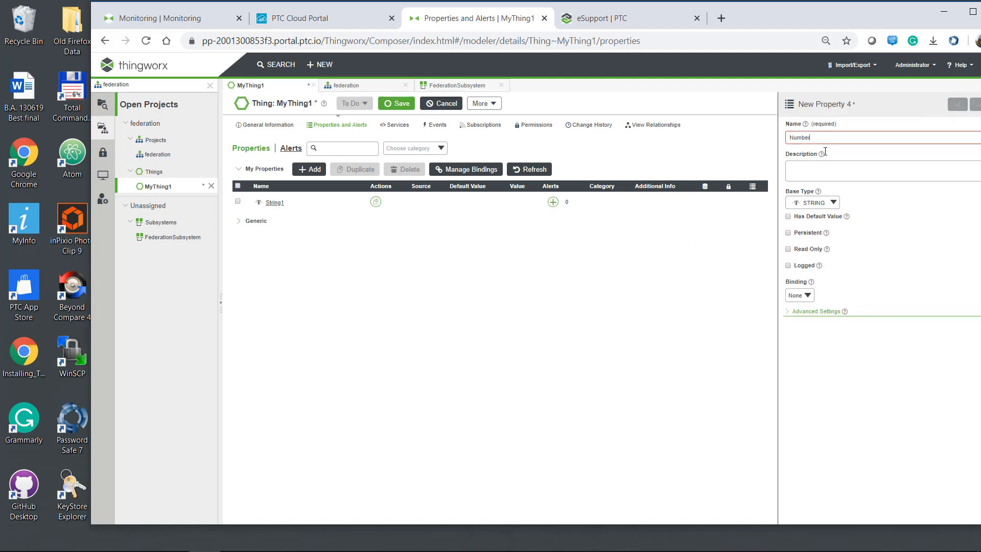
pyautogui.write('1')
pyautogui.click(810, 204)
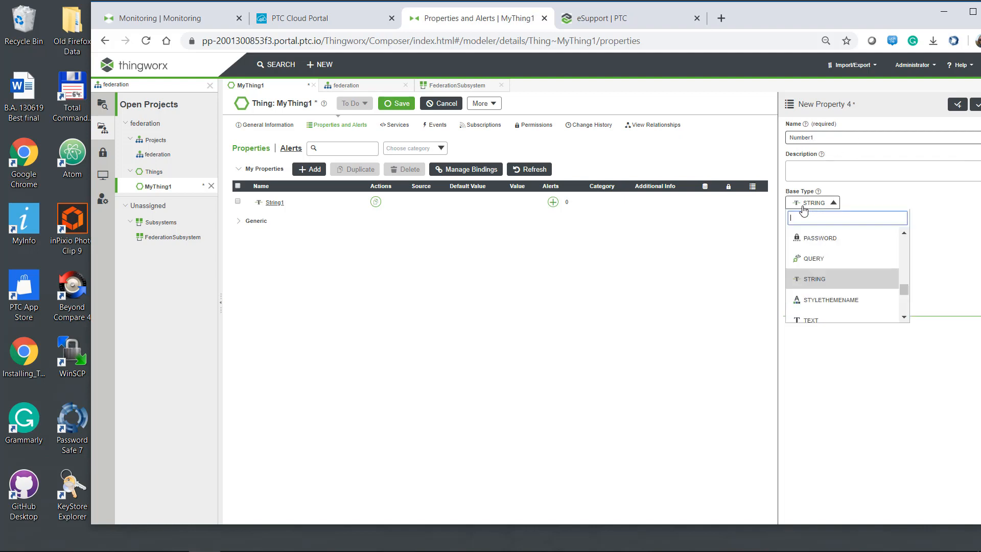
pyautogui.write('n')
pyautogui.click(808, 259)
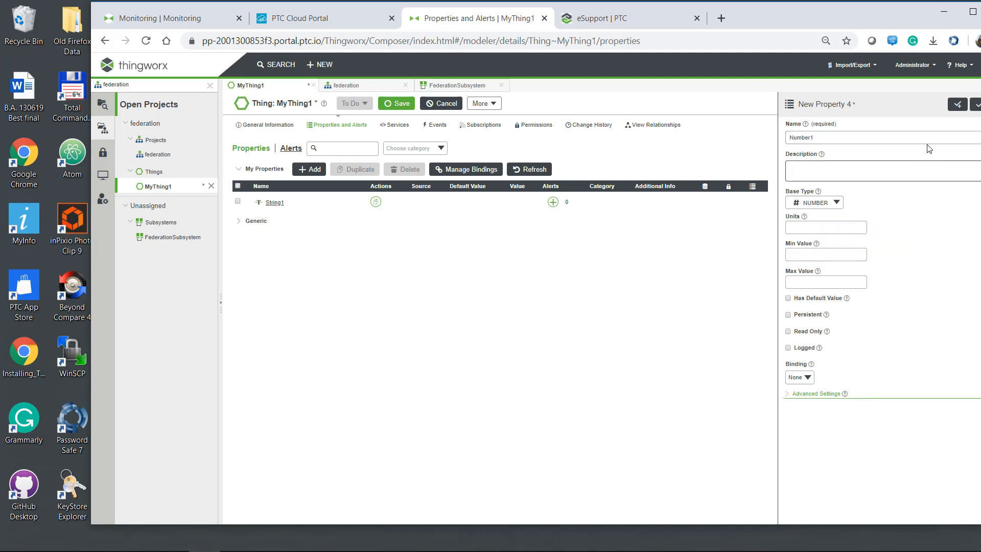
pyautogui.click(975, 106)
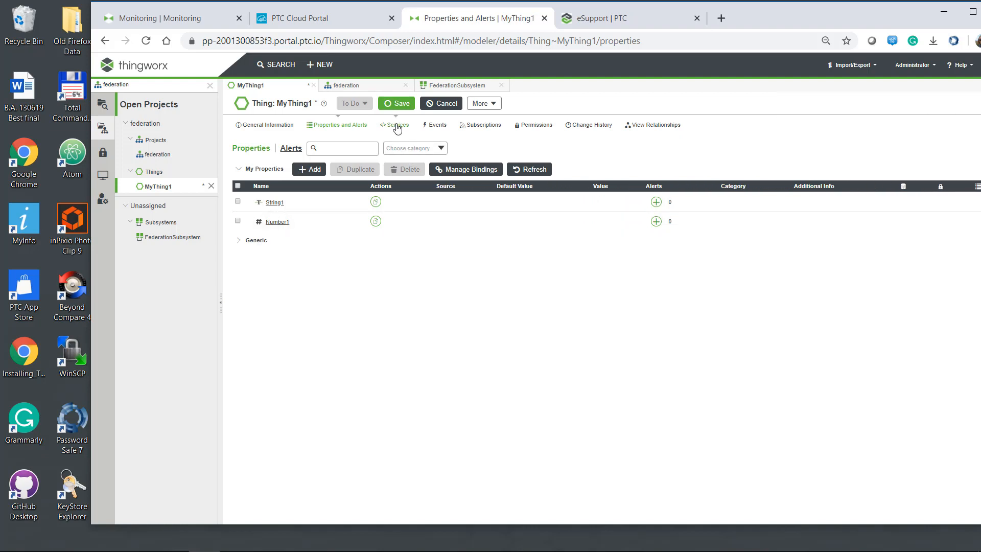
pyautogui.click(395, 104)
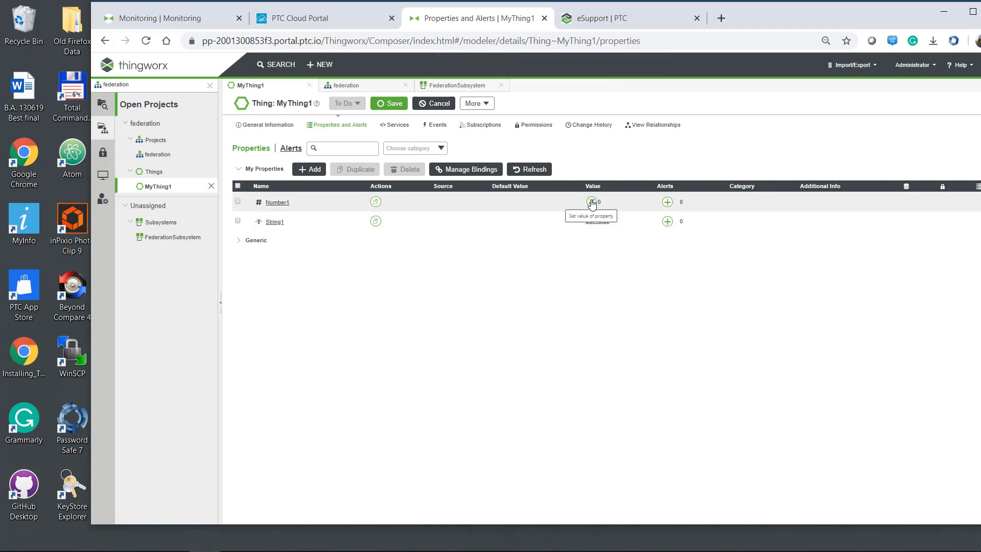
# Set Number1's value to 100 and String1's value to Hello World.
pyautogui.click(591, 202)
pyautogui.write('100')
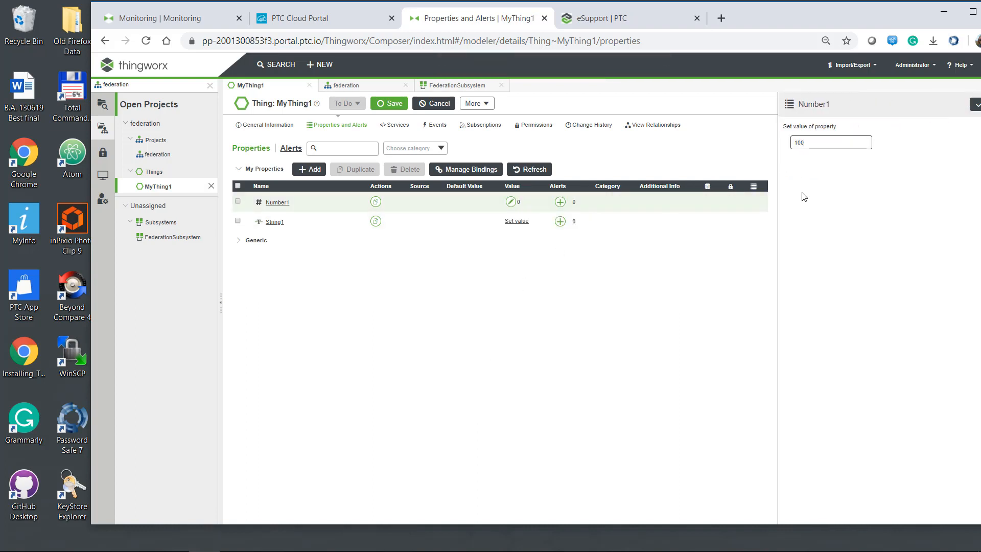
pyautogui.click(974, 104)
pyautogui.click(597, 222)
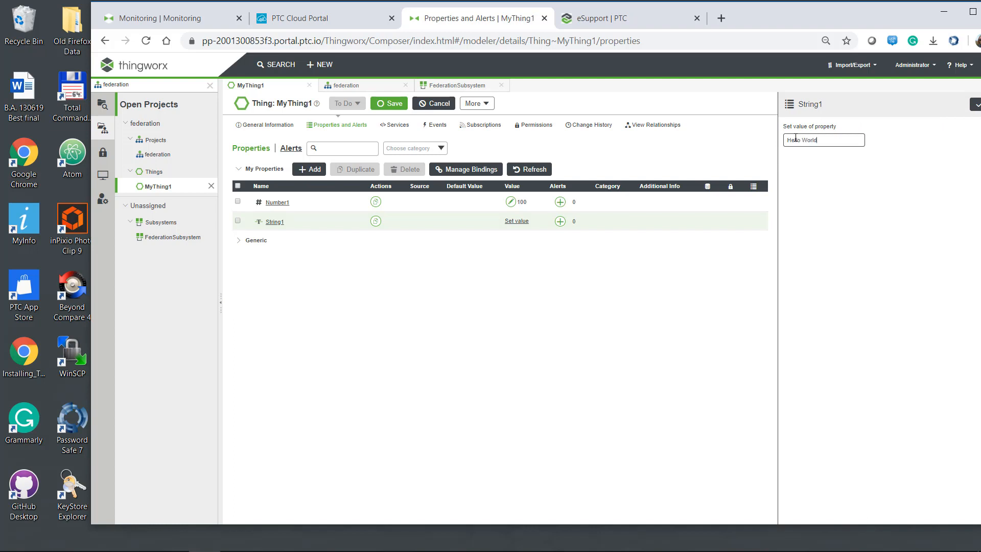
pyautogui.click(975, 104)
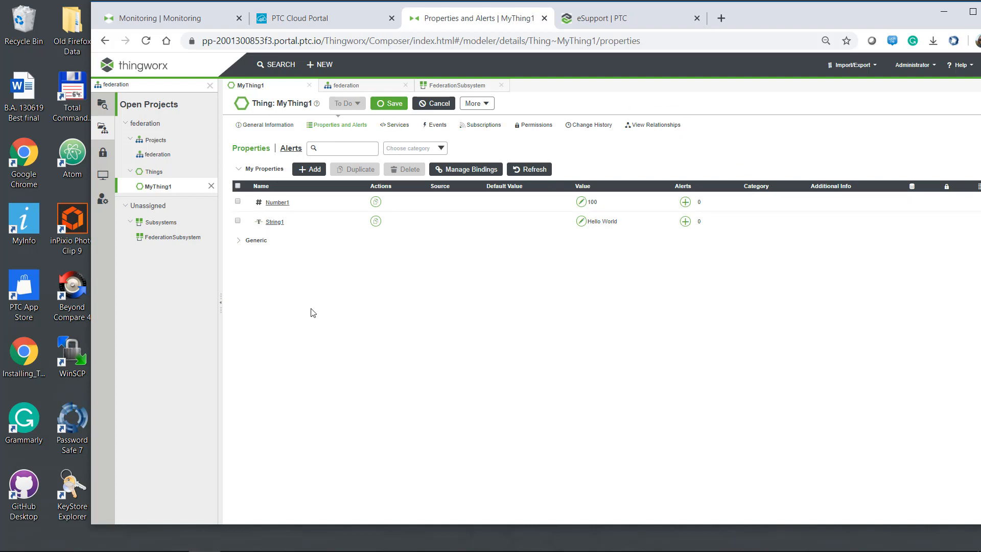
# Adjust and apply Number1's property settings, then bring up String1's settings.
pyautogui.click(262, 125)
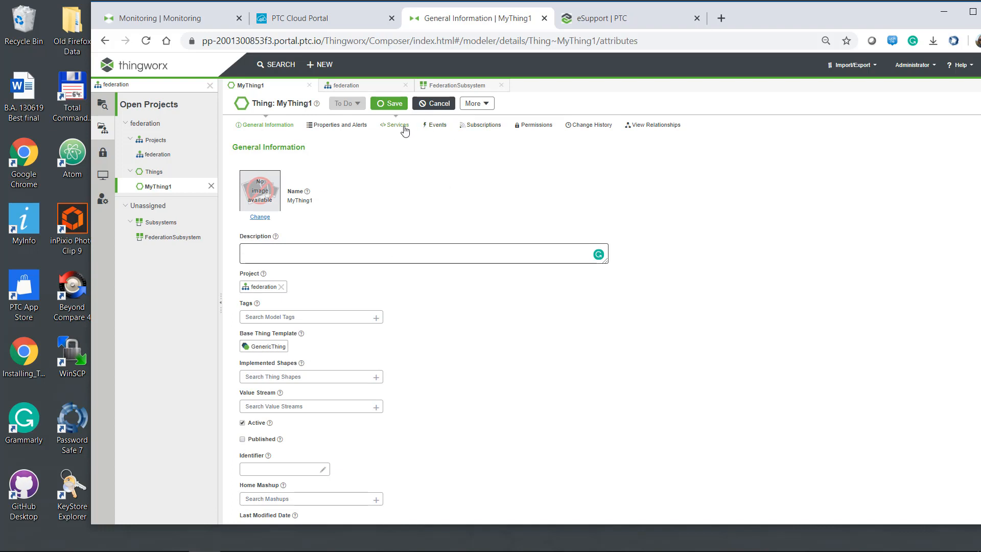
pyautogui.click(334, 127)
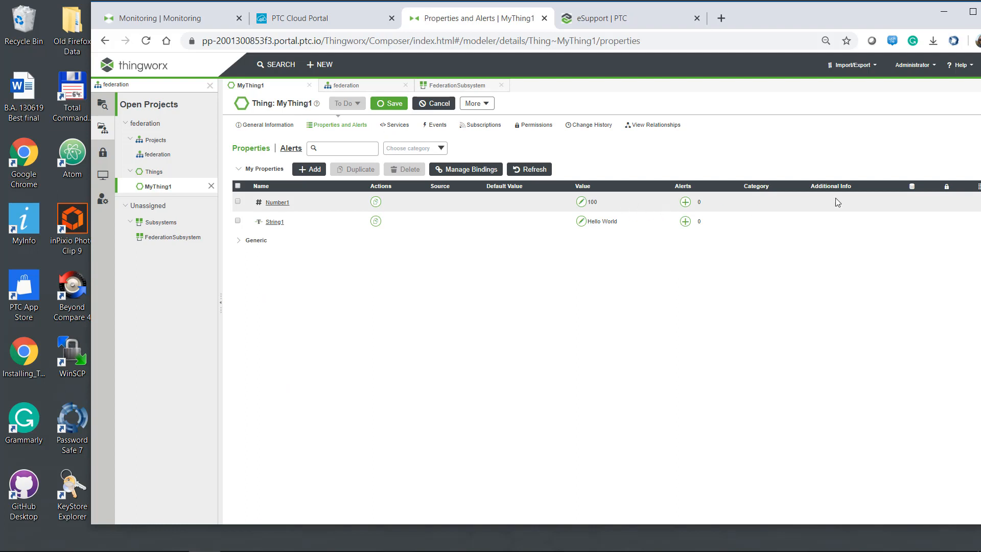
pyautogui.click(272, 204)
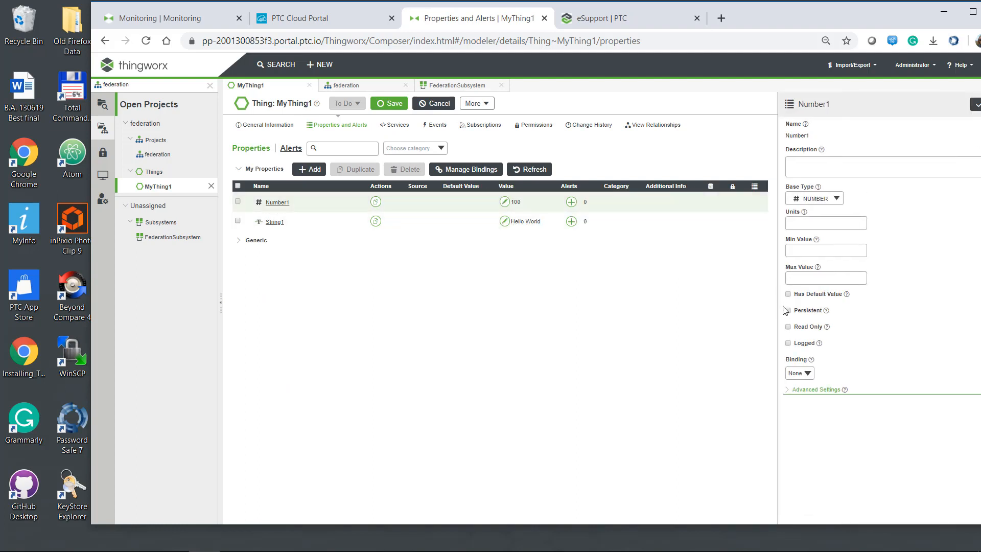
pyautogui.click(974, 105)
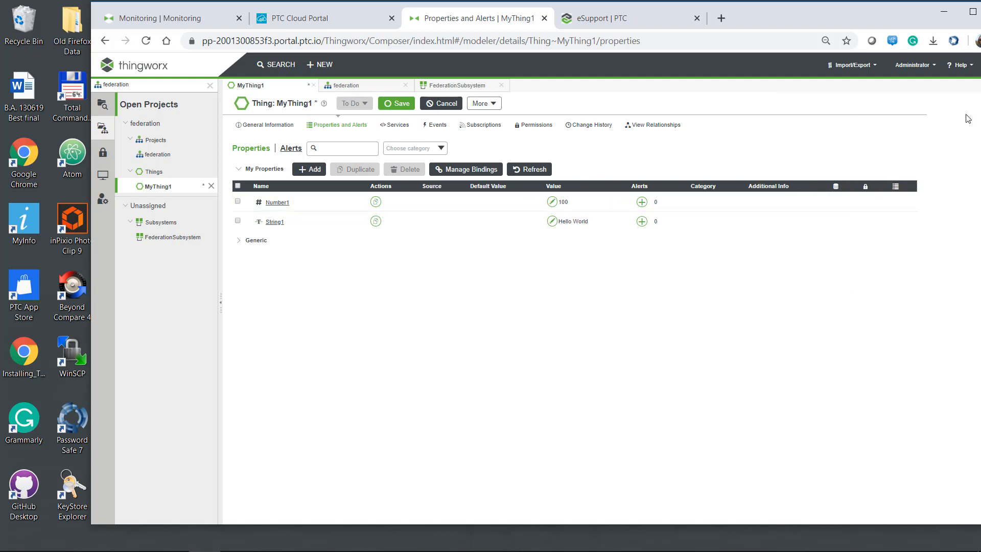
pyautogui.click(274, 225)
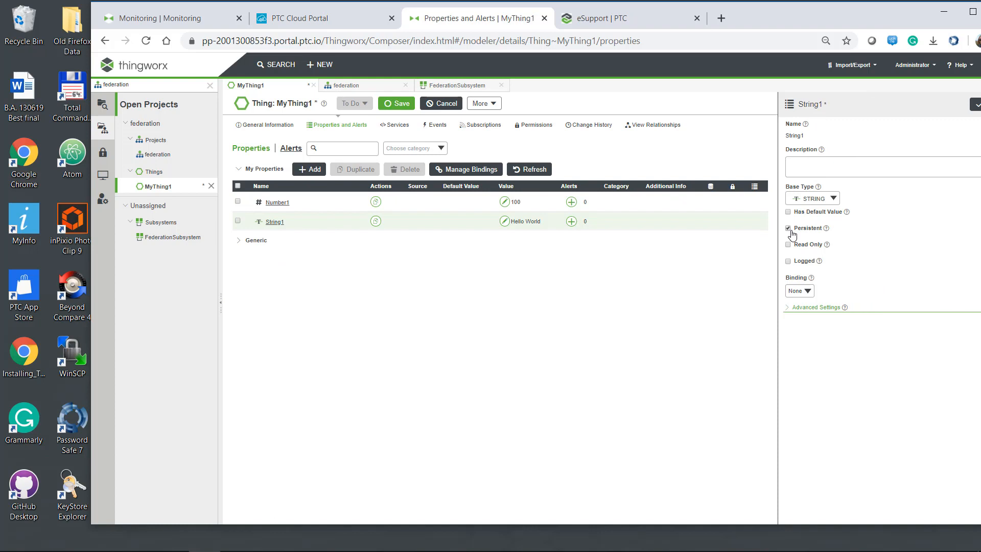
# Save MyThing1's persistent property settings and set Number1 back to 100.
pyautogui.click(975, 105)
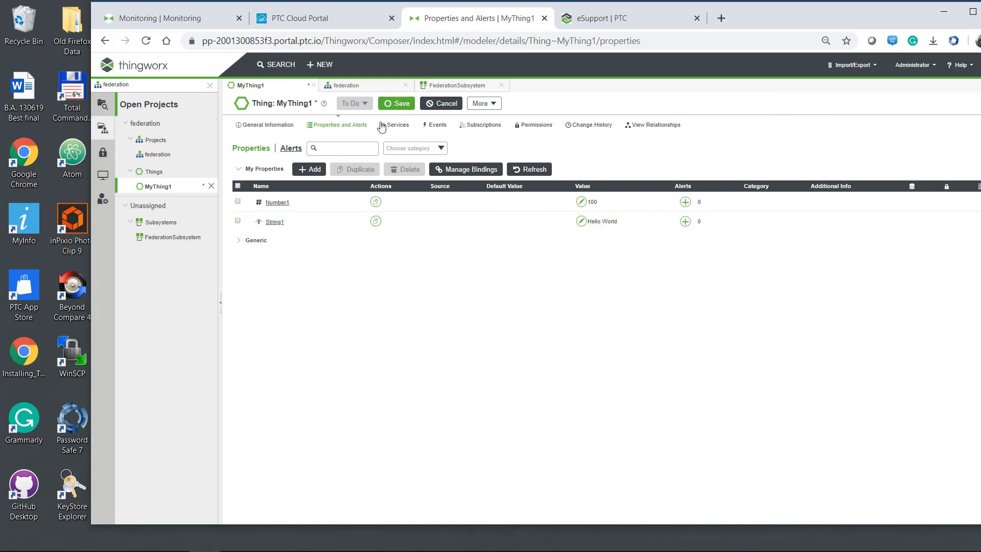
pyautogui.click(396, 103)
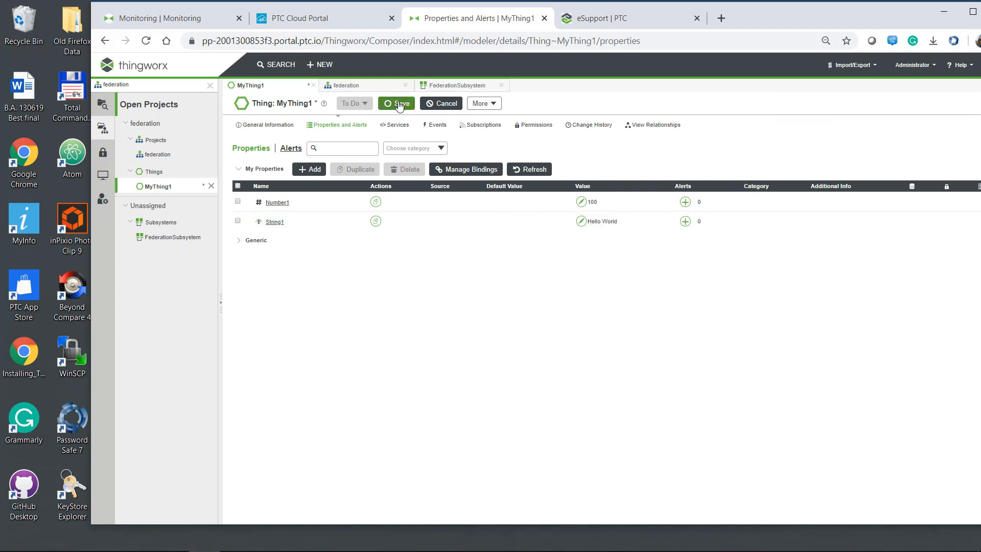
pyautogui.click(592, 202)
pyautogui.doubleClick(833, 144)
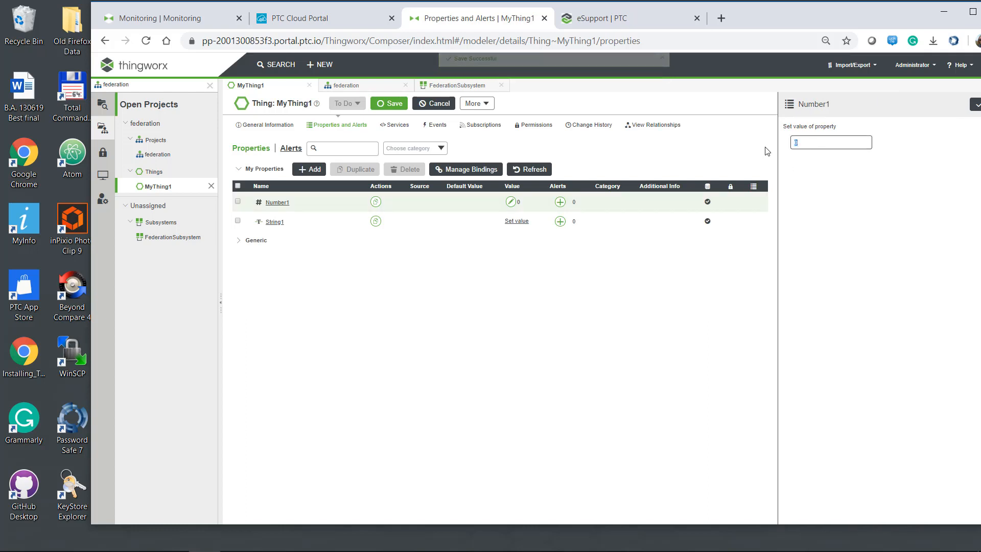
pyautogui.write('100')
pyautogui.click(976, 108)
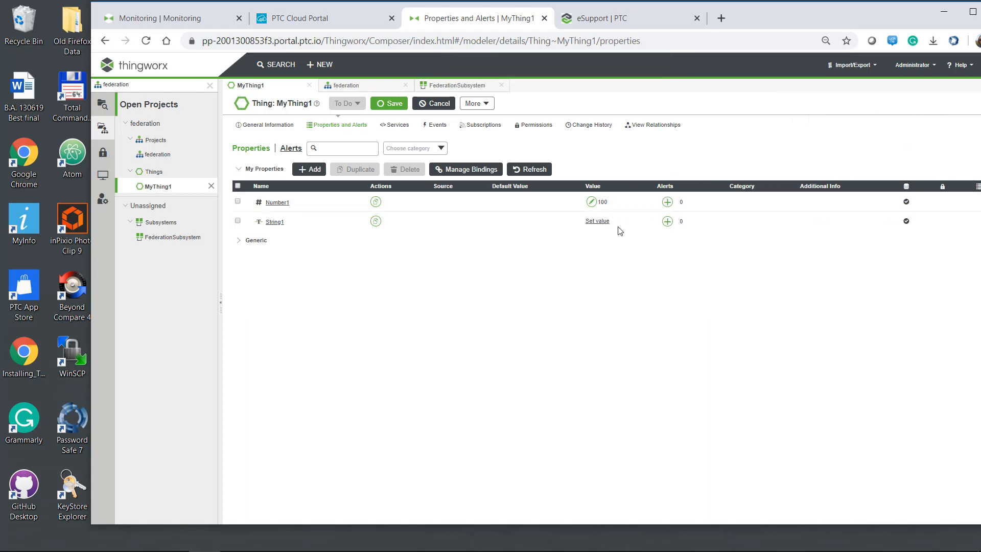
# Set String1 back to Hello World and maximize the browser window.
pyautogui.click(599, 224)
pyautogui.click(803, 140)
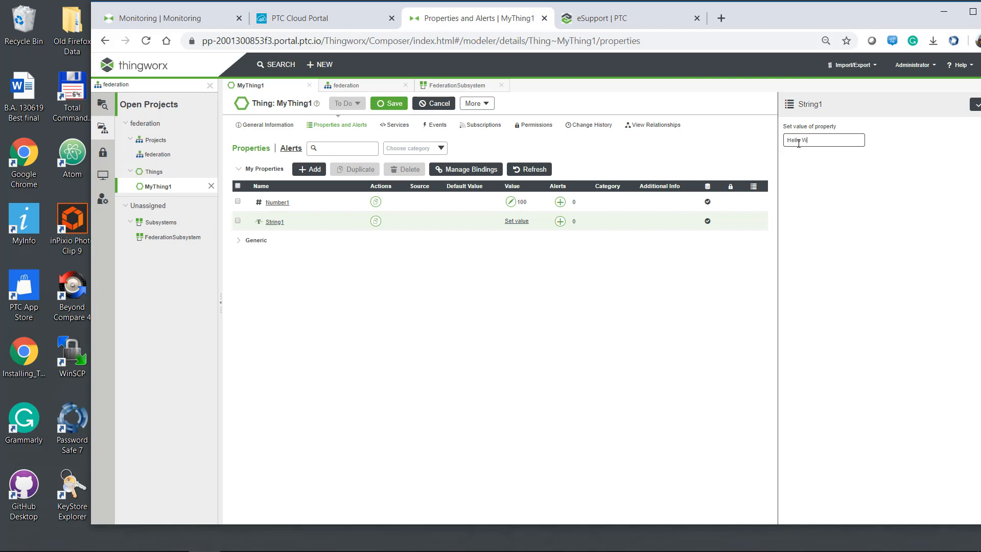
pyautogui.click(975, 106)
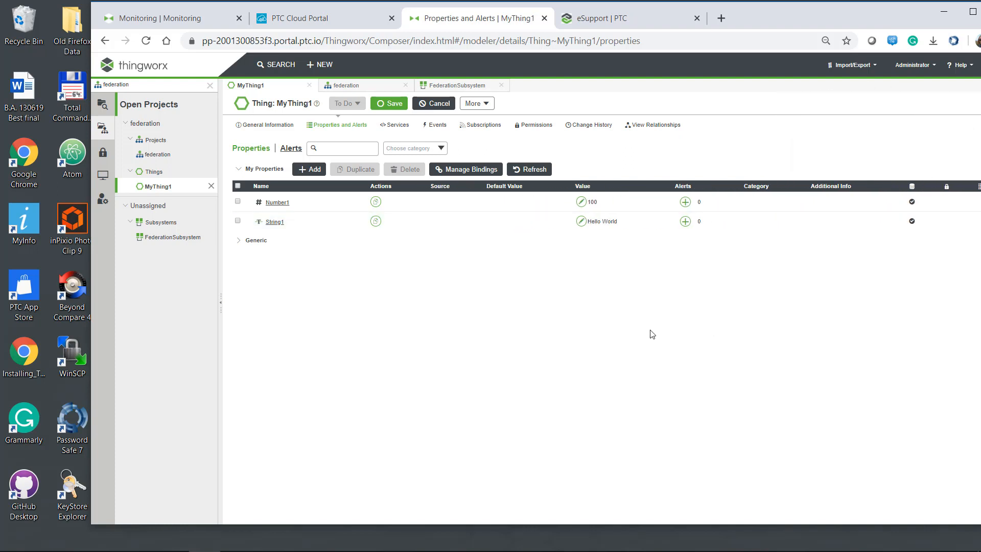
pyautogui.click(972, 11)
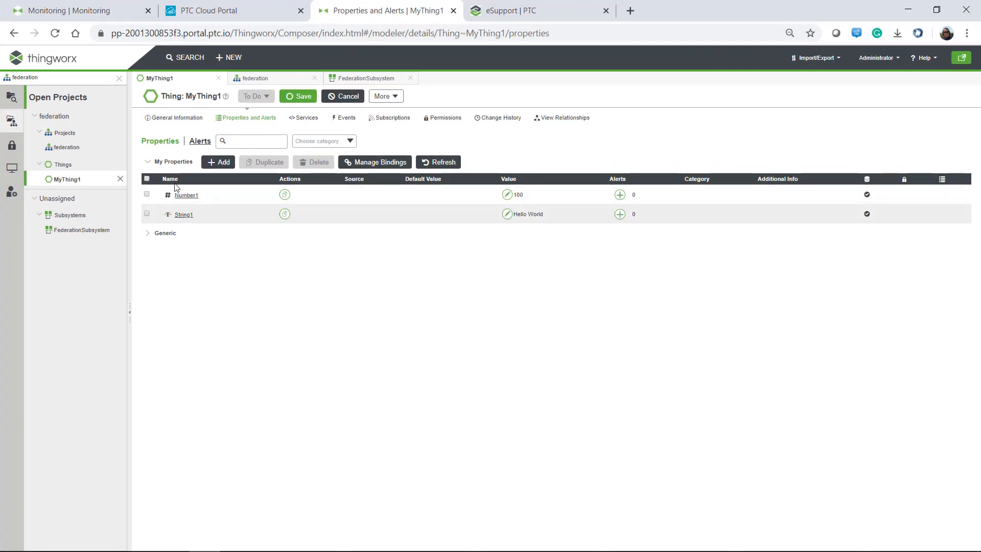
# Tick Published in MyThing1's general information and save it.
pyautogui.click(178, 119)
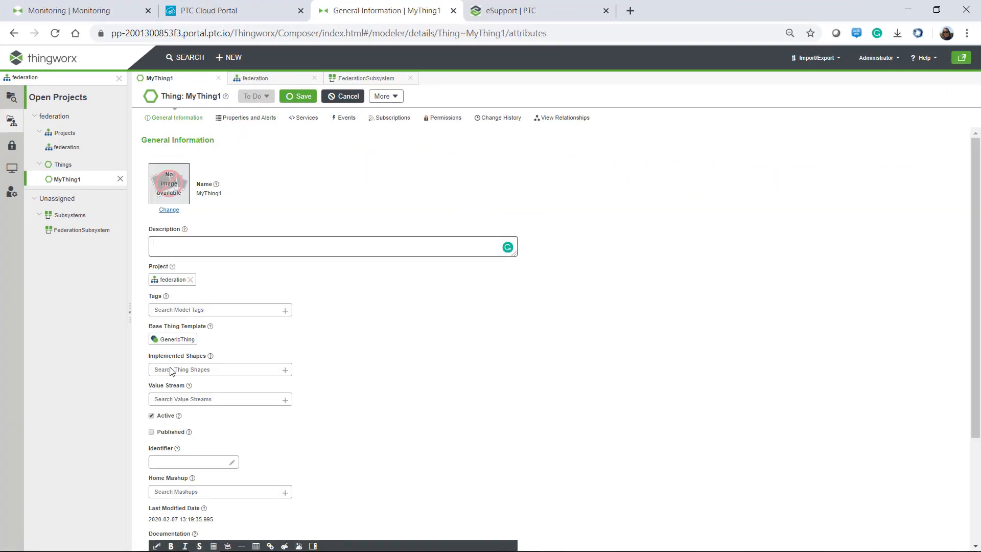
pyautogui.click(151, 432)
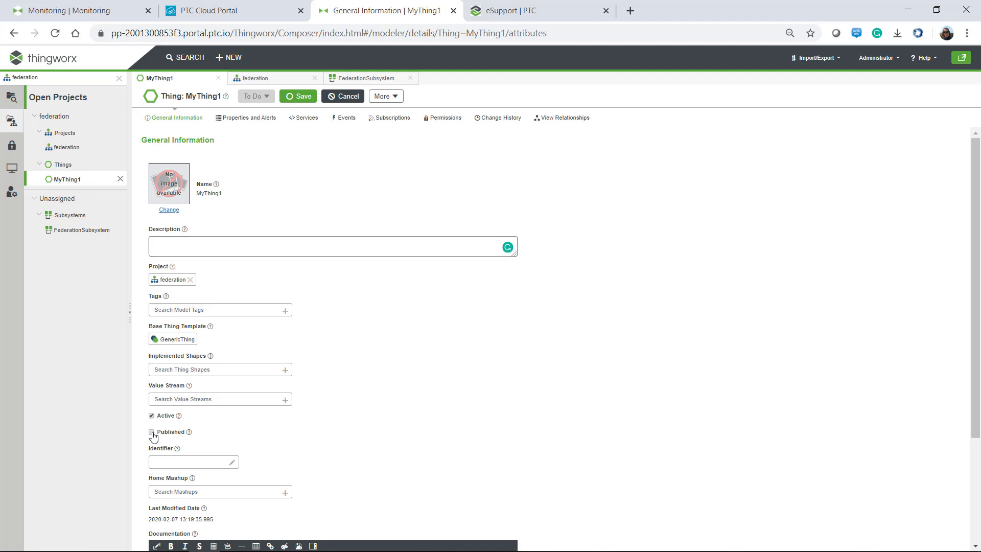
pyautogui.click(306, 97)
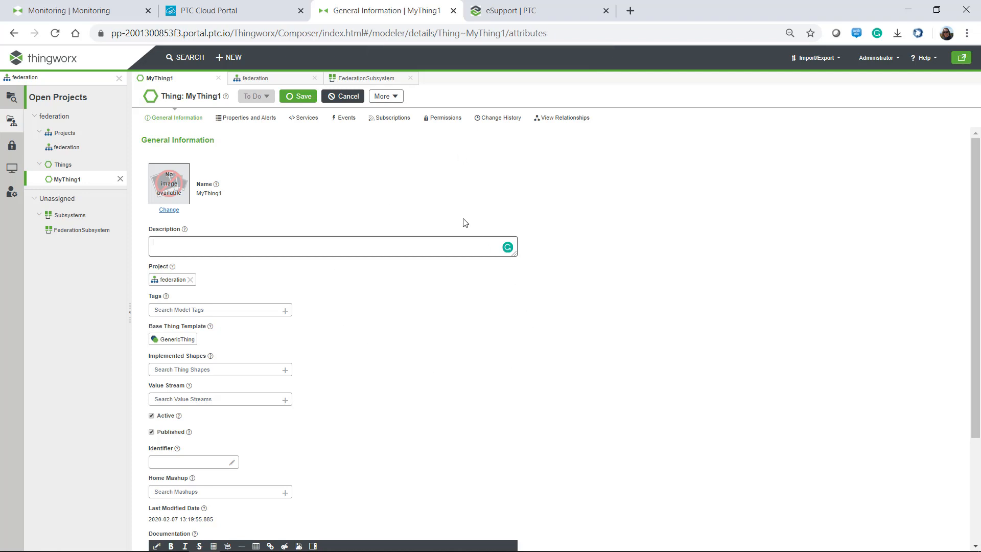
pyautogui.click(62, 12)
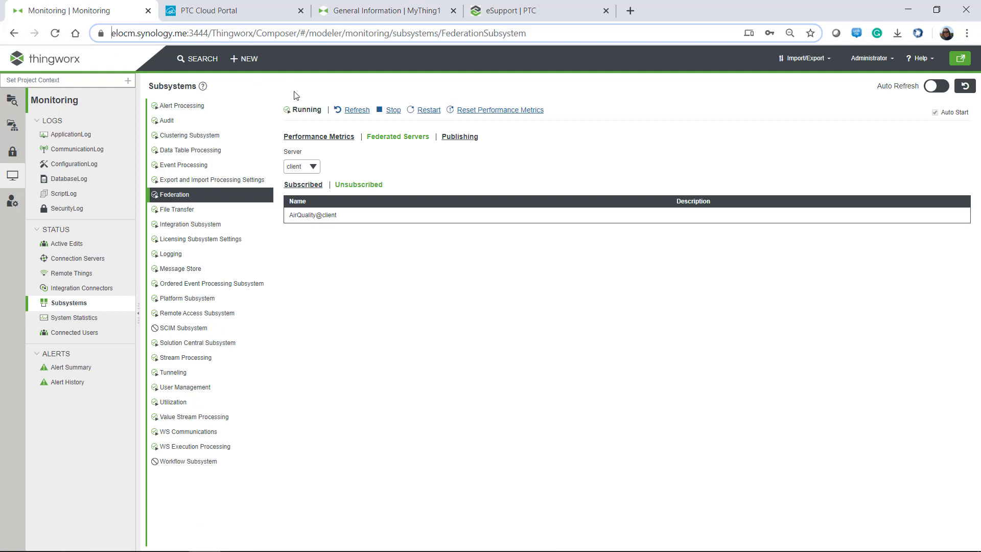
# Check that MyThing1@client now appears among the federated things on the Federation monitoring page.
pyautogui.click(313, 187)
pyautogui.click(354, 185)
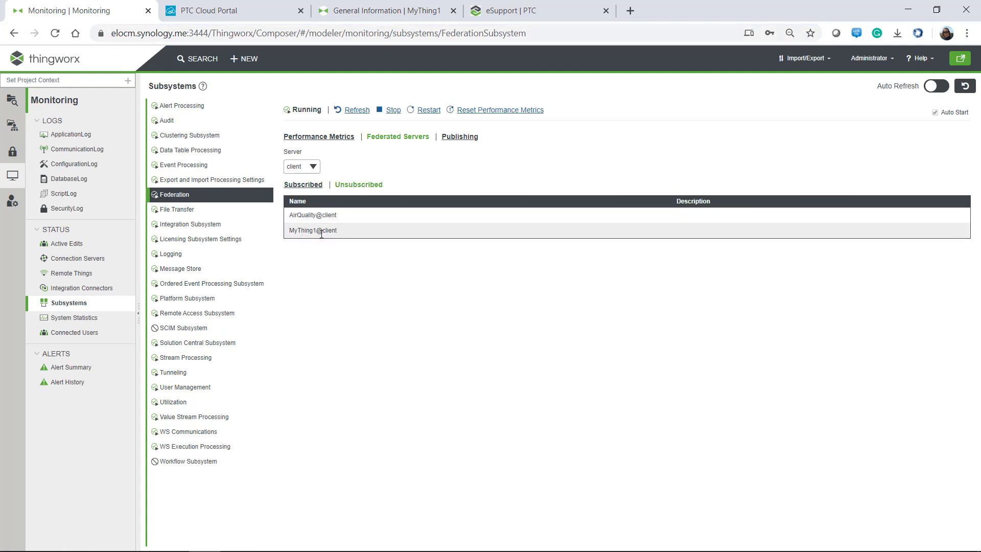
pyautogui.moveTo(351, 234); pyautogui.dragTo(293, 232)
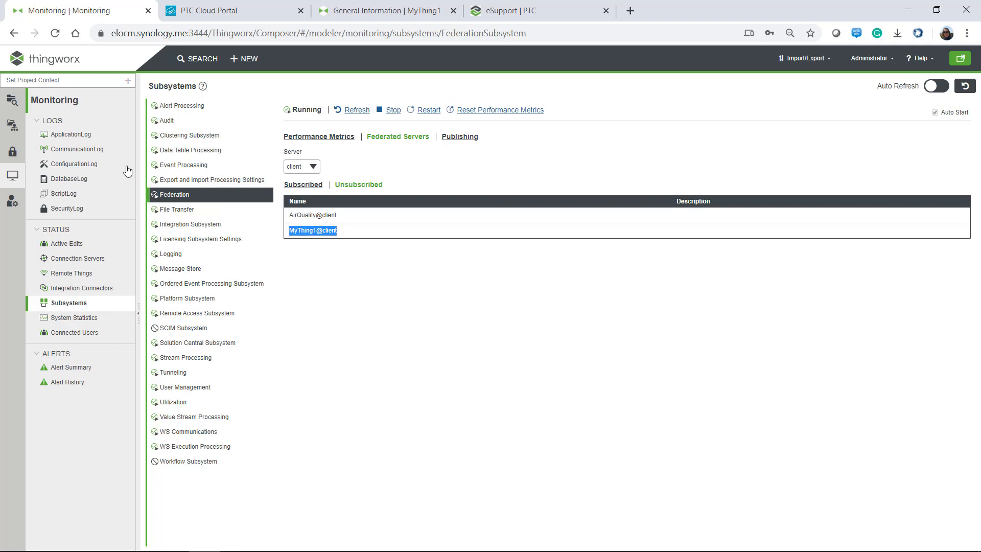
pyautogui.click(7, 107)
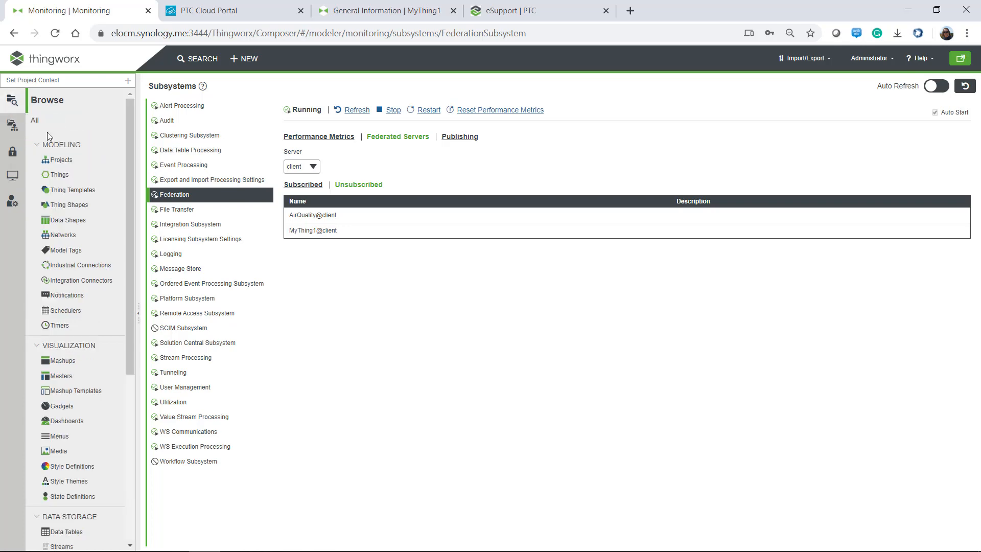
# Create and save a new project named federationmaster.
pyautogui.click(62, 161)
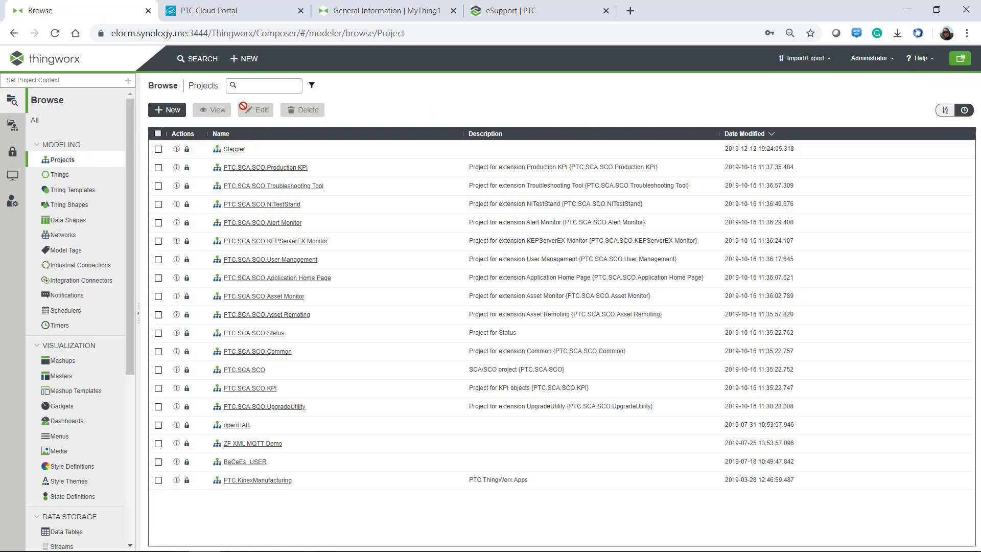
pyautogui.click(170, 110)
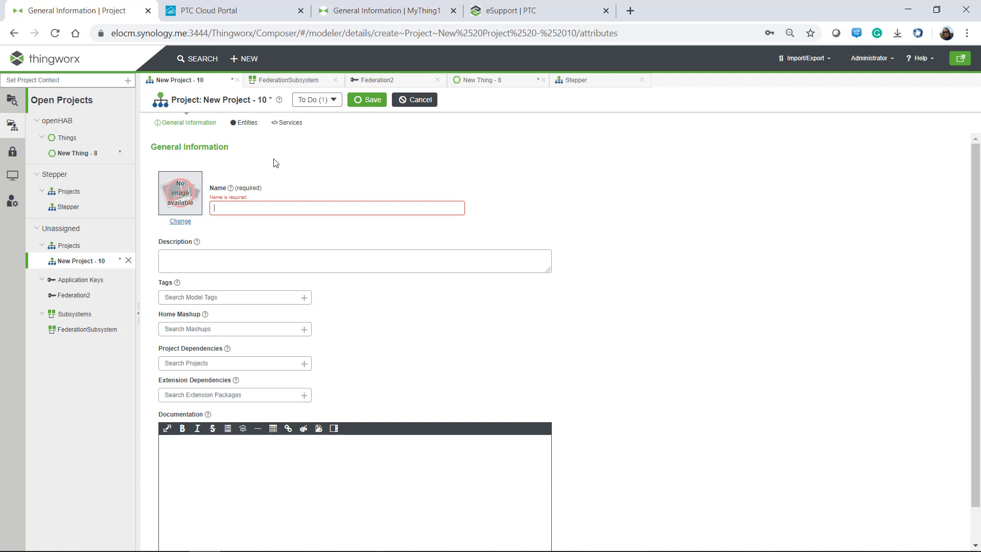
pyautogui.write('federationmaster')
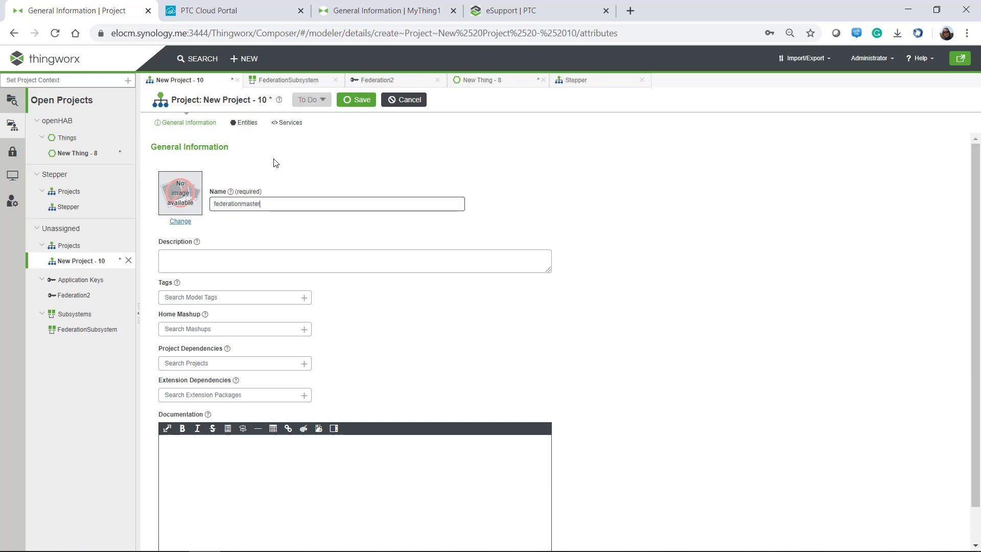
pyautogui.click(366, 101)
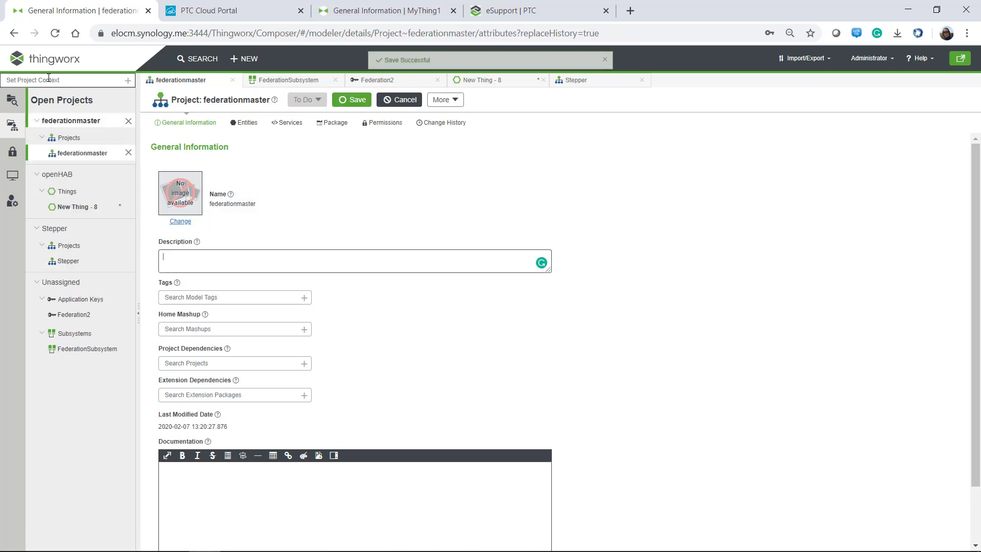
# Make federationmaster the current project context.
pyautogui.click(25, 80)
pyautogui.write('fed')
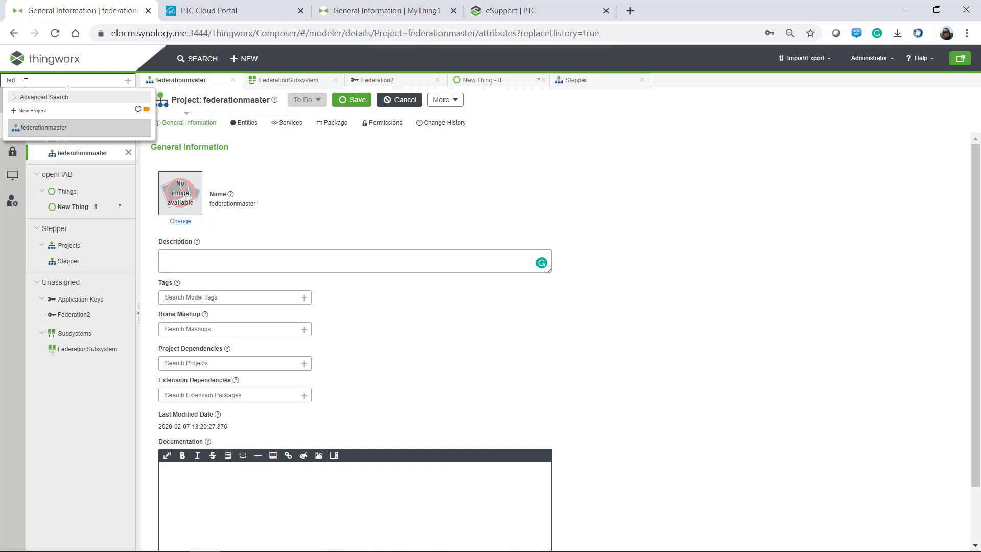
pyautogui.click(39, 127)
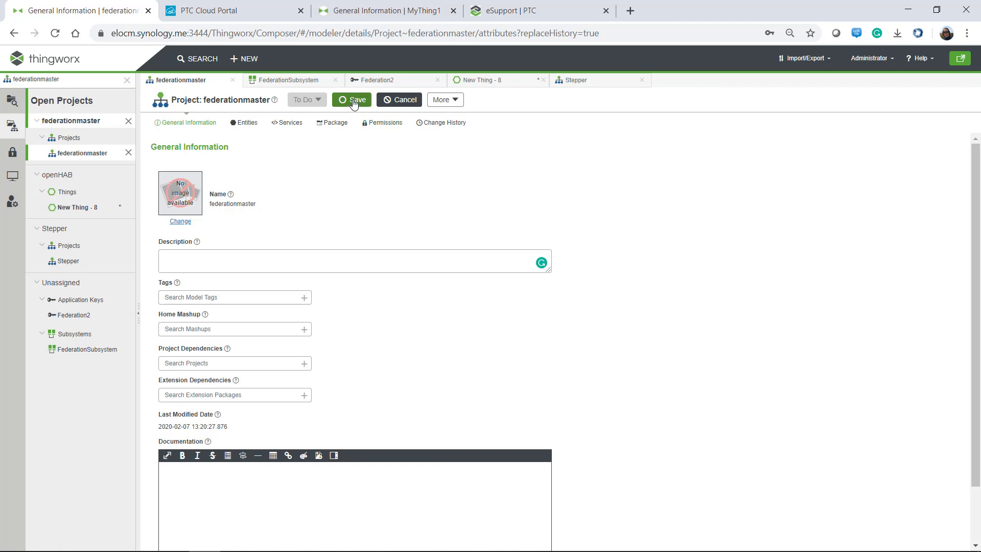
pyautogui.click(249, 59)
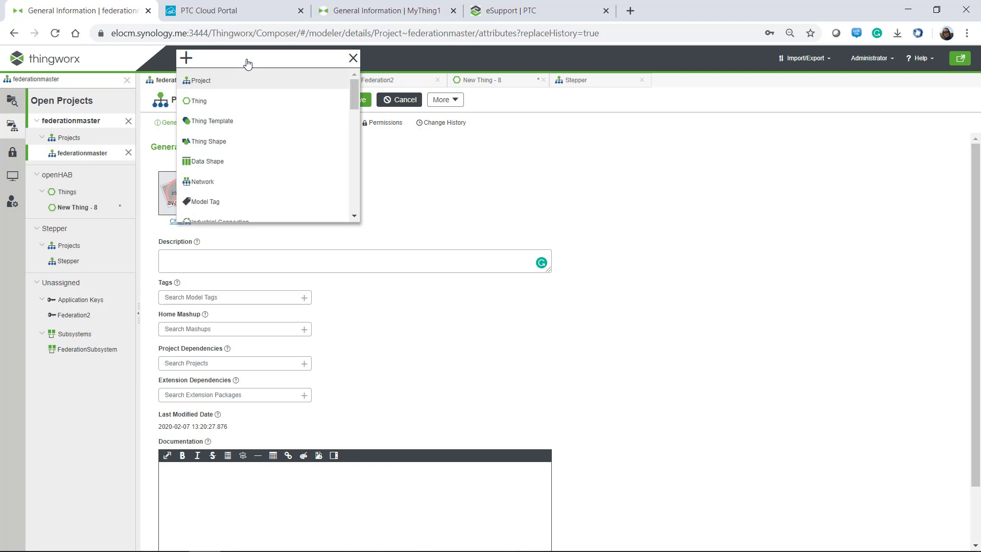
# Create a Thing named CopyFromClient using the RemoteThing base template, and save it.
pyautogui.write('CopyFromClient')
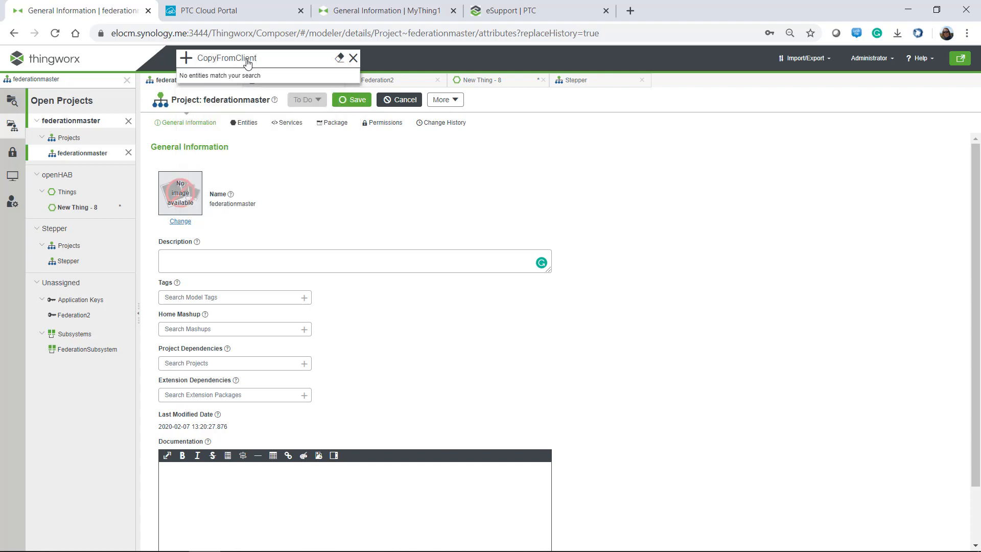
pyautogui.moveTo(263, 57); pyautogui.dragTo(203, 55)
pyautogui.write('thin')
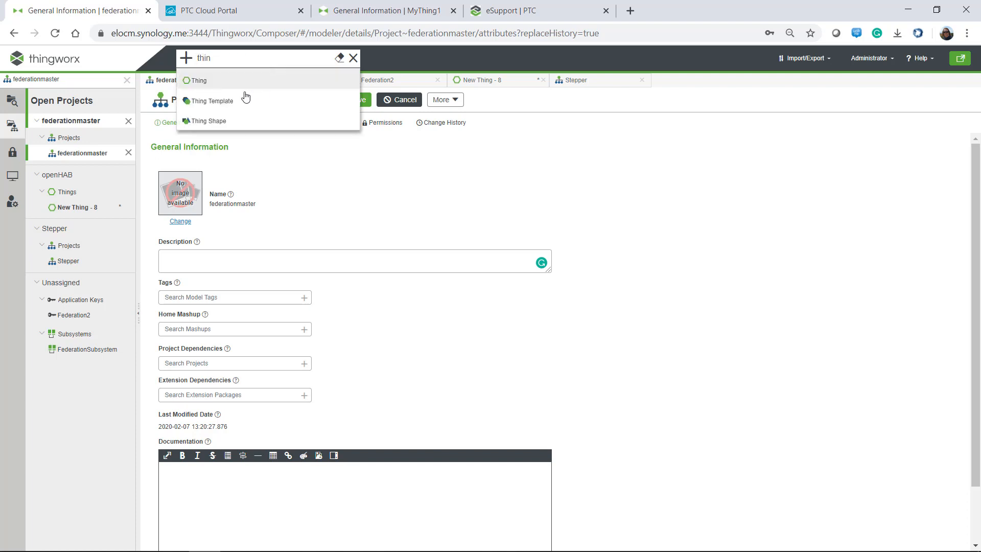
pyautogui.click(207, 81)
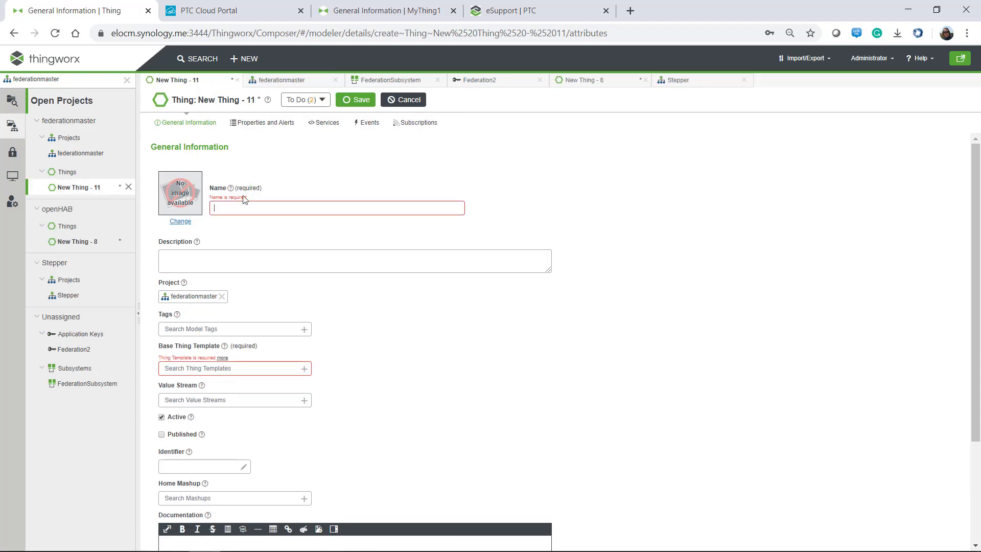
pyautogui.write('CopyFromClient')
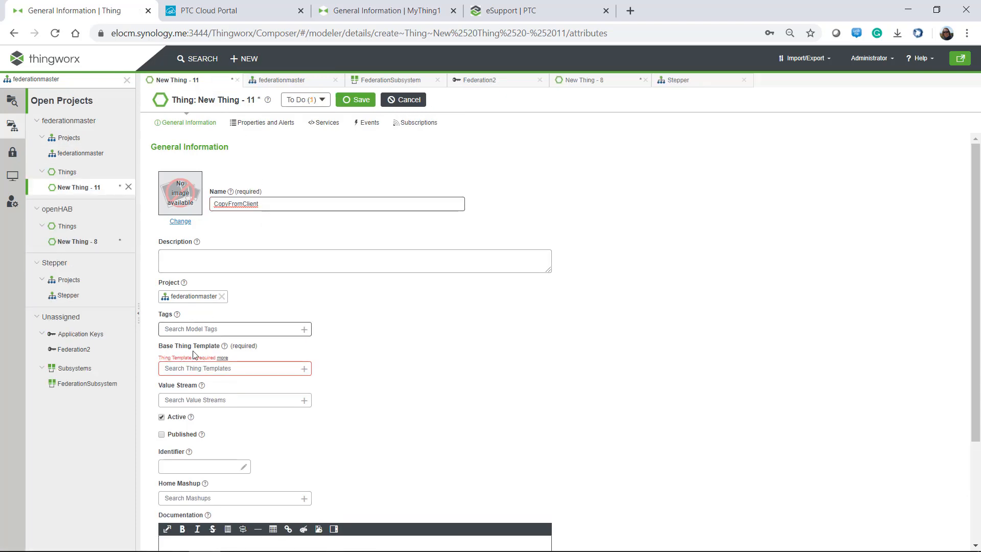
pyautogui.click(177, 369)
pyautogui.write('tem')
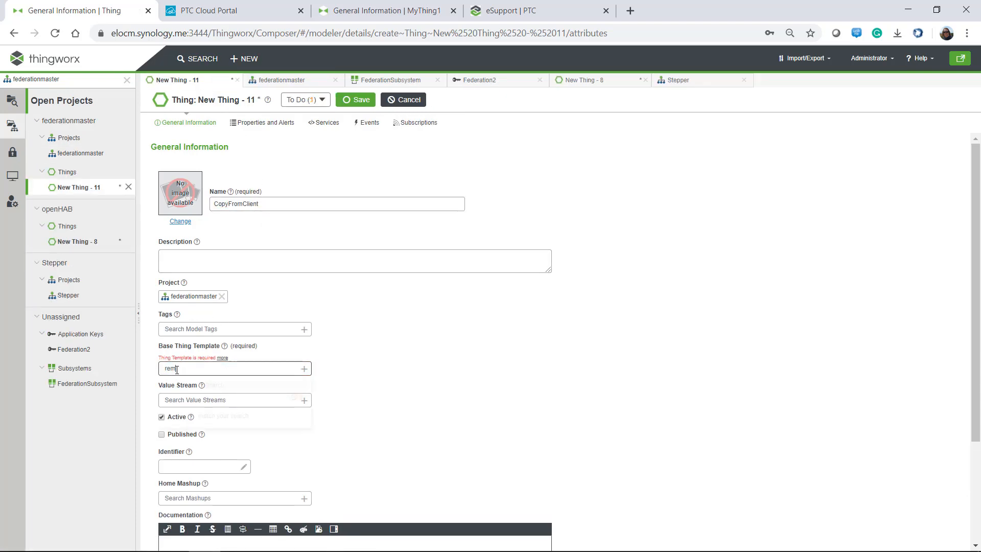
pyautogui.click(206, 204)
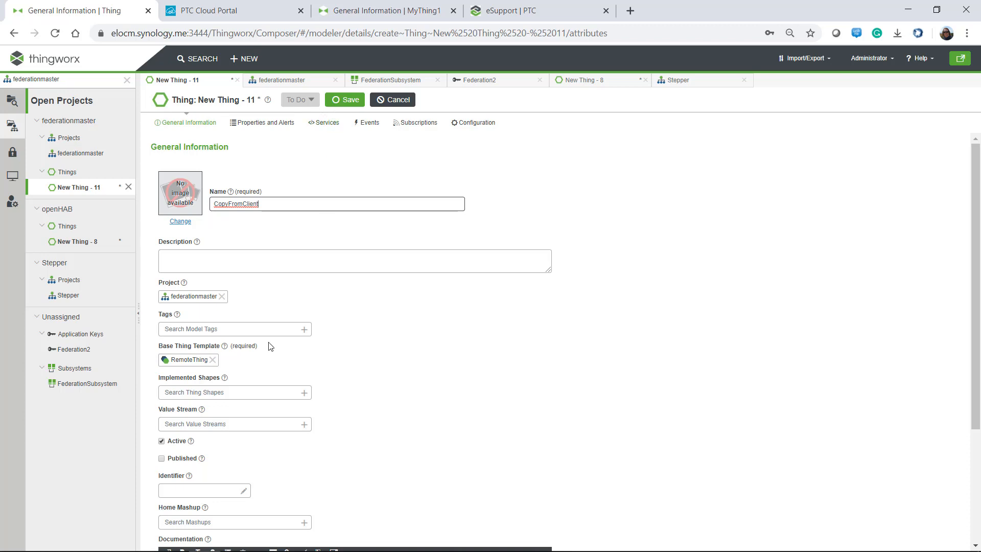
pyautogui.click(351, 101)
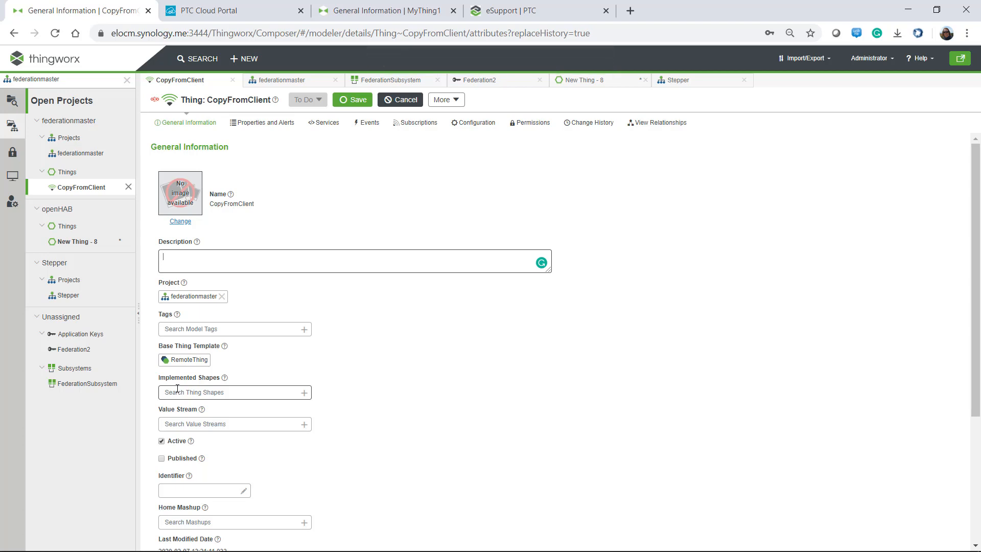
# Bind CopyFromClient to the MyThing1@client identifier and save.
pyautogui.click(243, 491)
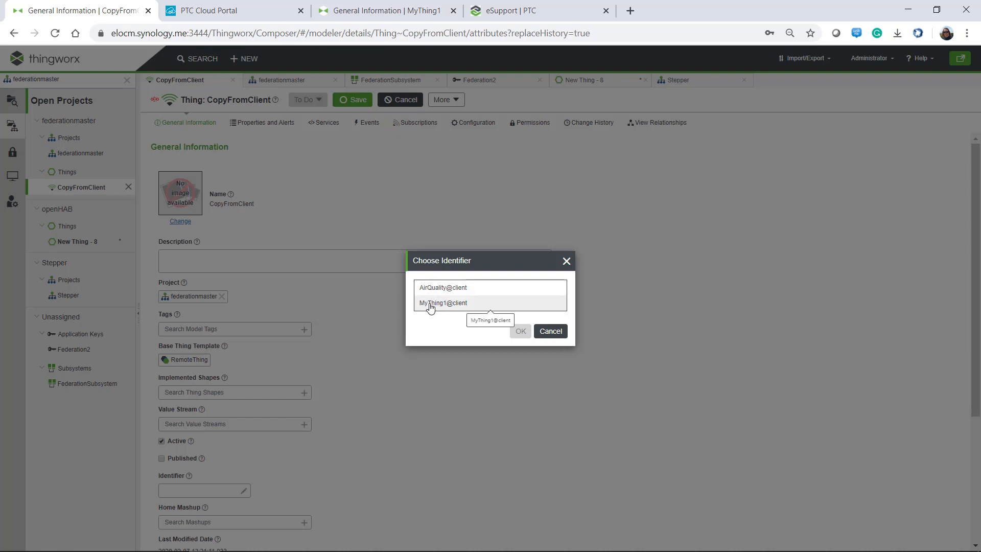
pyautogui.click(430, 306)
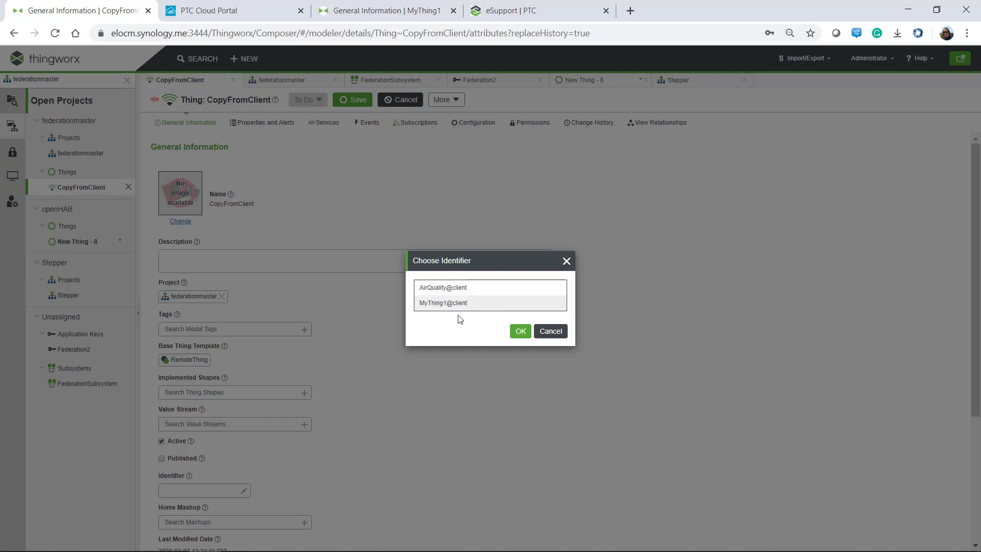
pyautogui.click(521, 331)
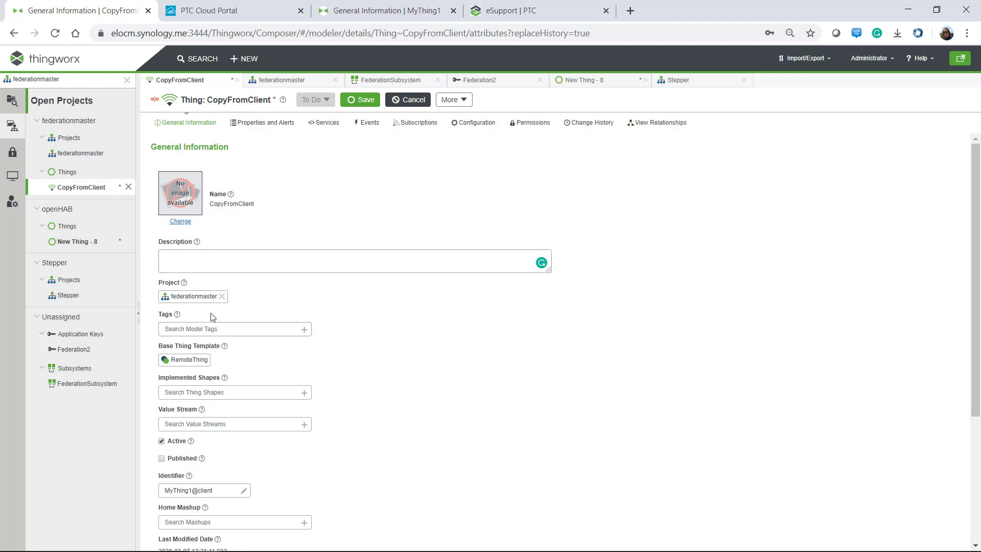
pyautogui.click(360, 102)
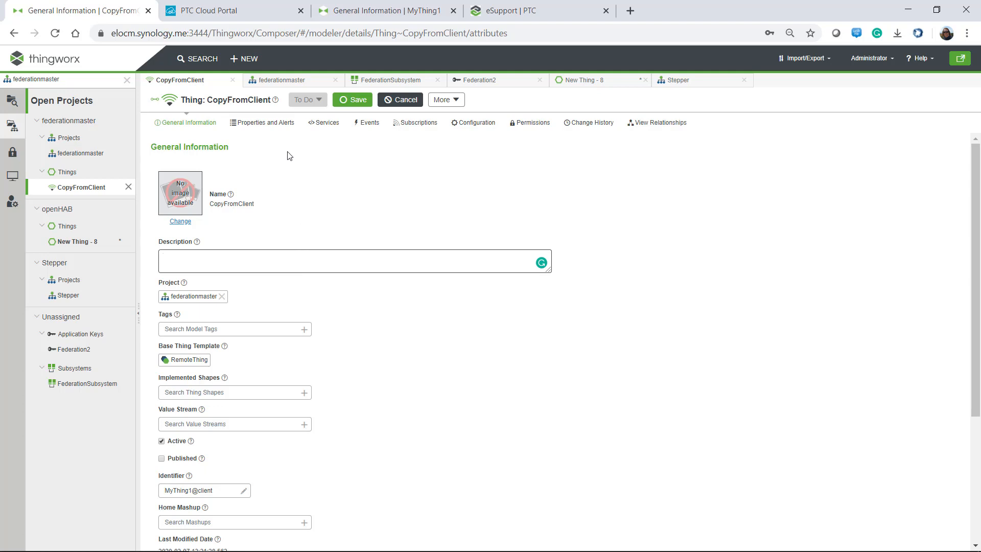
# Add a new remotely bound NUMBER property named Number1 to CopyFromClient.
pyautogui.click(269, 126)
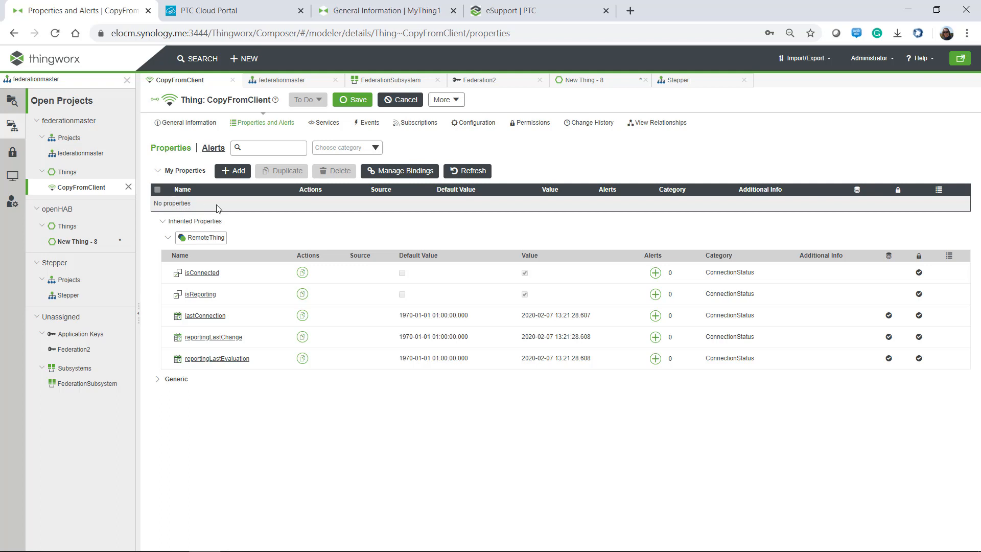
pyautogui.click(241, 174)
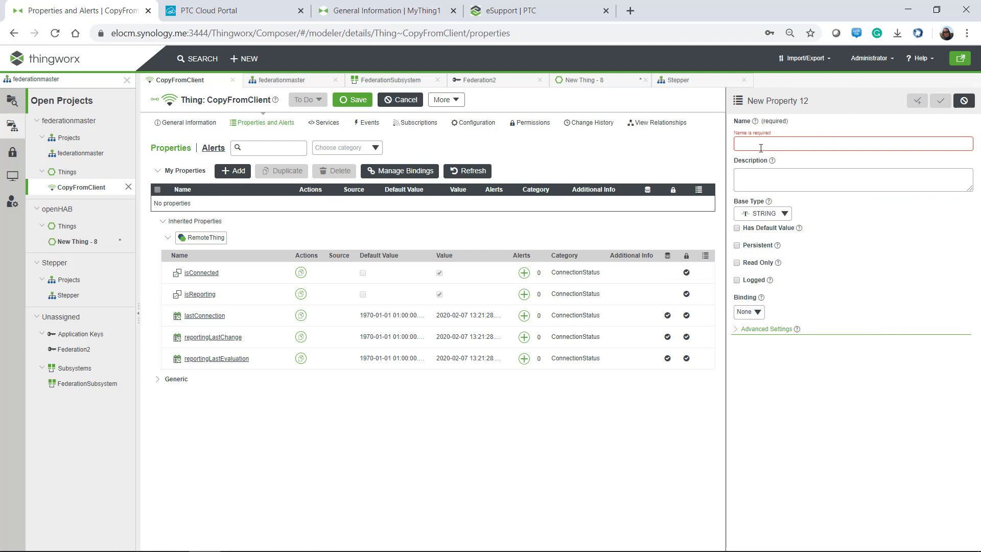
pyautogui.write('Number1')
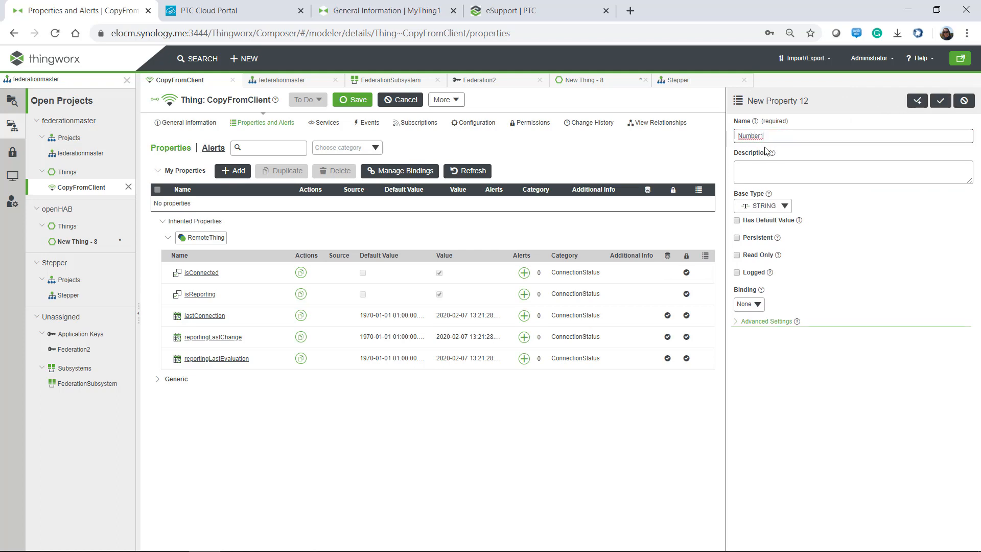
pyautogui.click(763, 205)
pyautogui.write('n')
pyautogui.click(762, 267)
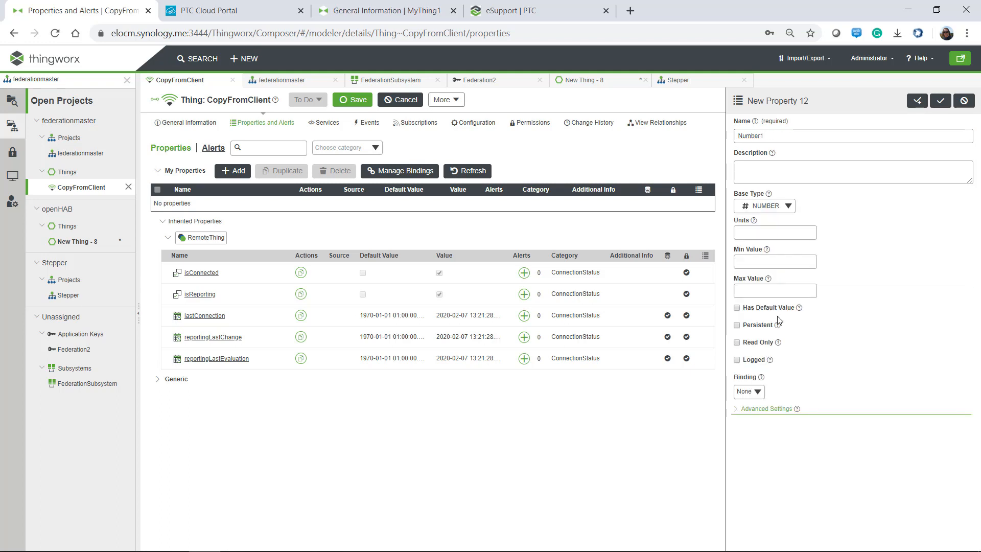
pyautogui.click(749, 393)
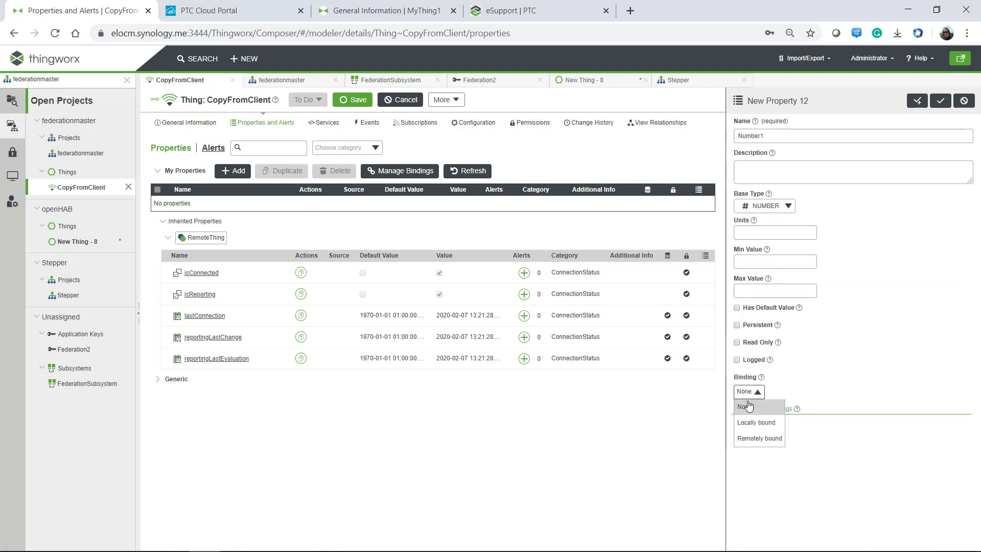
pyautogui.click(747, 438)
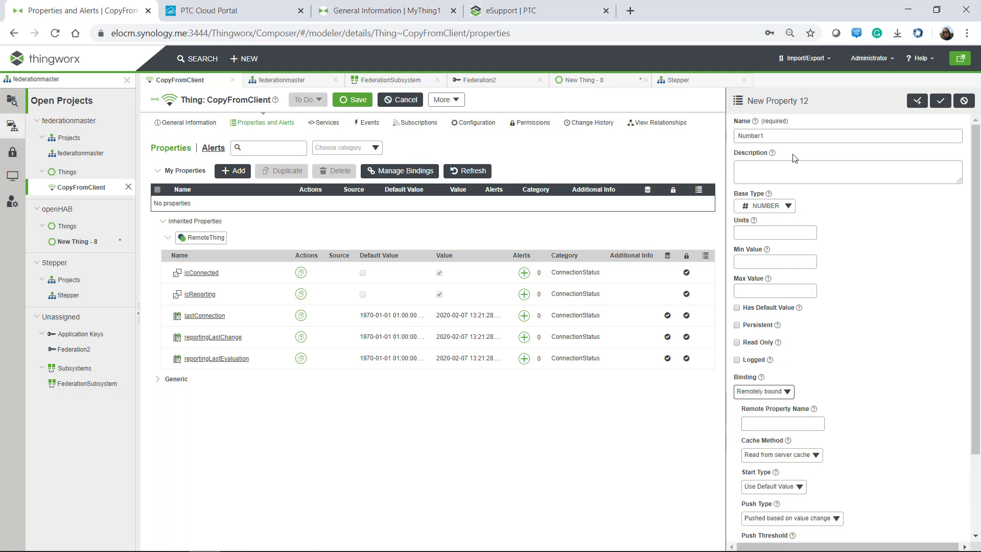
# Set Number1's remote property name to Number1 and save the Thing.
pyautogui.doubleClick(755, 136)
pyautogui.hotkey('ctrl', 'c')
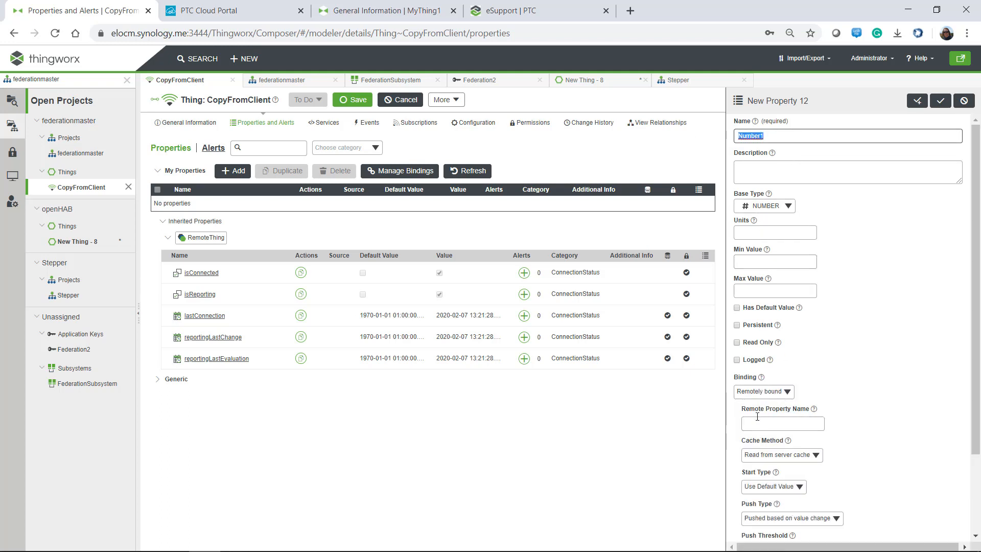
pyautogui.click(782, 423)
pyautogui.hotkey('ctrl', 'v')
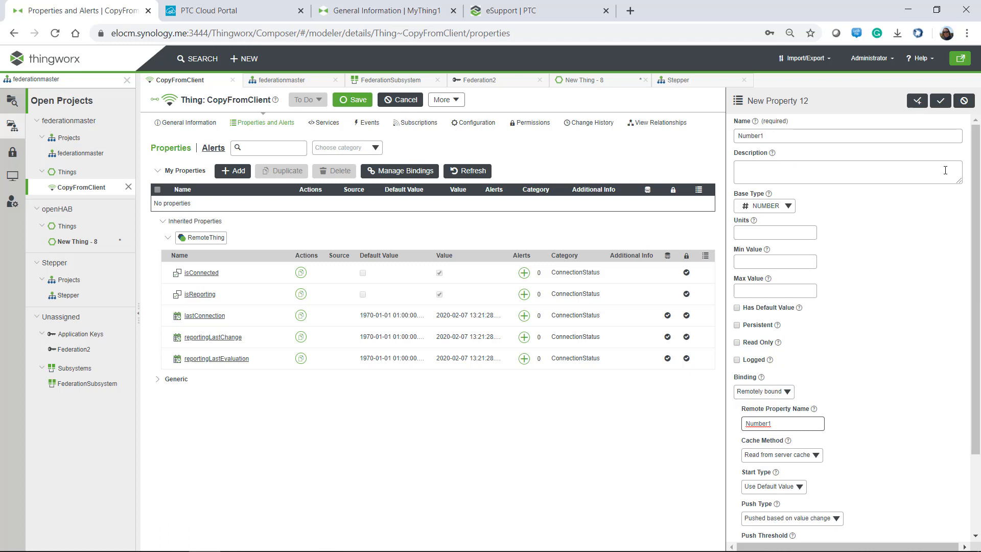
pyautogui.click(940, 101)
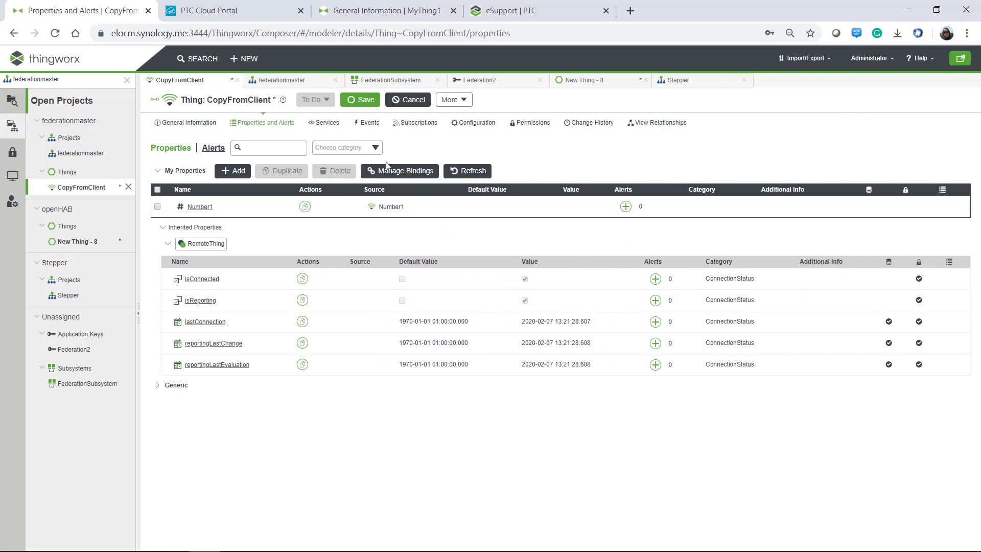
pyautogui.click(361, 101)
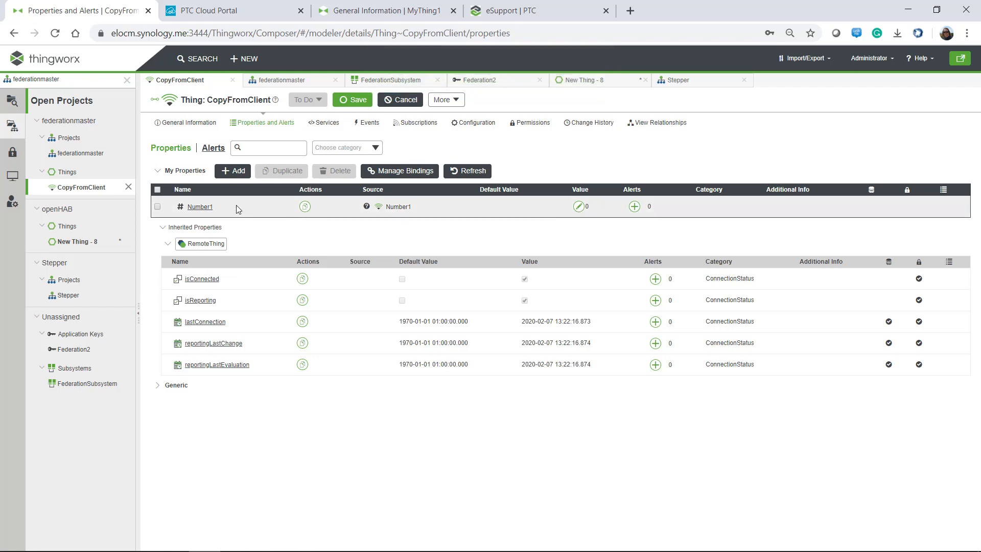
# Compare MyThing1's property values with CopyFromClient's properties.
pyautogui.click(358, 11)
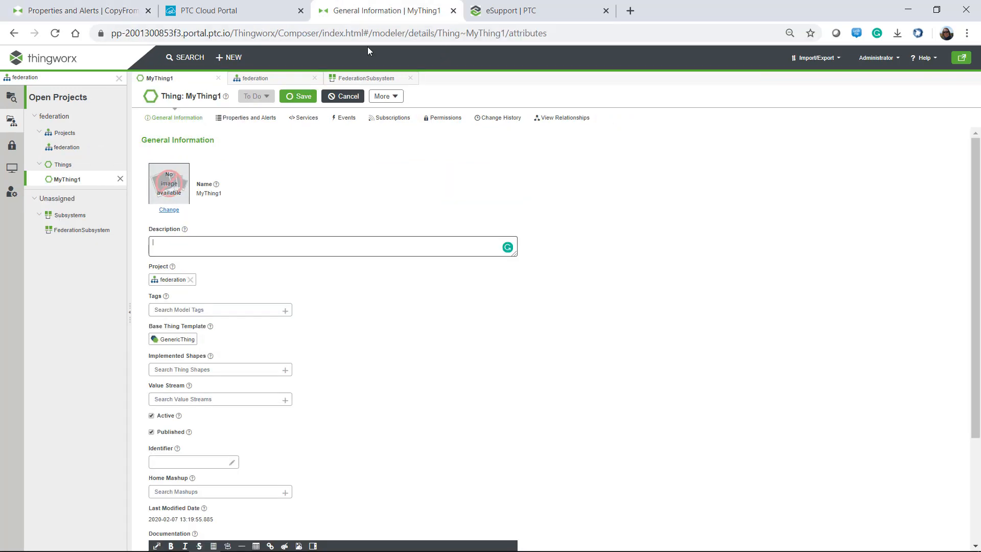
pyautogui.click(259, 120)
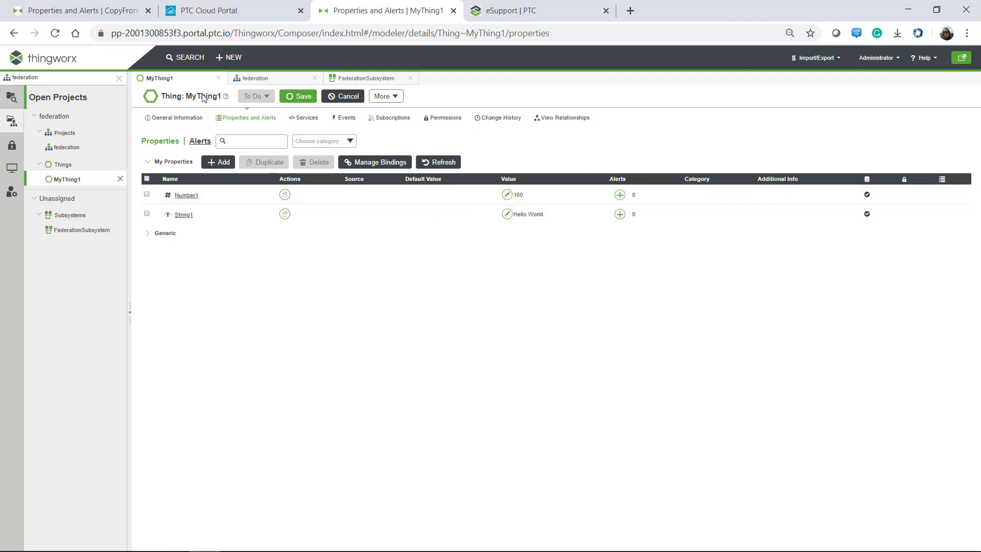
pyautogui.click(89, 14)
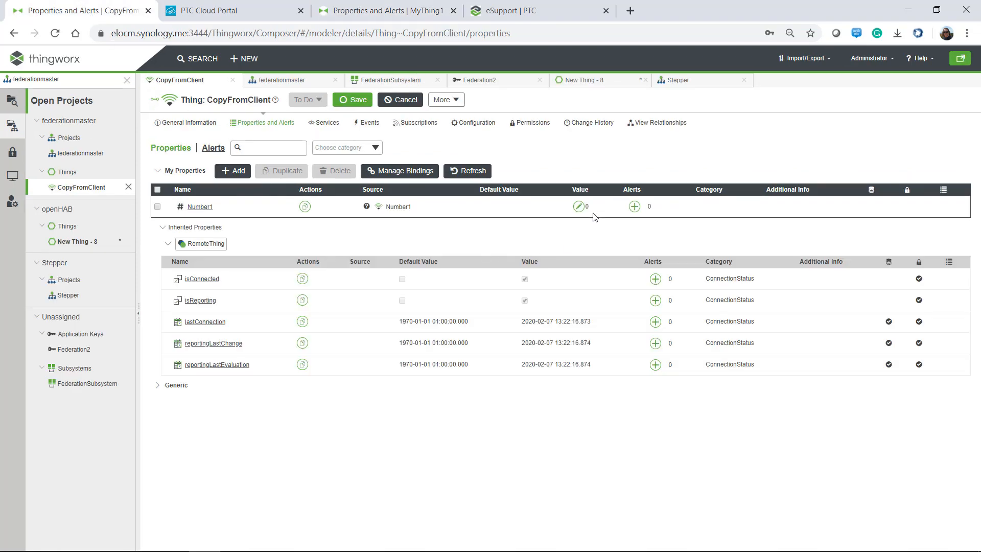
# Set Number1's Start Type to Read Edge Value, leaving When Disconnected unchanged.
pyautogui.click(196, 209)
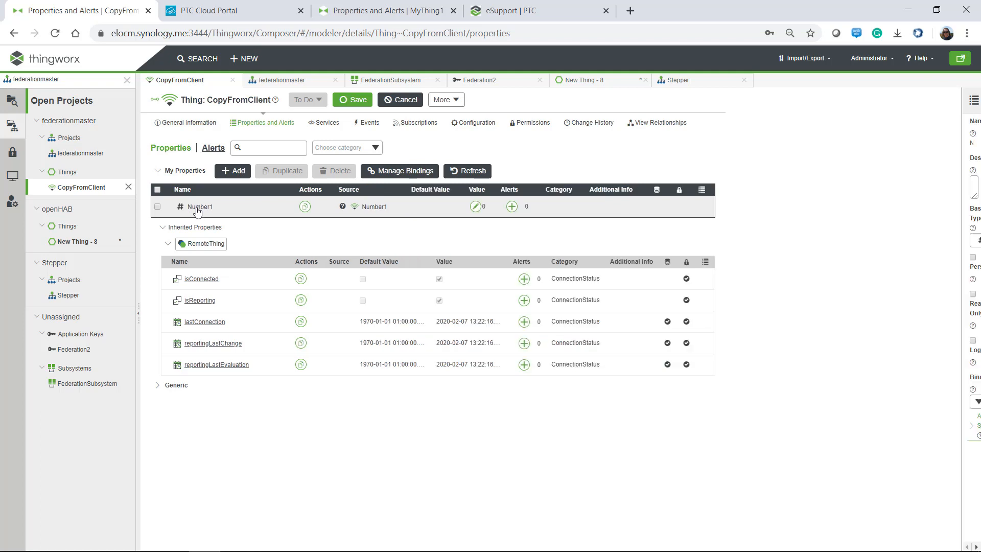
pyautogui.scroll(-2, 949, 342)
pyautogui.scroll(-1, 949, 343)
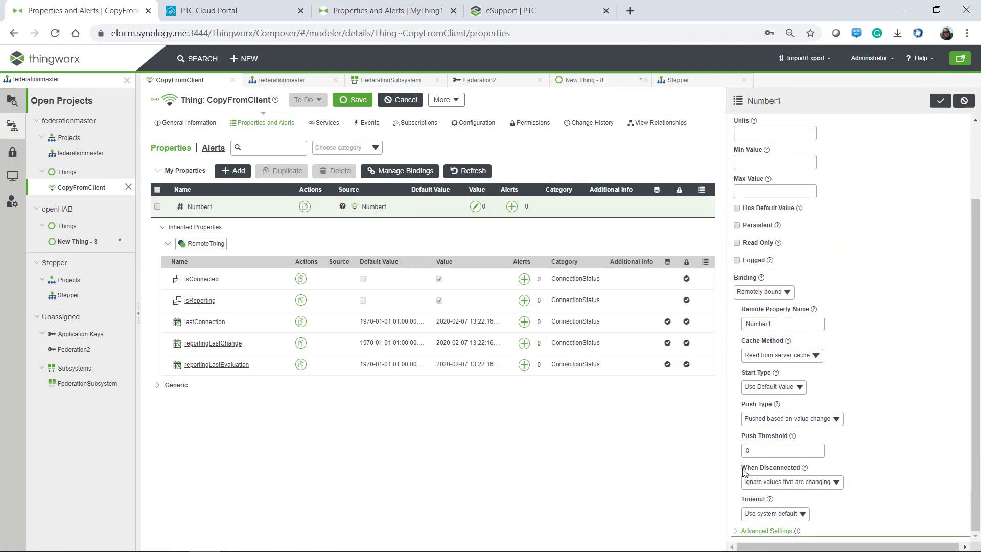
pyautogui.moveTo(743, 469); pyautogui.dragTo(798, 466)
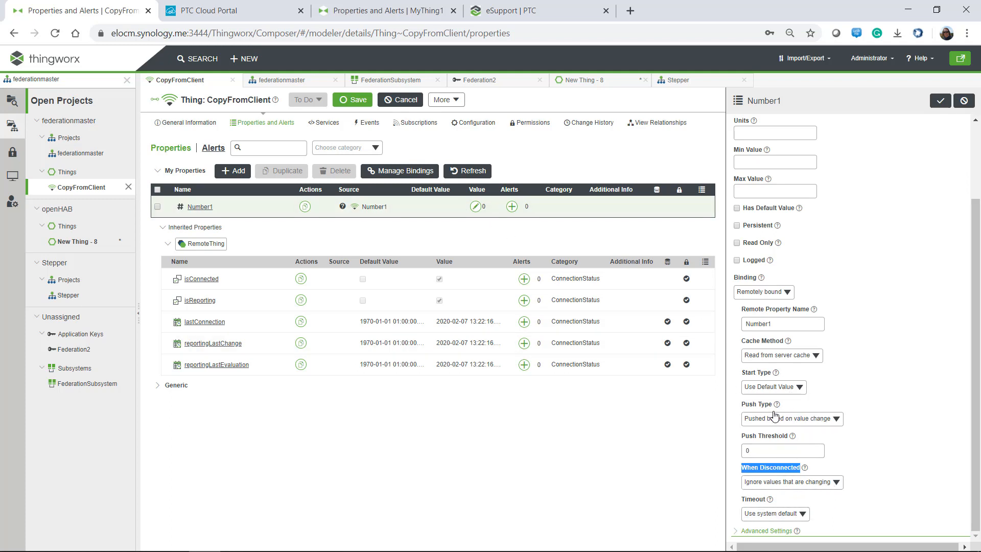
pyautogui.click(835, 484)
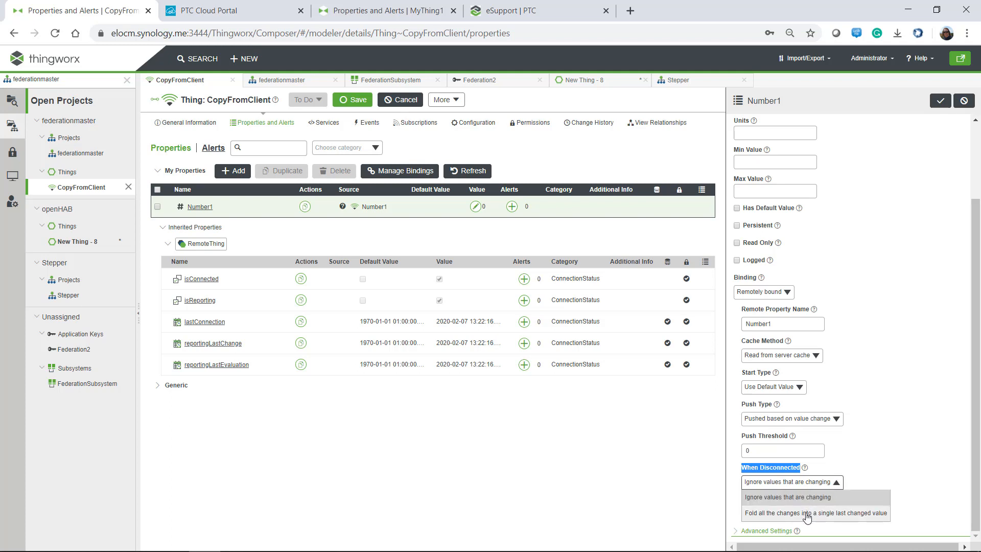
pyautogui.click(863, 381)
pyautogui.click(779, 388)
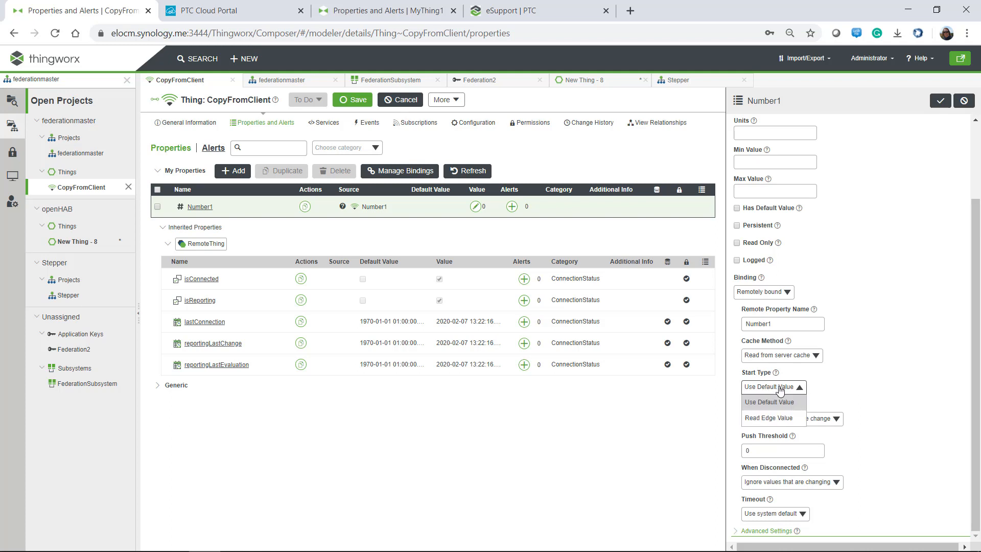
pyautogui.click(767, 420)
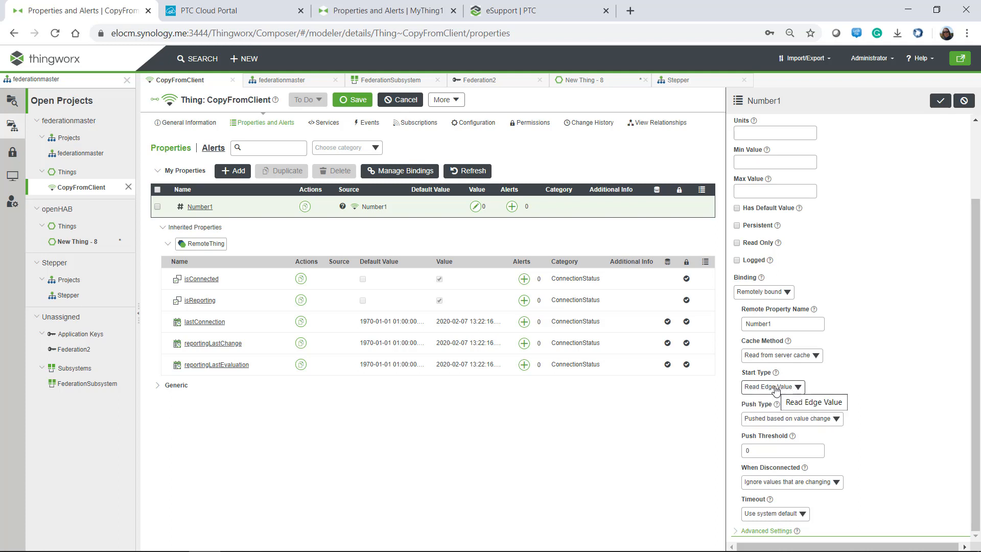
# Save CopyFromClient and refresh so Number1 shows 100.
pyautogui.click(940, 101)
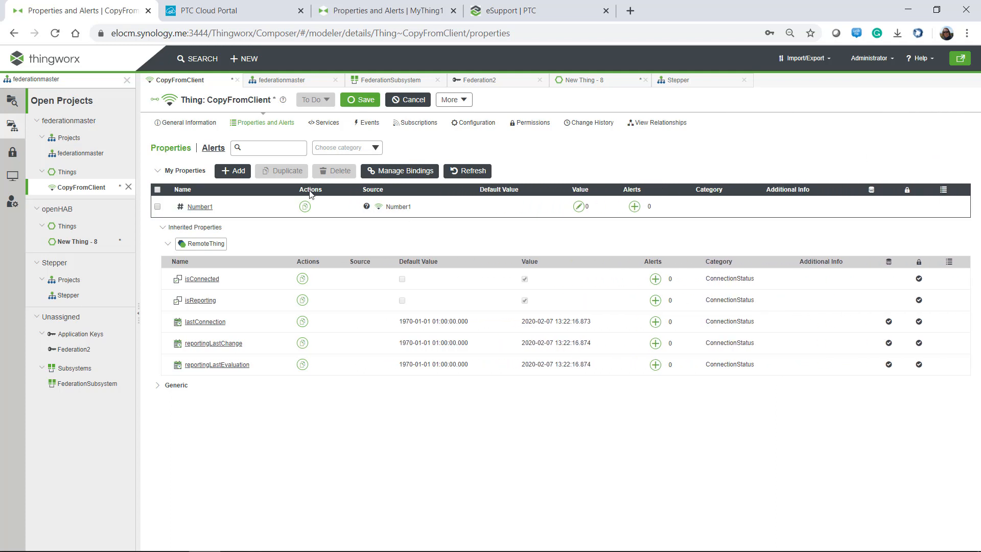
pyautogui.click(362, 101)
pyautogui.click(466, 173)
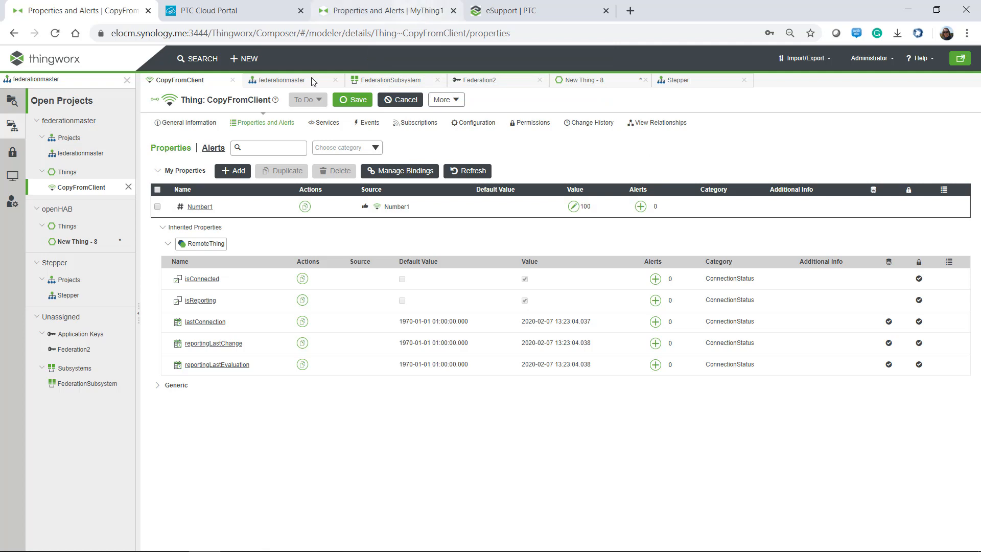
# Add a remotely bound String1 property with Read Edge Value start type, then save.
pyautogui.click(234, 171)
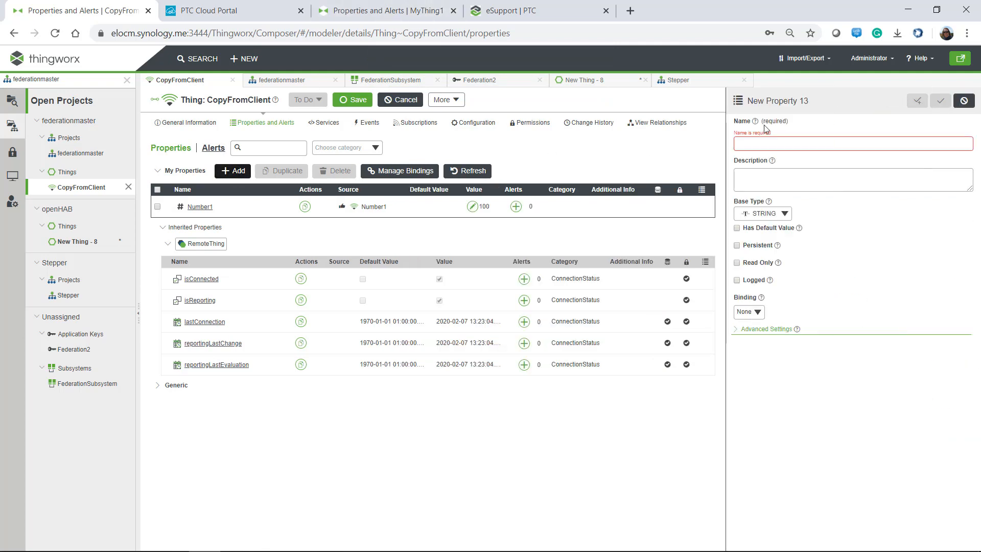
pyautogui.write('String1')
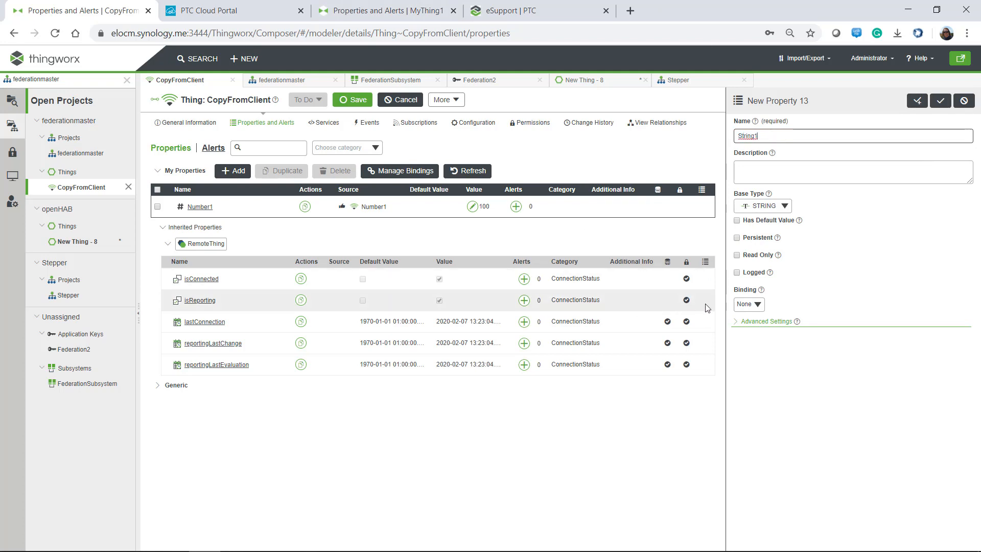
pyautogui.click(754, 304)
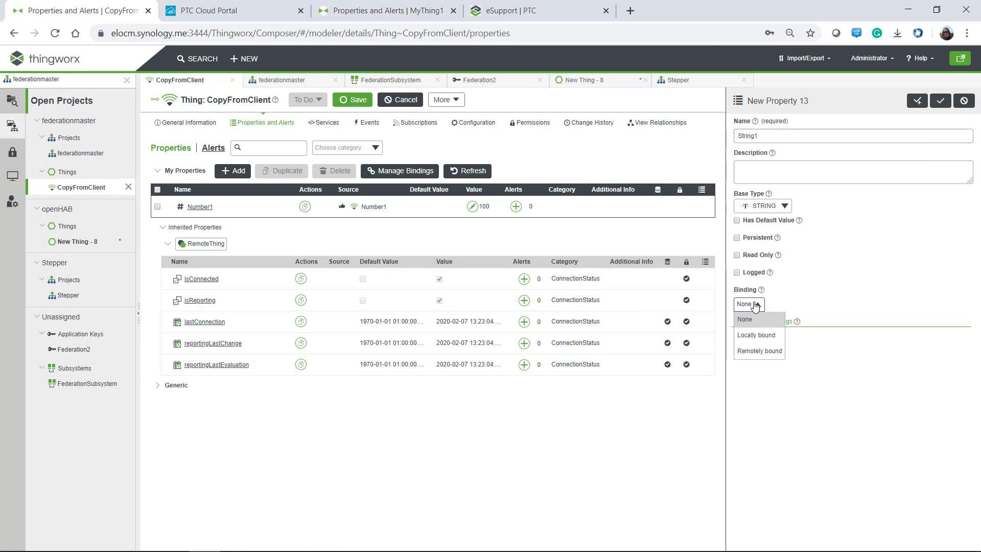
pyautogui.click(760, 351)
pyautogui.click(772, 336)
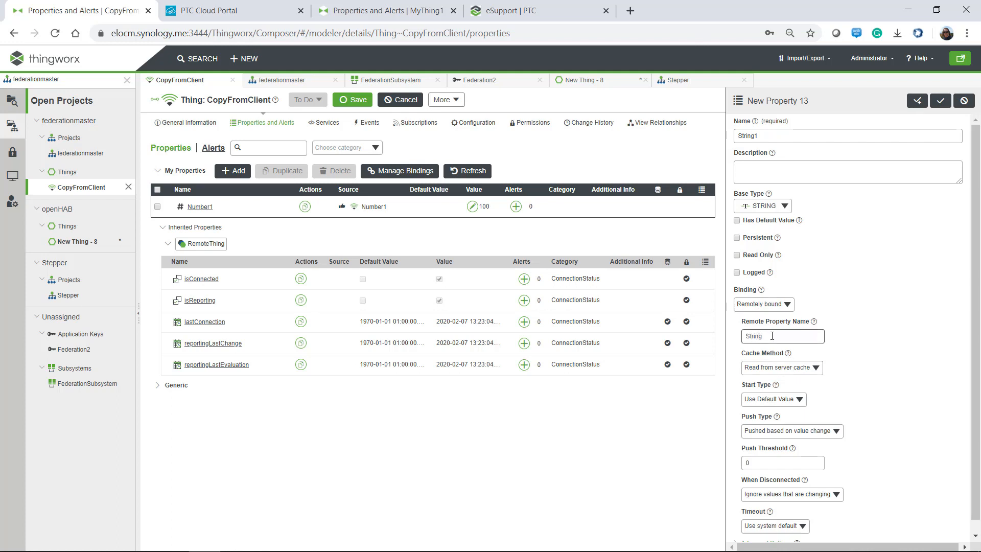
pyautogui.click(771, 400)
pyautogui.click(766, 430)
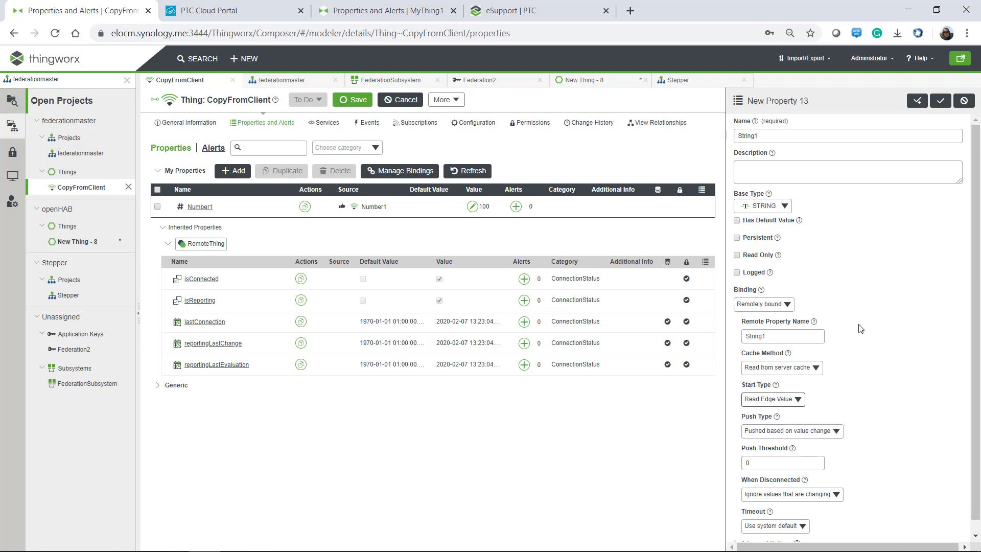
pyautogui.click(940, 101)
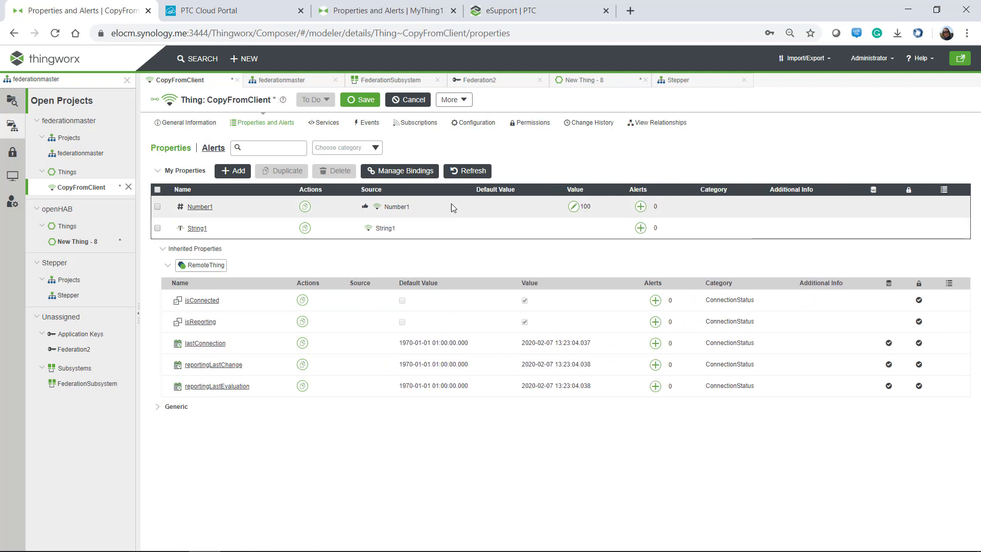
pyautogui.click(360, 99)
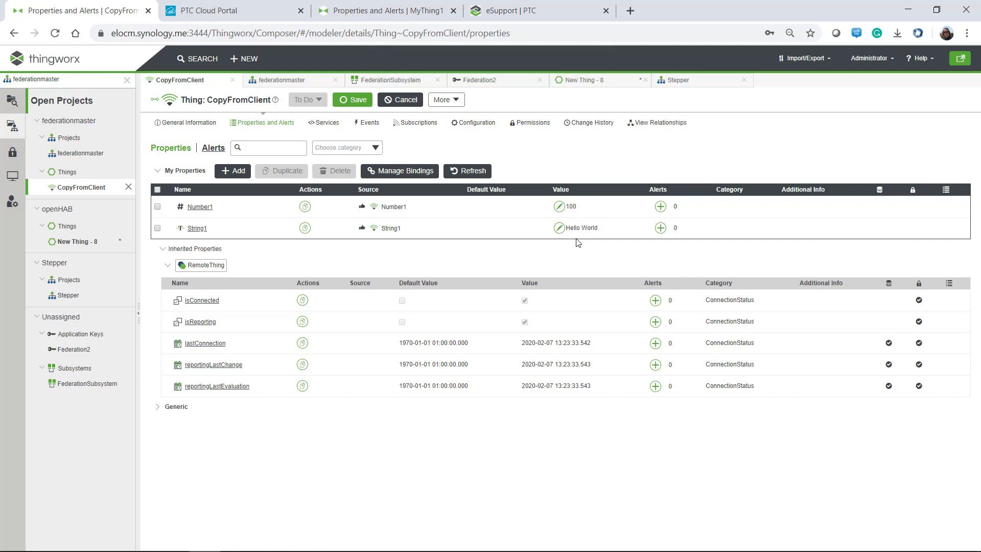
# Change MyThing1's String1 value to Hello World1.
pyautogui.click(383, 11)
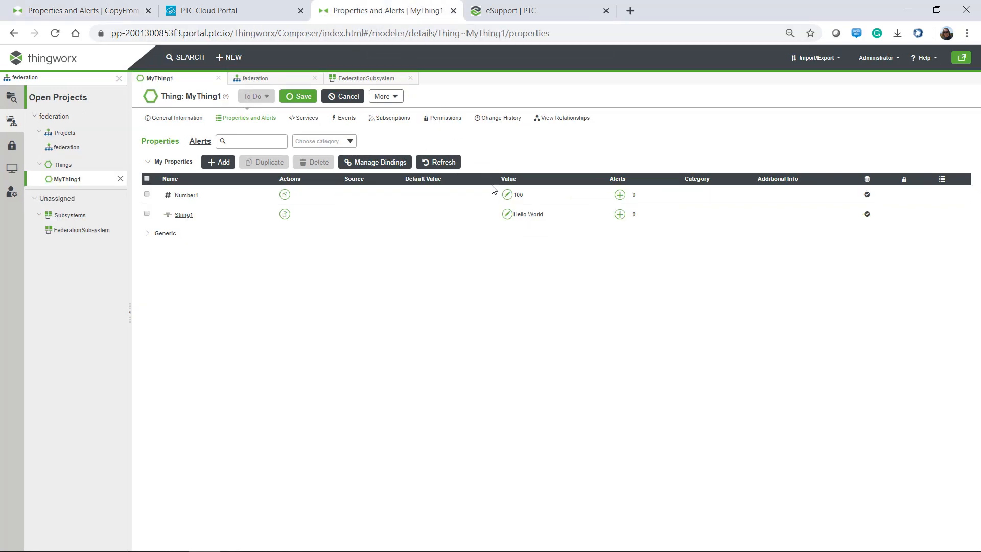
pyautogui.click(506, 214)
pyautogui.click(799, 133)
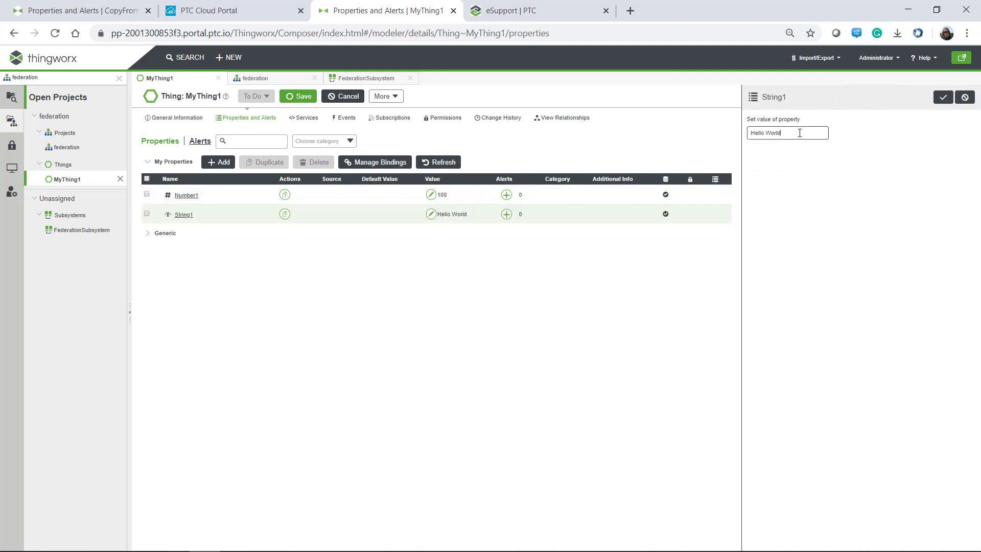
pyautogui.write('1')
pyautogui.click(944, 97)
pyautogui.click(89, 16)
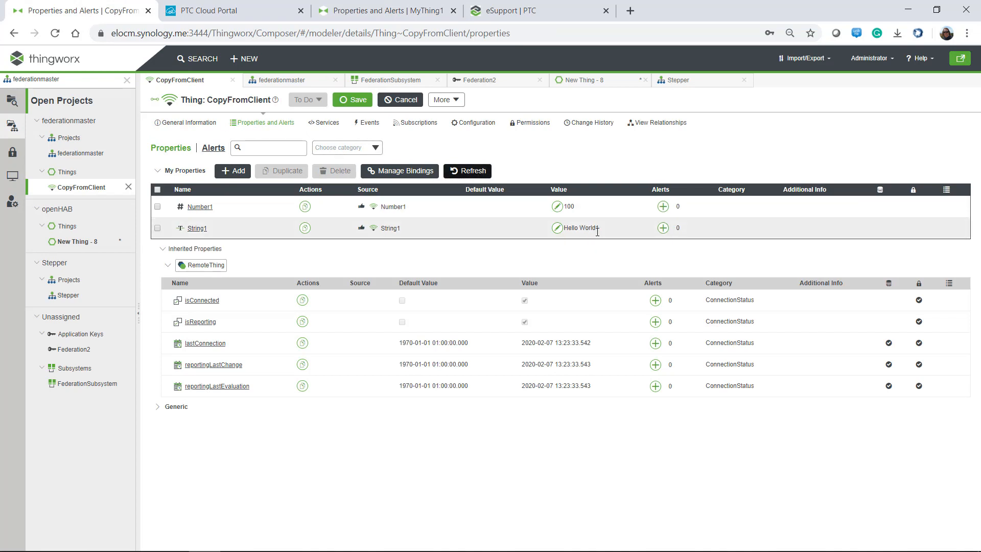
# Set CopyFromClient's Number1 to 10 and refresh MyThing1 to confirm it synced.
pyautogui.click(557, 207)
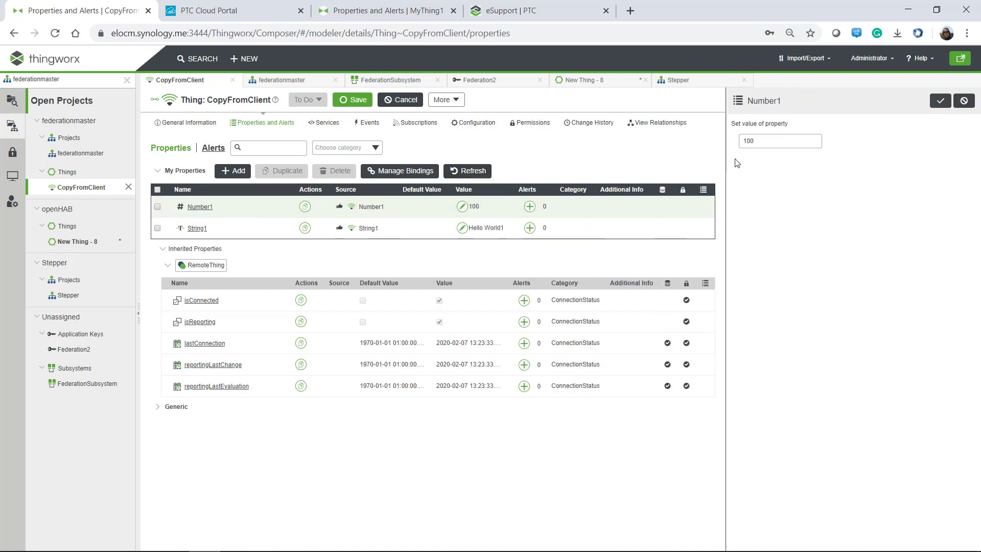
pyautogui.write('10')
pyautogui.click(941, 105)
pyautogui.click(398, 17)
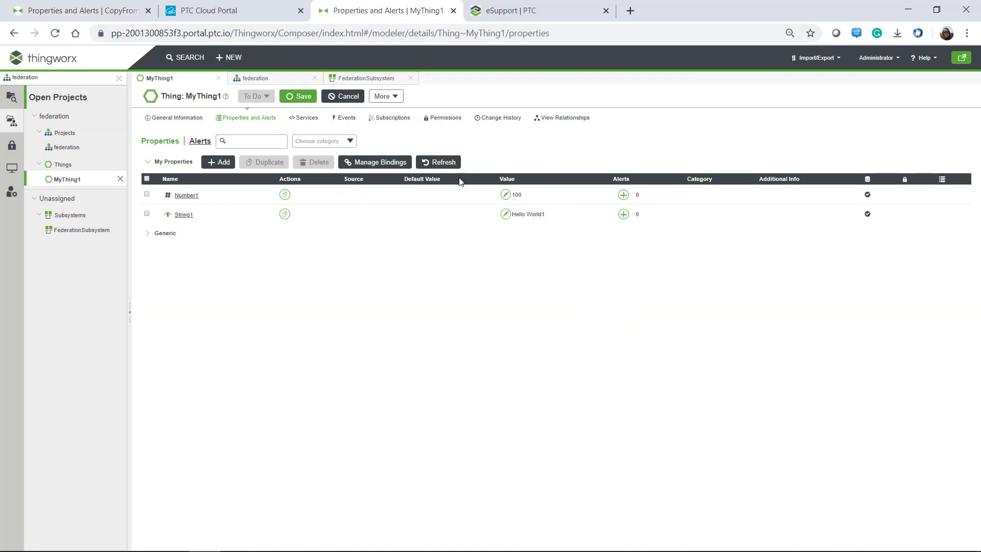
pyautogui.click(441, 162)
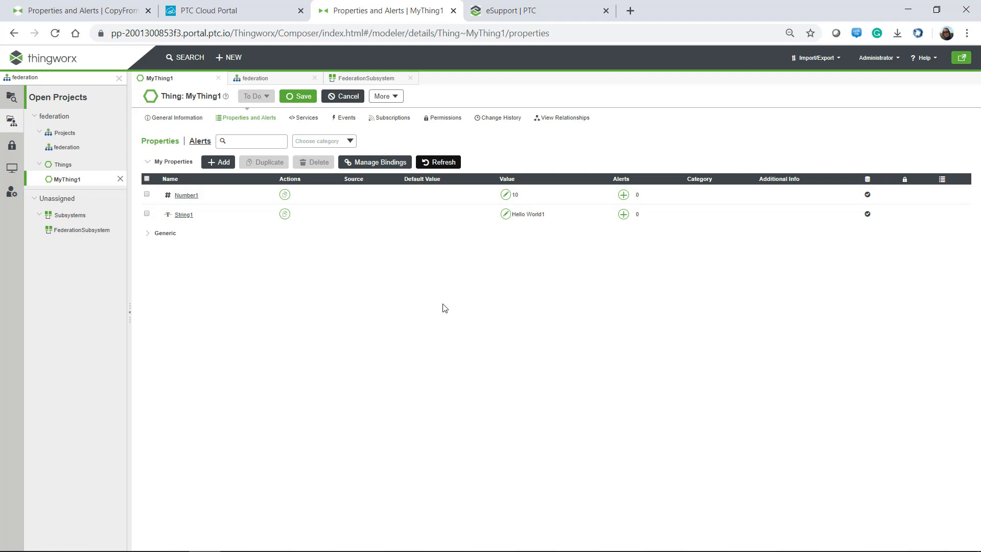
pyautogui.click(96, 12)
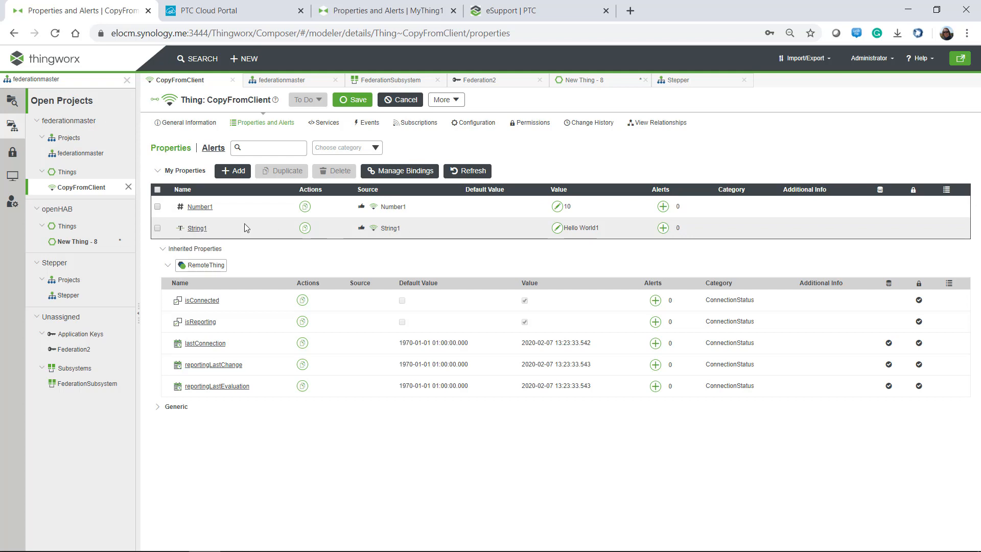
# Add NUMBER property MyValue bound remotely to Number1, starting from the edge value, and save.
pyautogui.click(237, 172)
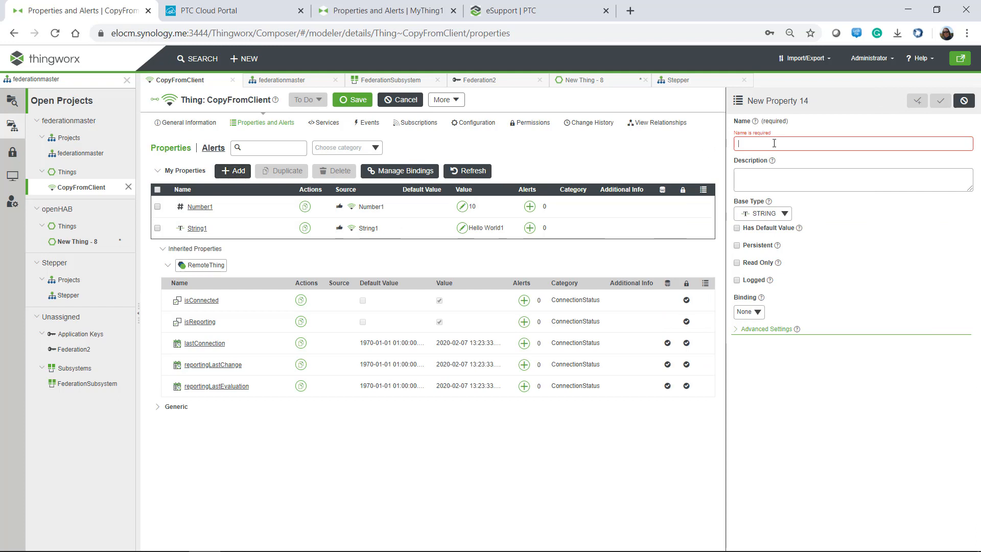
pyautogui.write('MyValue')
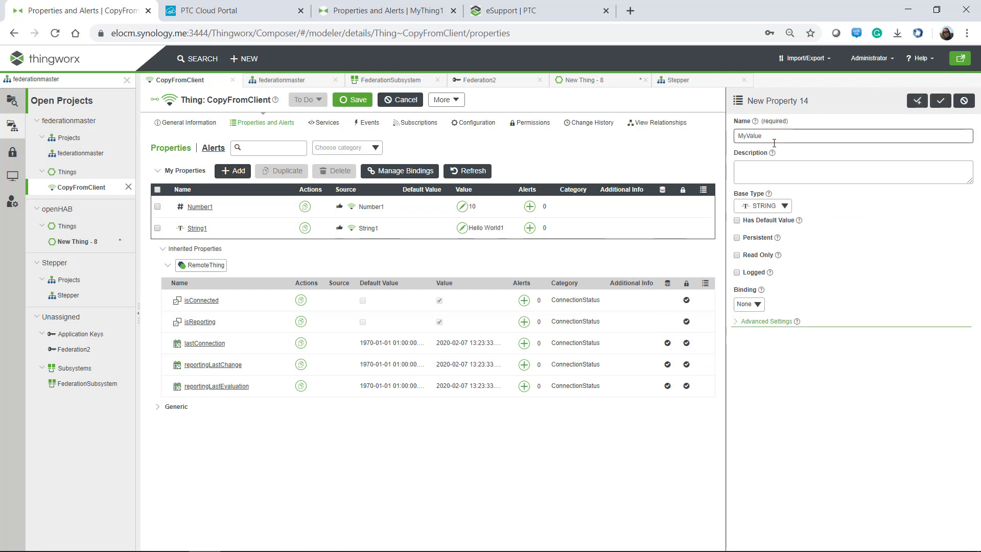
pyautogui.click(765, 205)
pyautogui.write('n')
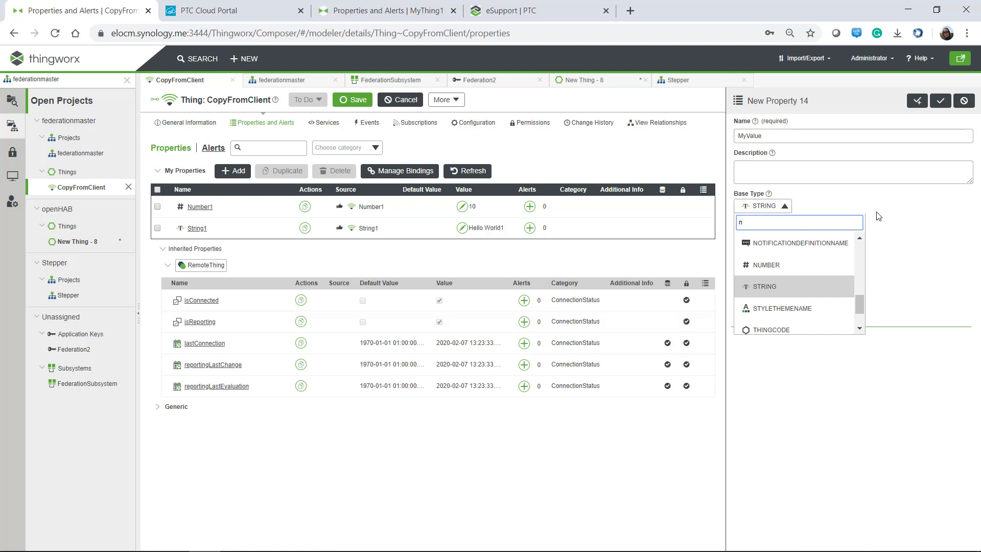
pyautogui.click(757, 267)
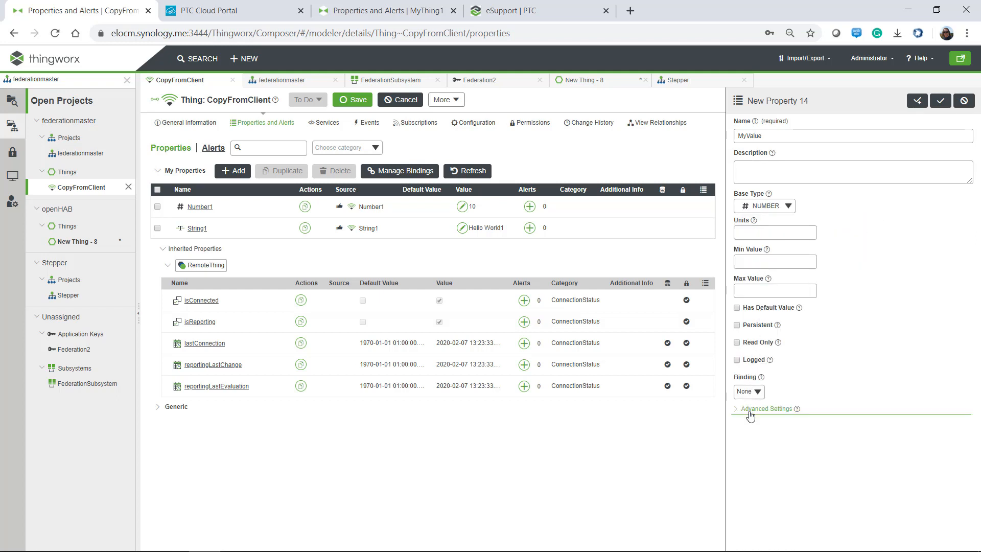
pyautogui.click(749, 391)
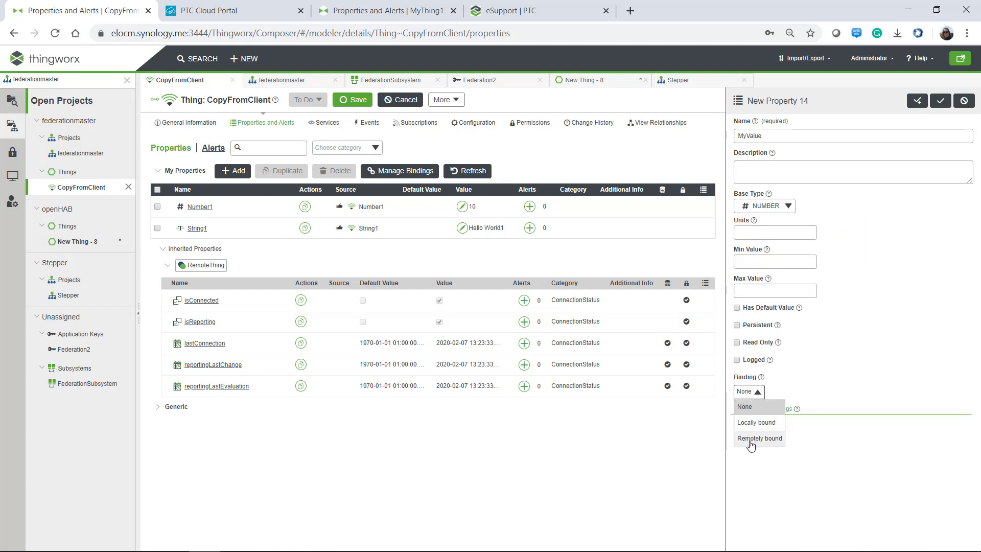
pyautogui.click(757, 439)
pyautogui.click(754, 424)
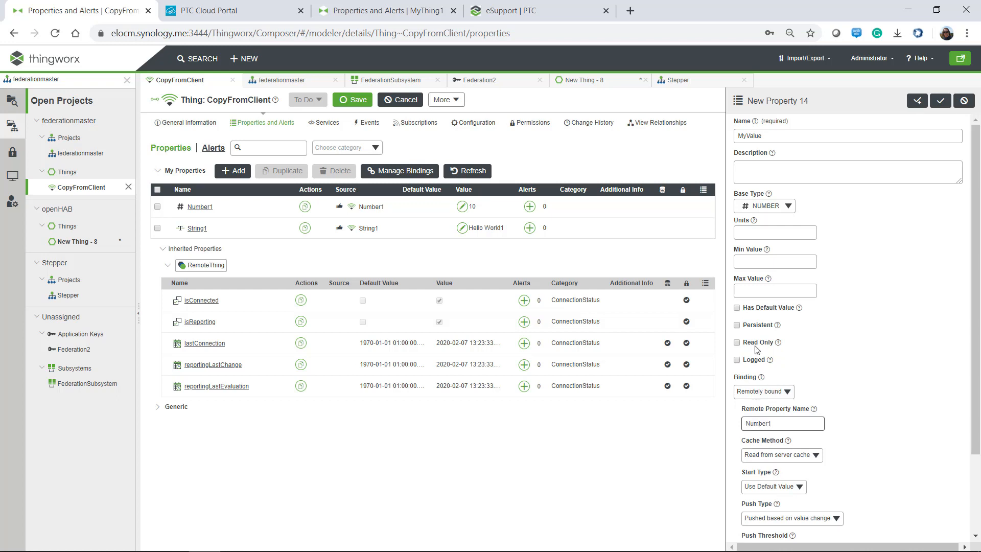
pyautogui.click(761, 490)
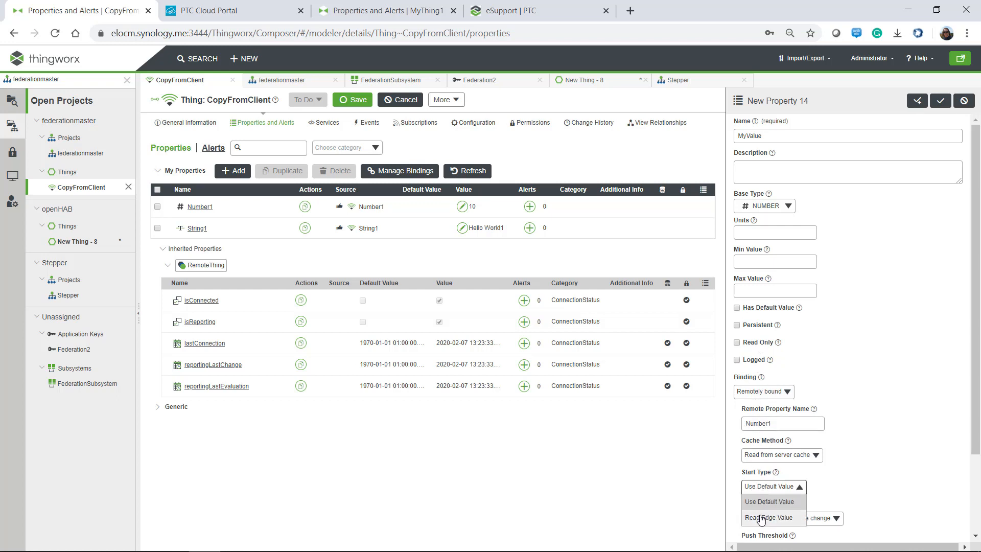
pyautogui.click(761, 518)
pyautogui.click(940, 101)
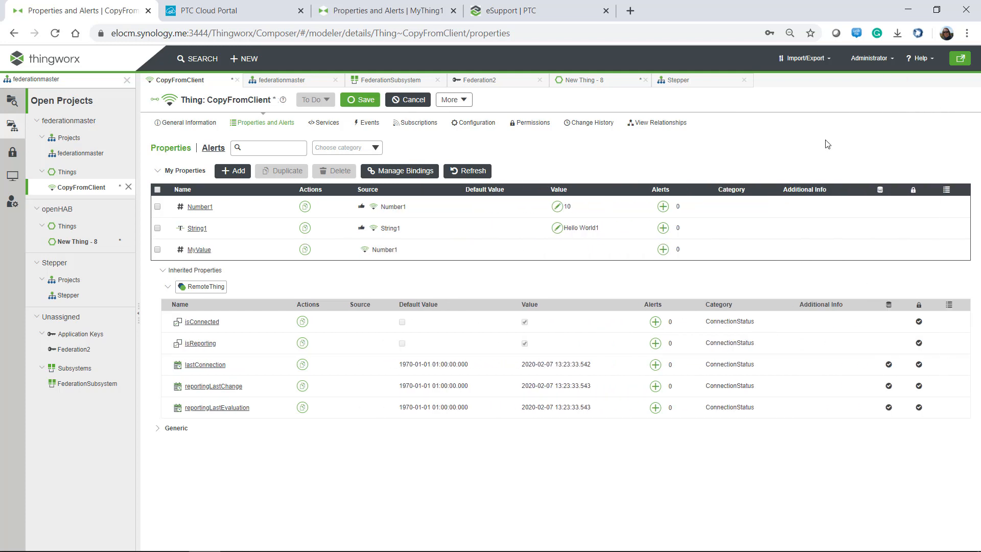
pyautogui.click(350, 105)
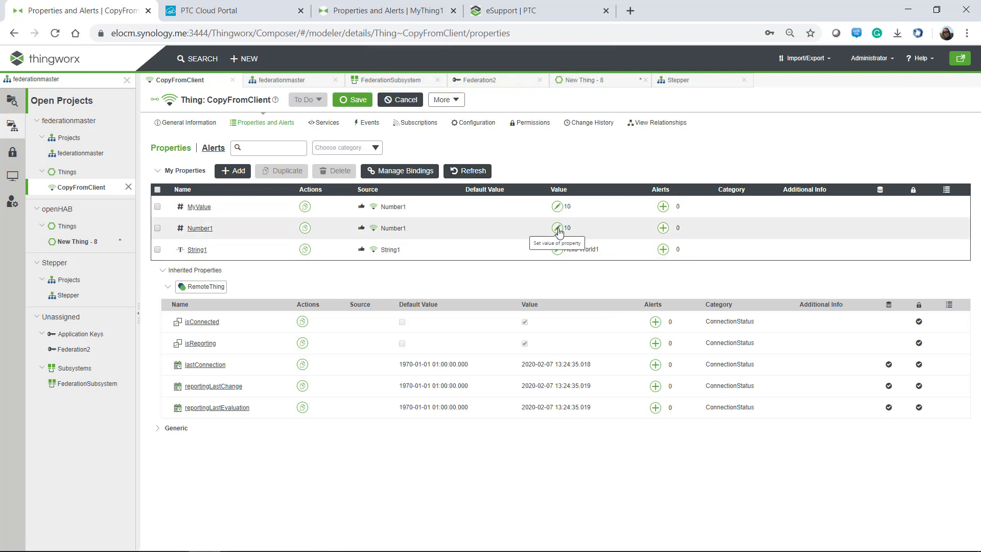
# Change MyThing1's Number1 to 100, then refresh CopyFromClient to see Number1 at 100.
pyautogui.click(380, 11)
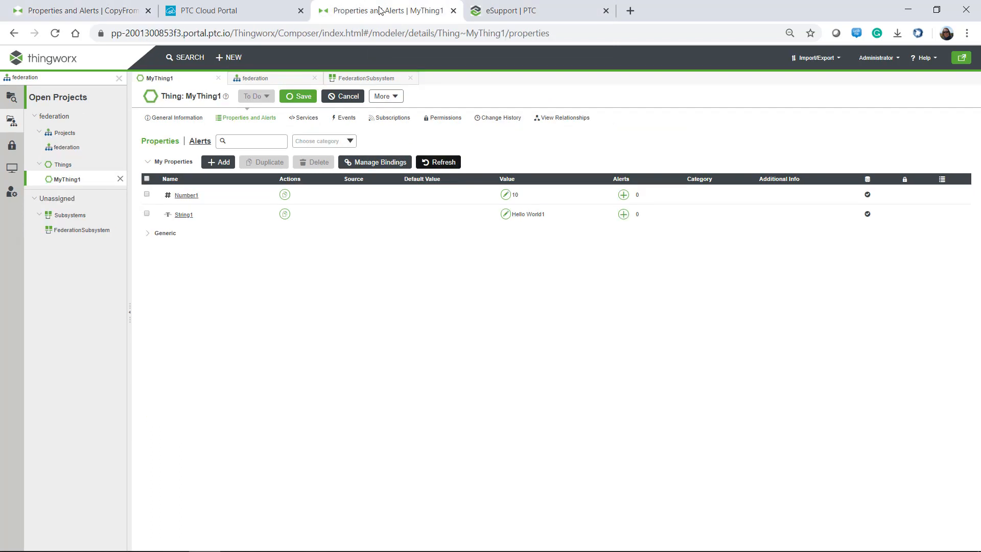
pyautogui.click(505, 195)
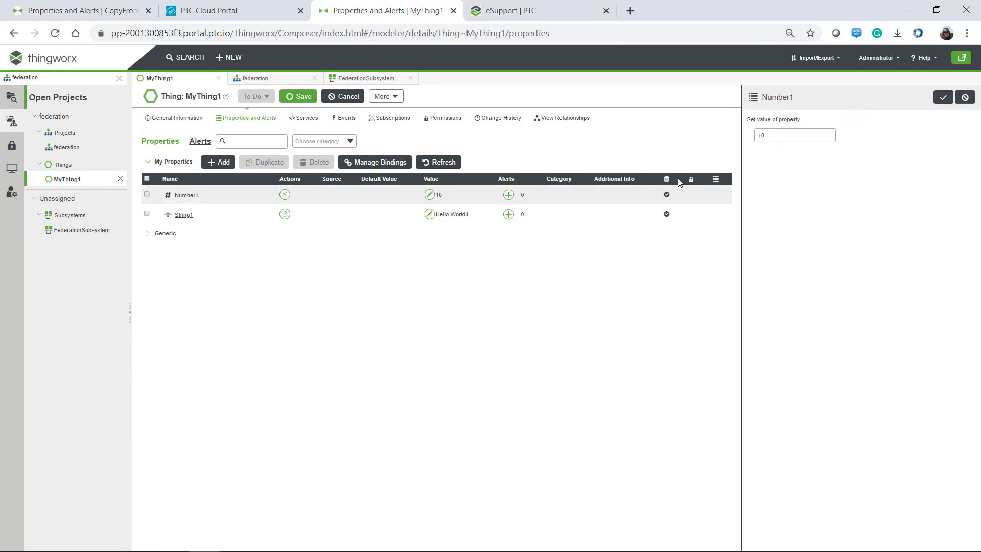
pyautogui.click(792, 137)
pyautogui.click(940, 98)
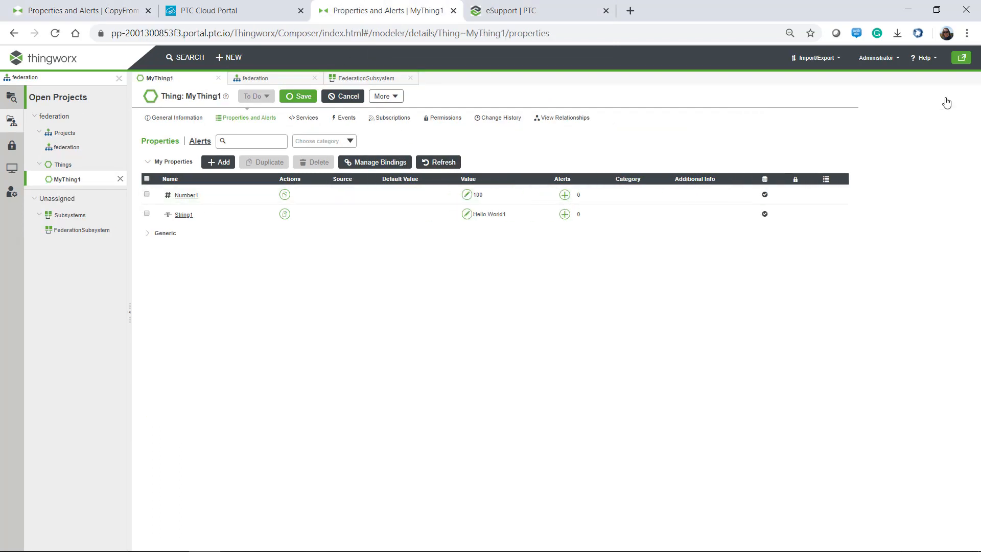
pyautogui.click(81, 10)
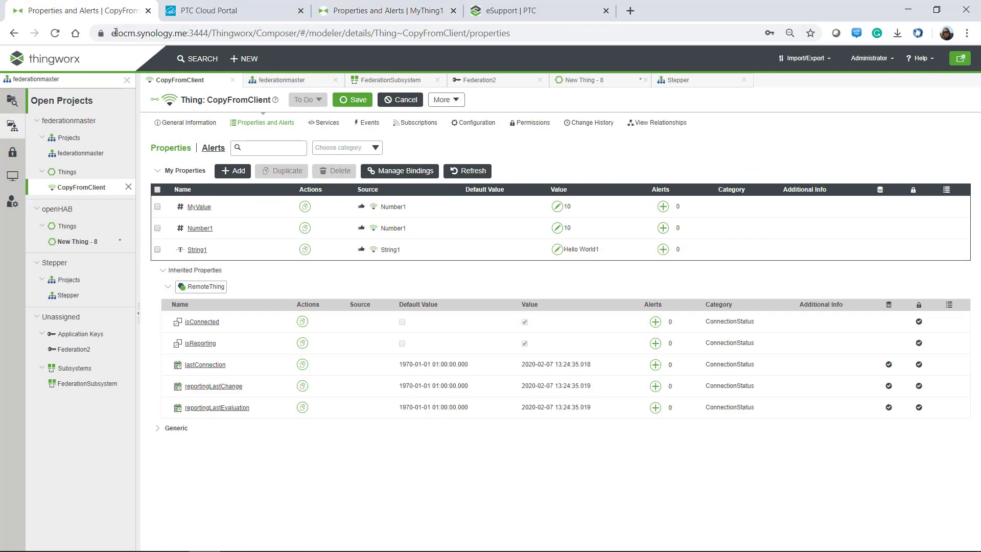
pyautogui.click(472, 172)
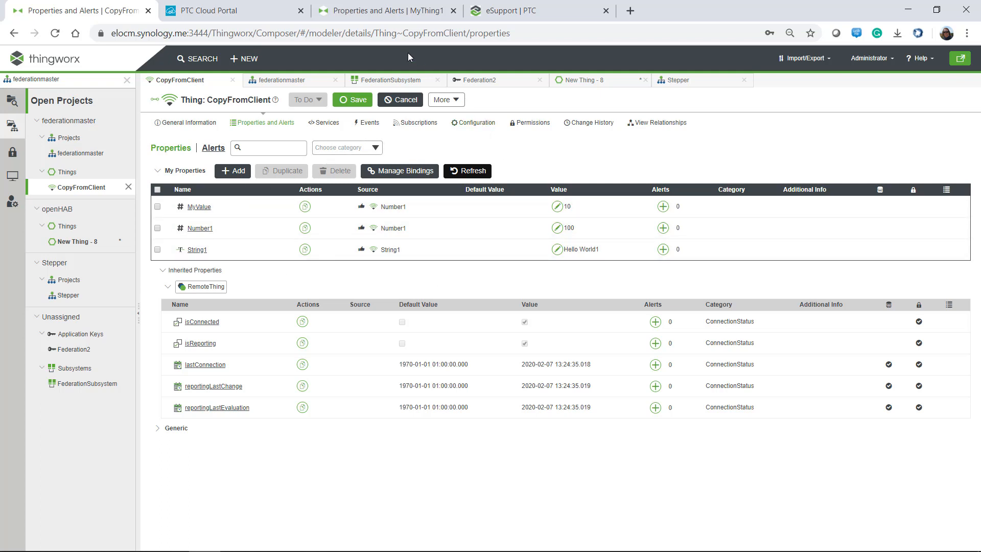
# Show MyThing1's properties on the cloud server, with Number1 at 100 and String1 at Hello World1.
pyautogui.click(363, 12)
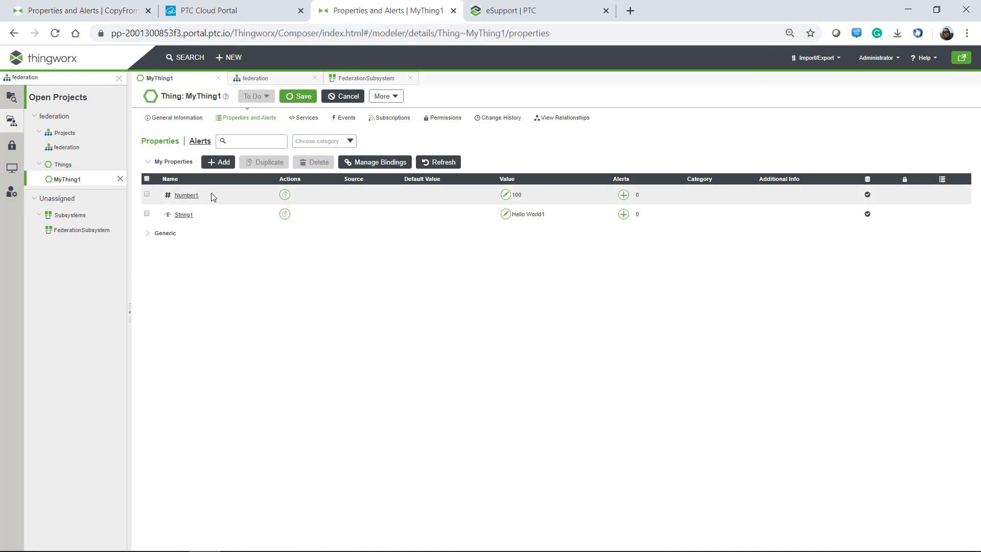
# Create Number2 as a persistent NUMBER property on MyThing1 and save the Thing.
pyautogui.click(218, 162)
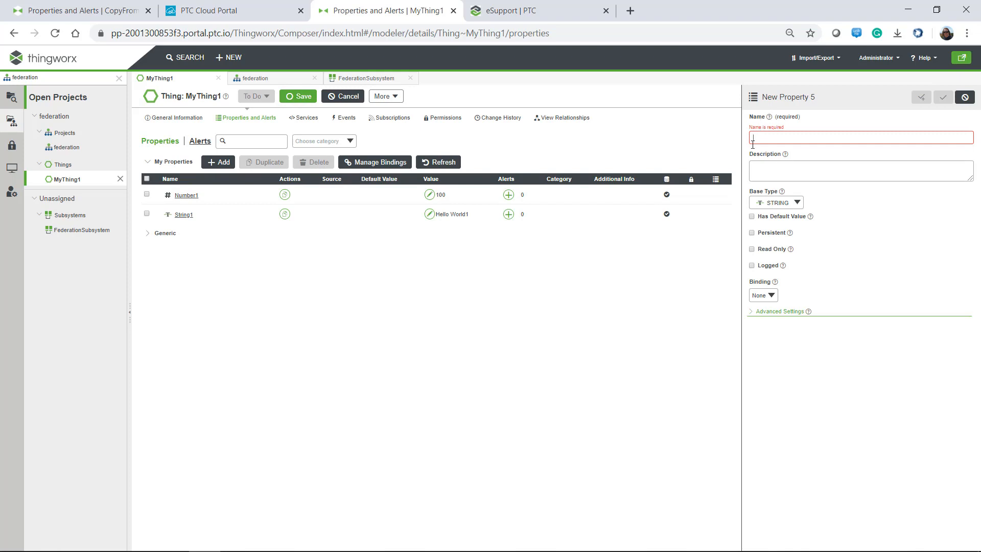
pyautogui.write('Number2')
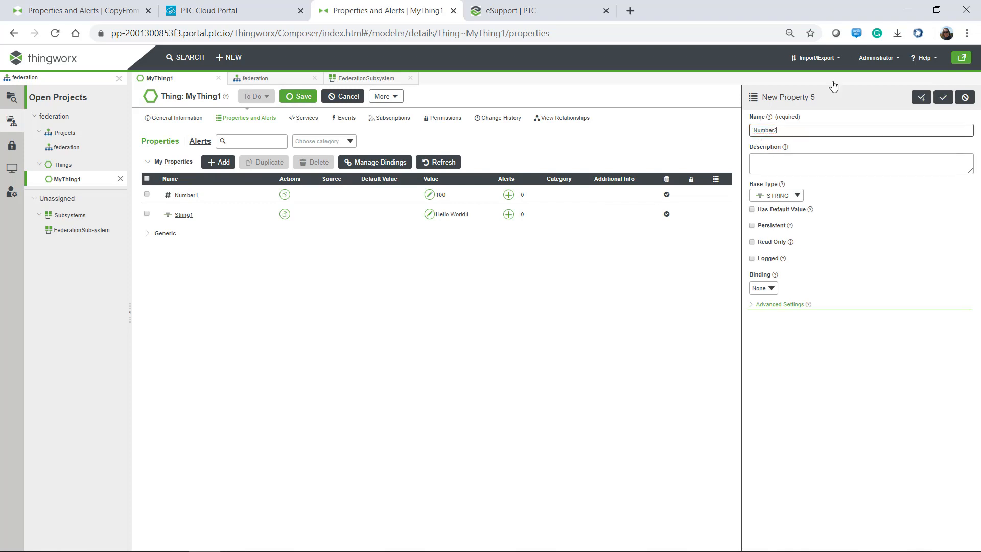
pyautogui.click(779, 199)
pyautogui.scroll(2, 794, 258)
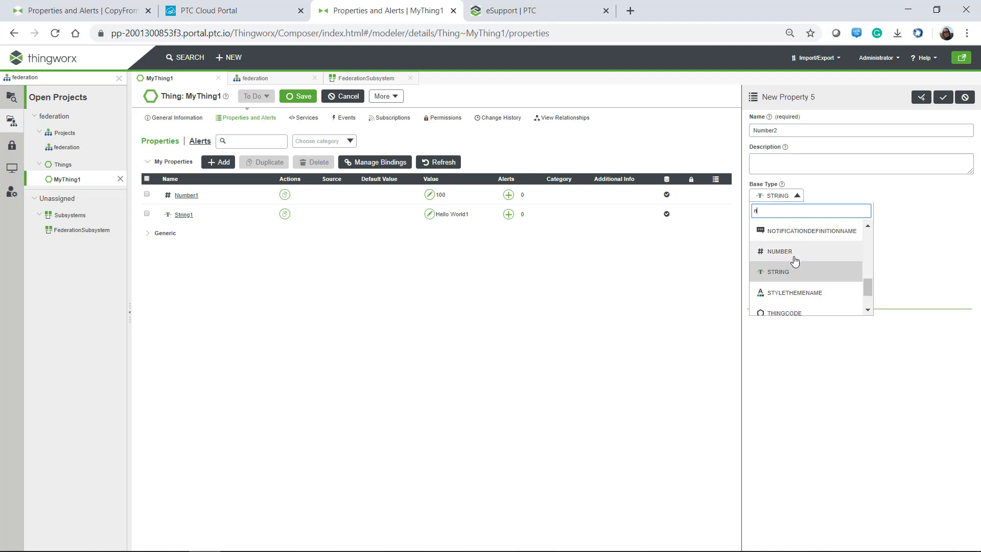
pyautogui.click(789, 256)
pyautogui.click(943, 100)
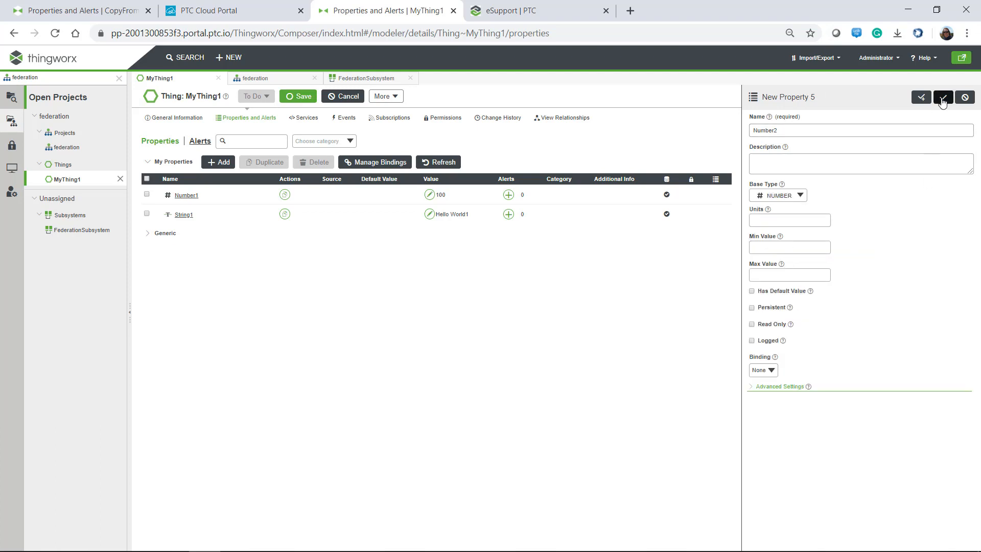
pyautogui.click(752, 308)
pyautogui.click(946, 100)
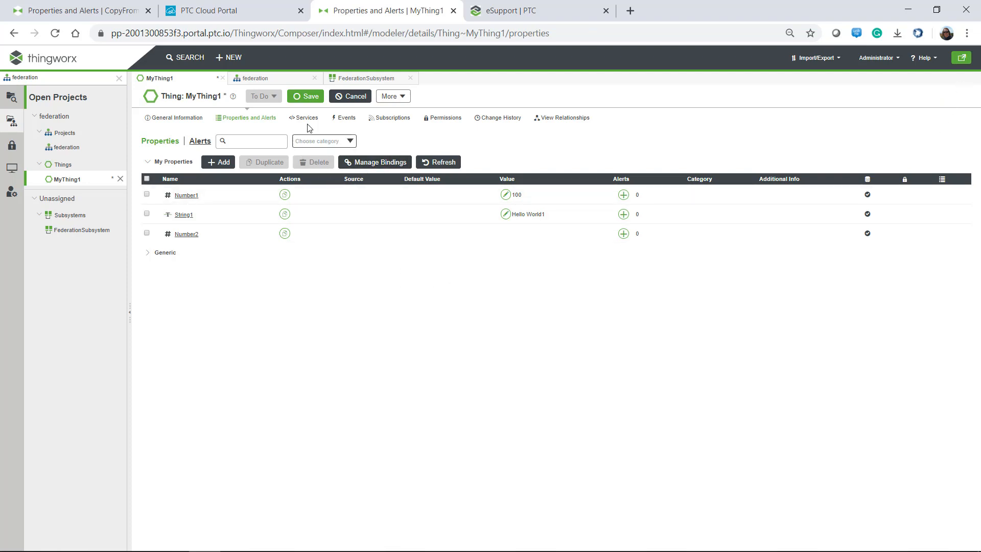
pyautogui.click(304, 97)
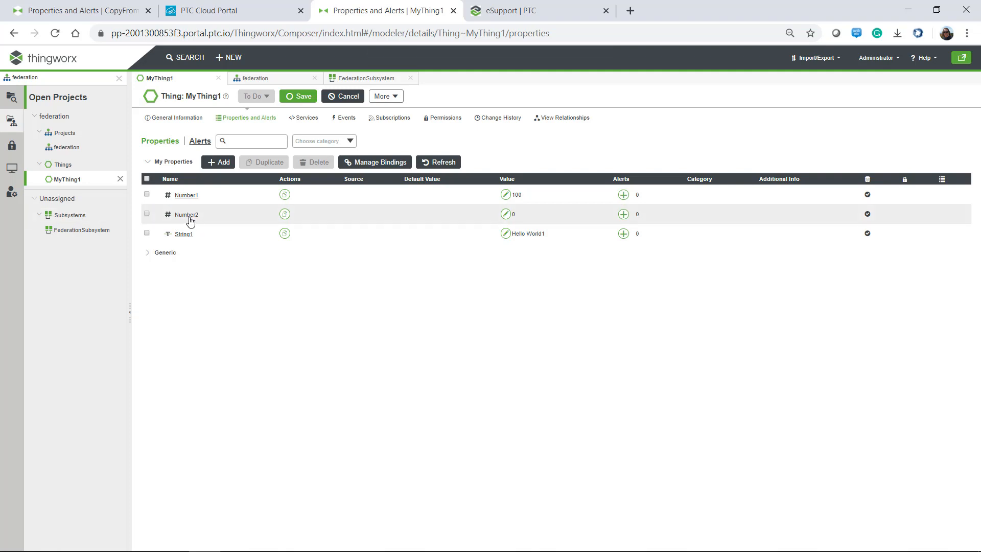
# Start a new MyThing1 service named AddNumbers with a NUMBER input val1.
pyautogui.click(306, 122)
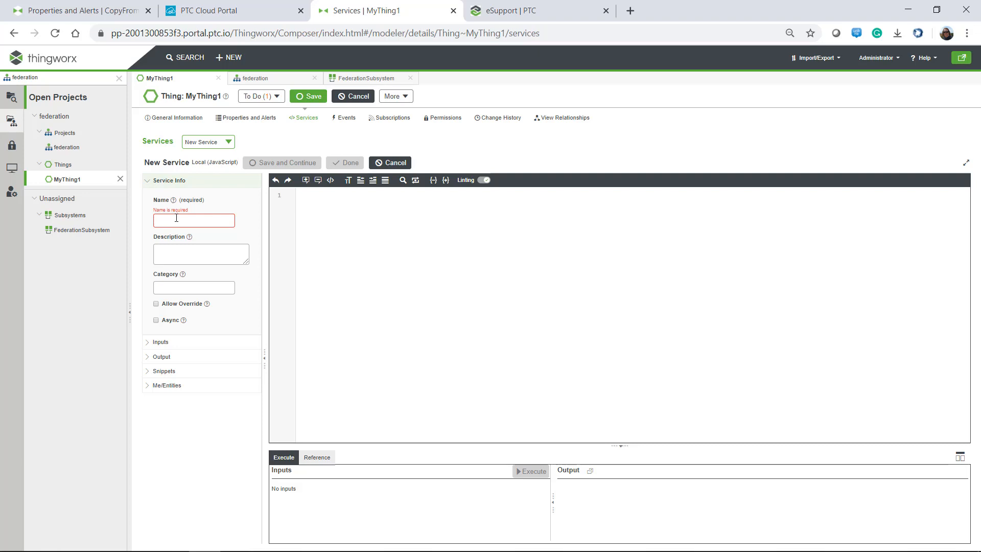
pyautogui.write('AddNumbers')
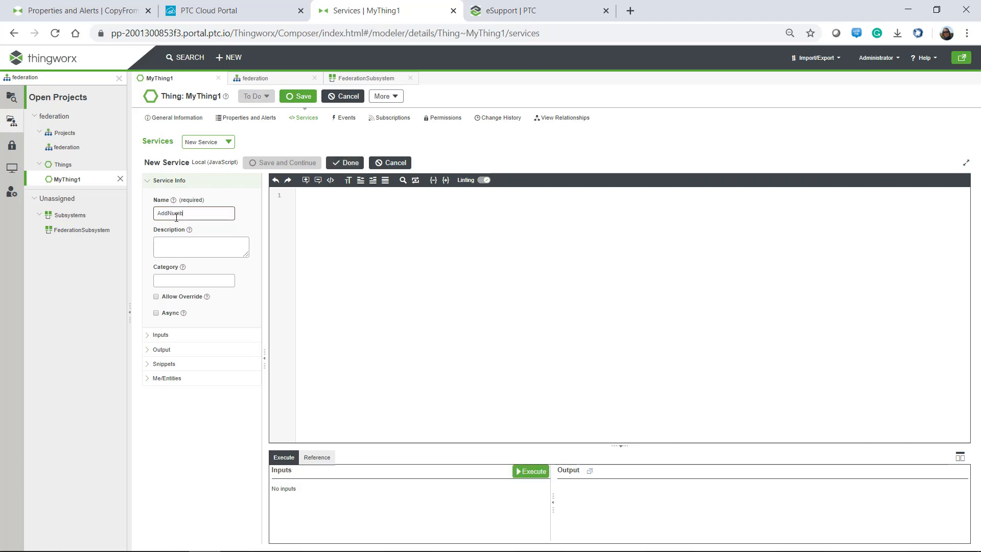
pyautogui.click(145, 336)
pyautogui.click(165, 211)
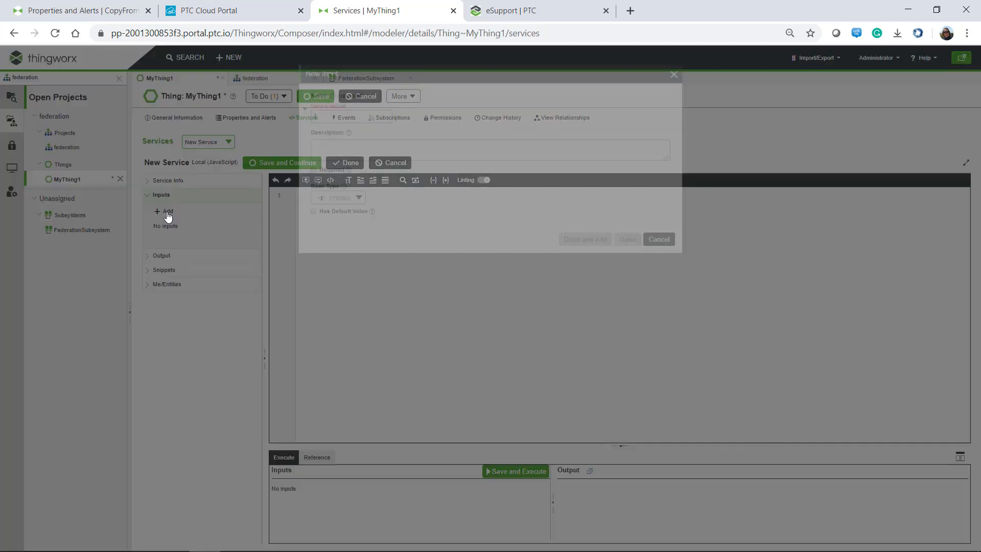
pyautogui.write('v')
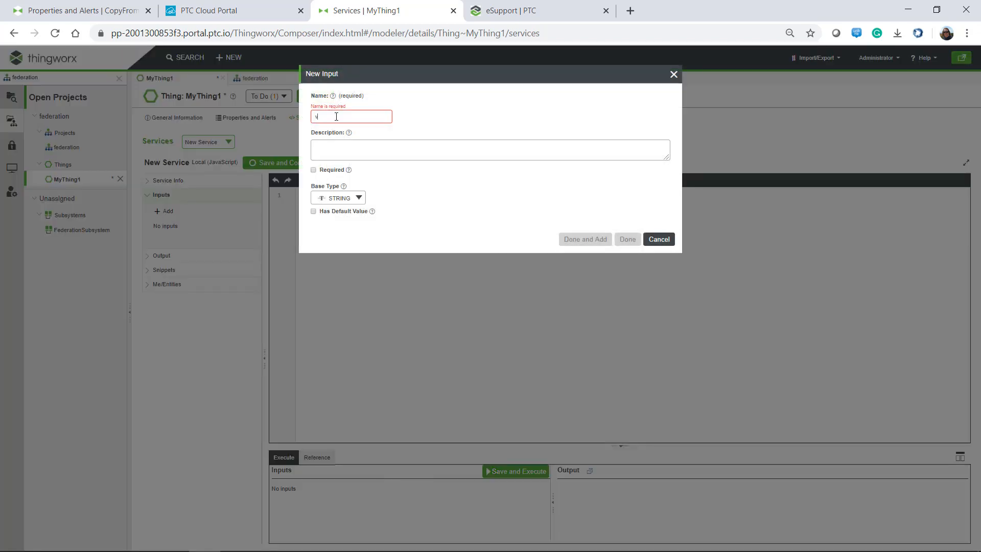
pyautogui.write('al1')
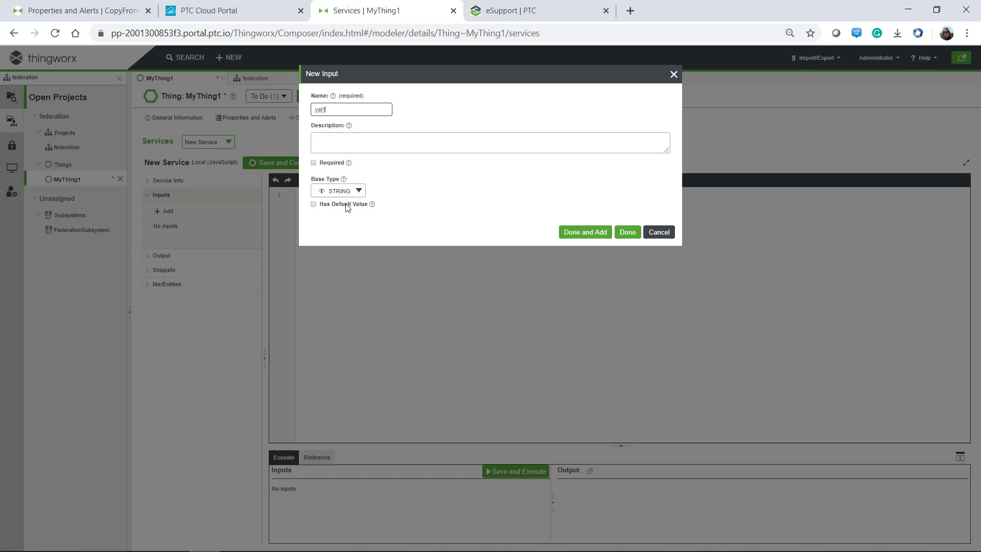
pyautogui.click(338, 190)
pyautogui.write('n')
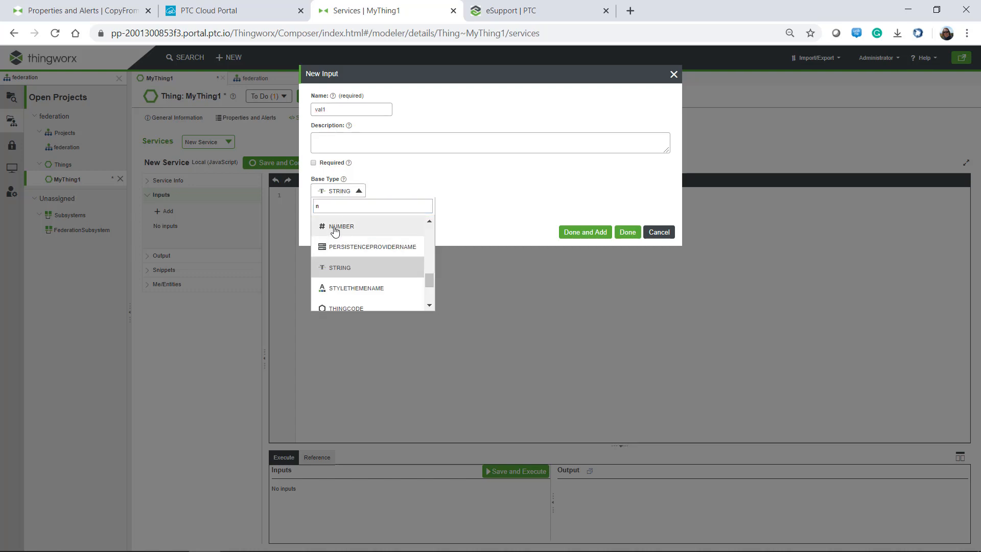
pyautogui.click(333, 227)
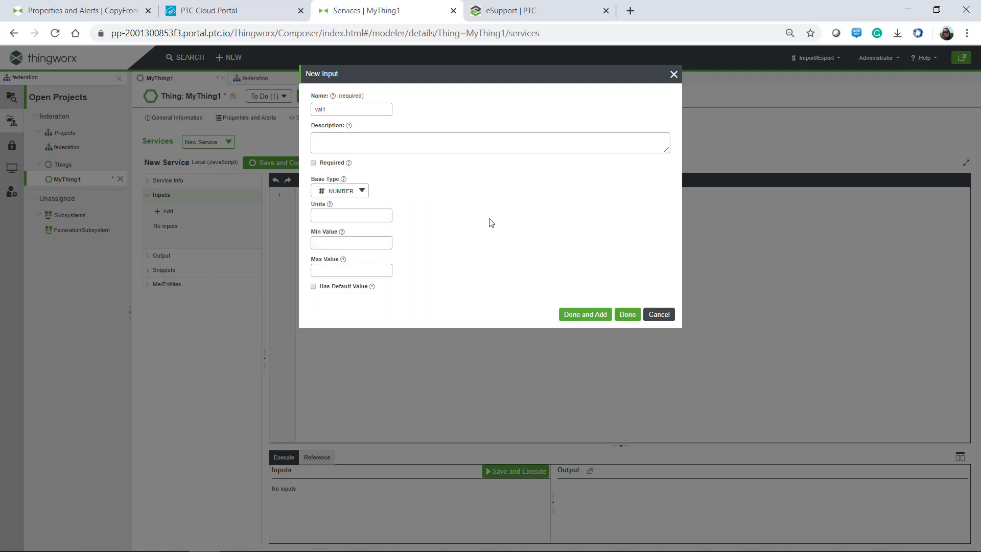
pyautogui.click(587, 314)
# Add a second NUMBER input, val2, to the AddNumbers service.
pyautogui.write('v')
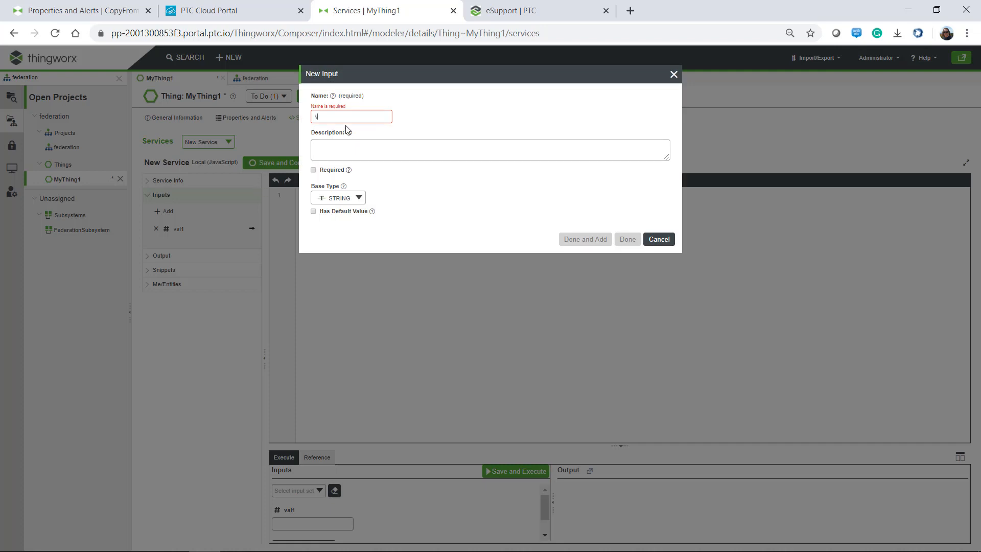
pyautogui.write('al2')
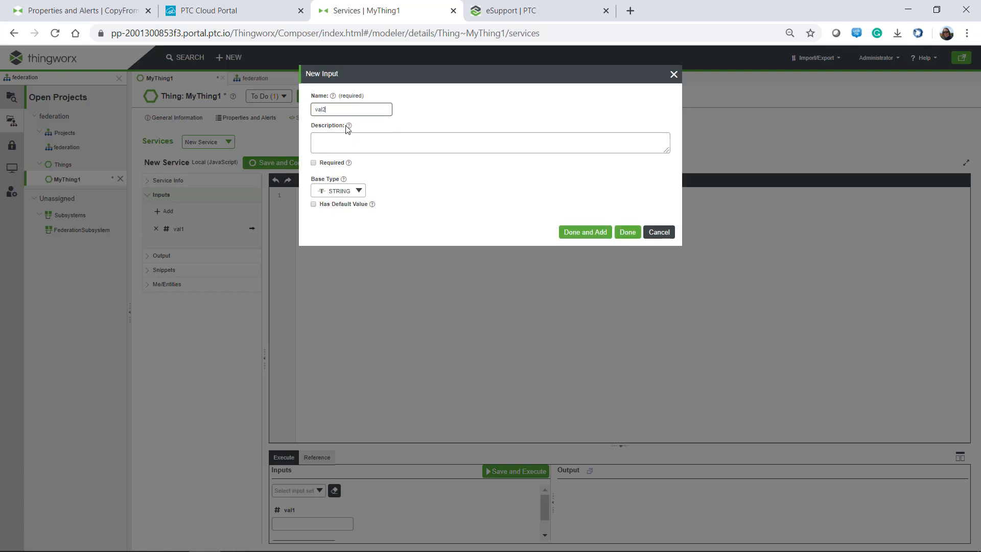
pyautogui.click(339, 194)
pyautogui.write('n')
pyautogui.click(340, 226)
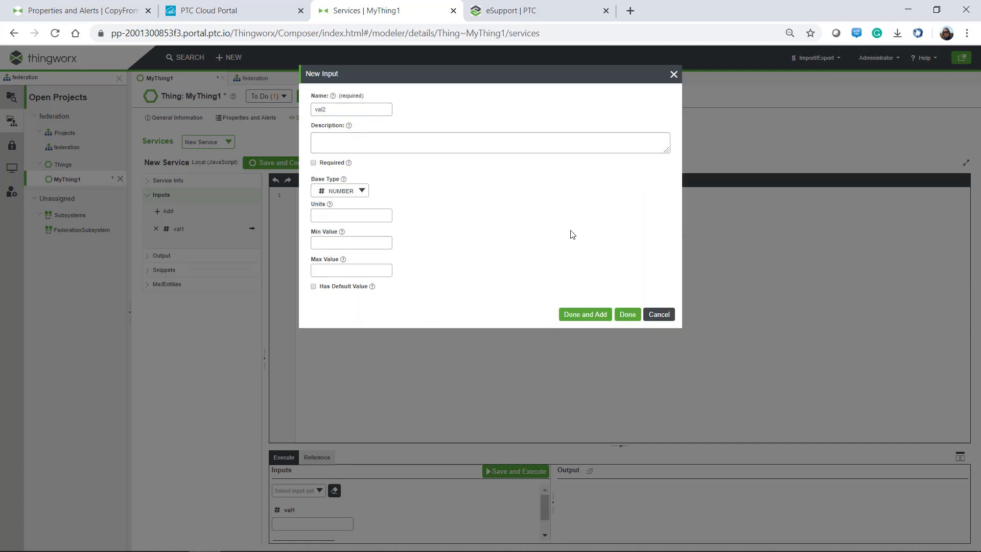
pyautogui.click(624, 315)
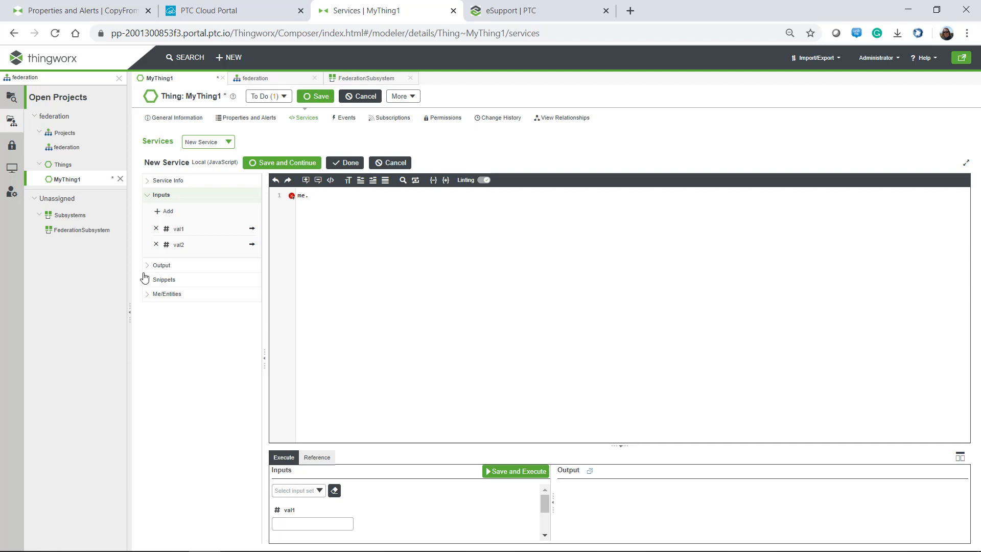
# Write the script me.Number2 = val1+val2; and save the AddNumbers service.
pyautogui.click(270, 170)
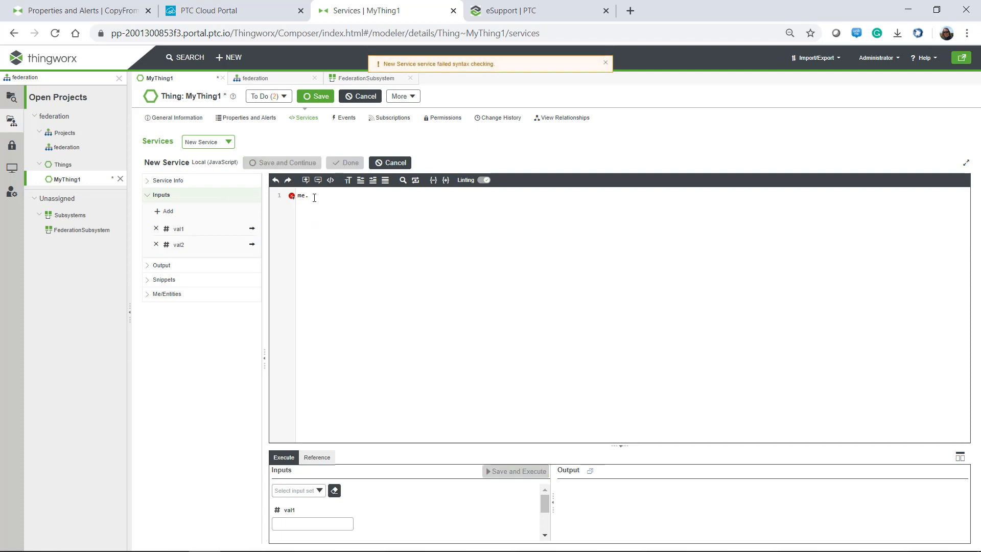
pyautogui.moveTo(314, 197); pyautogui.dragTo(294, 200)
pyautogui.click(313, 197)
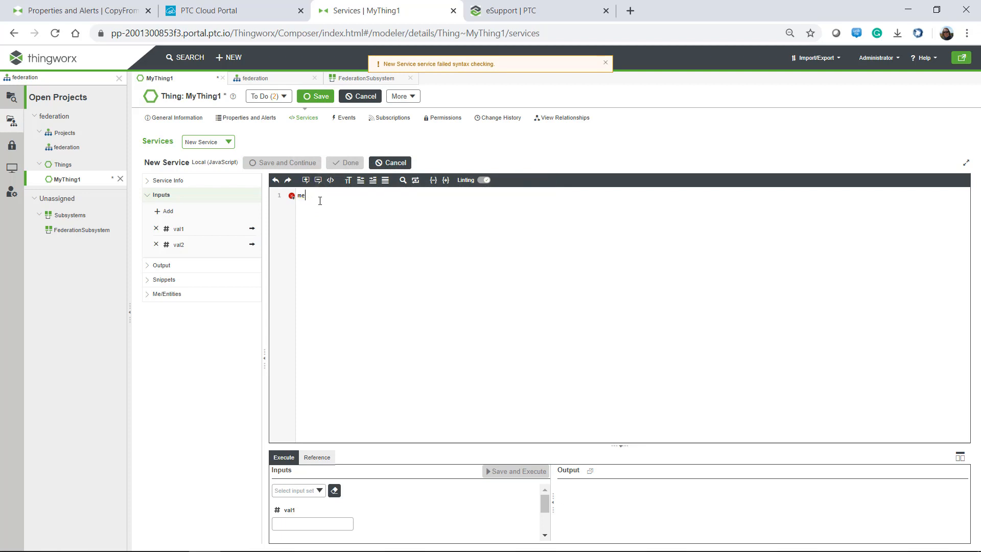
pyautogui.hotkey('ctrl', 'space')
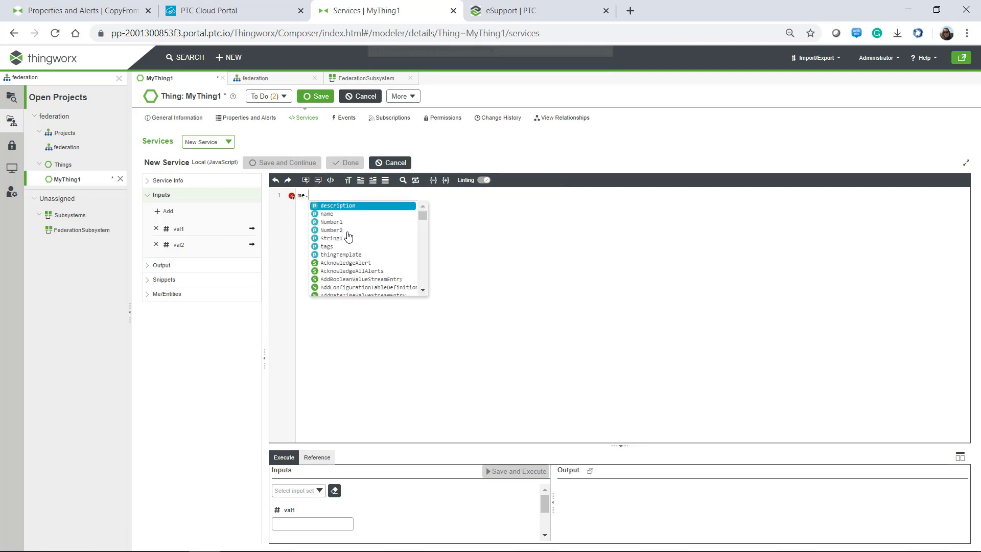
pyautogui.click(331, 231)
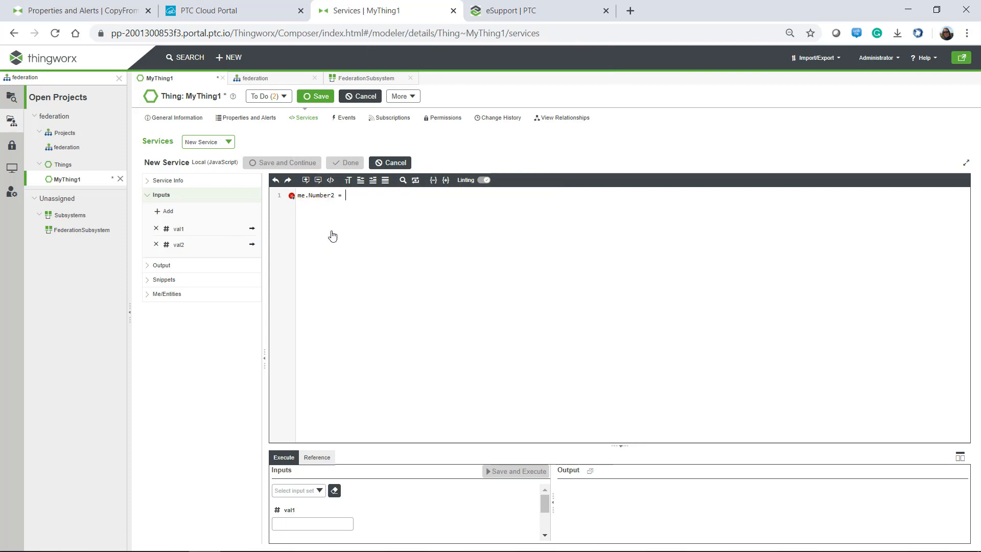
pyautogui.click(252, 229)
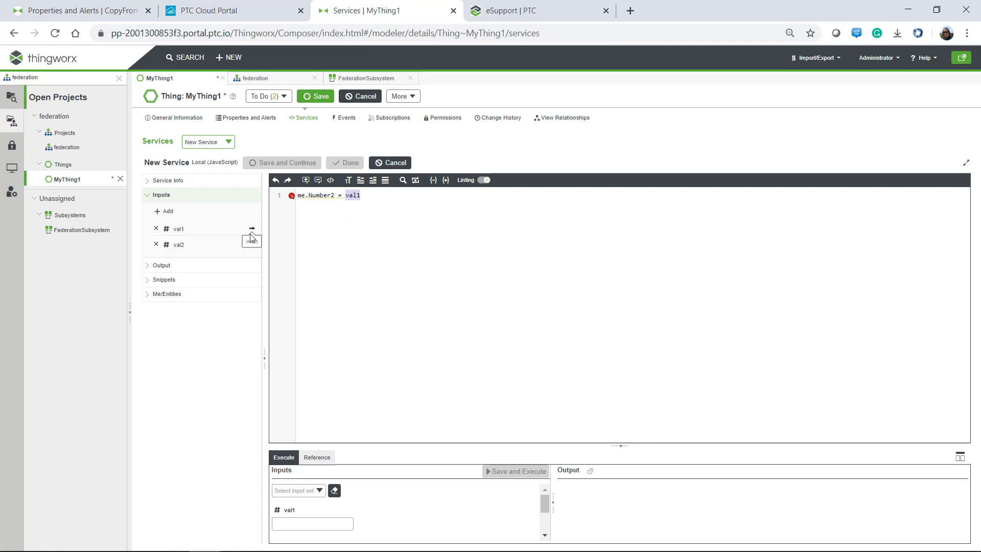
pyautogui.write('+')
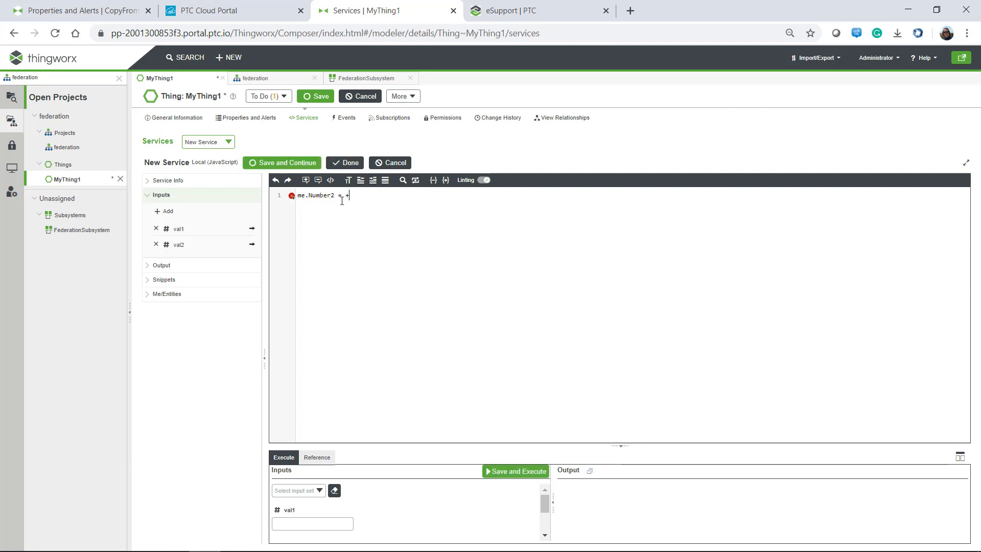
pyautogui.click(252, 229)
pyautogui.click(252, 244)
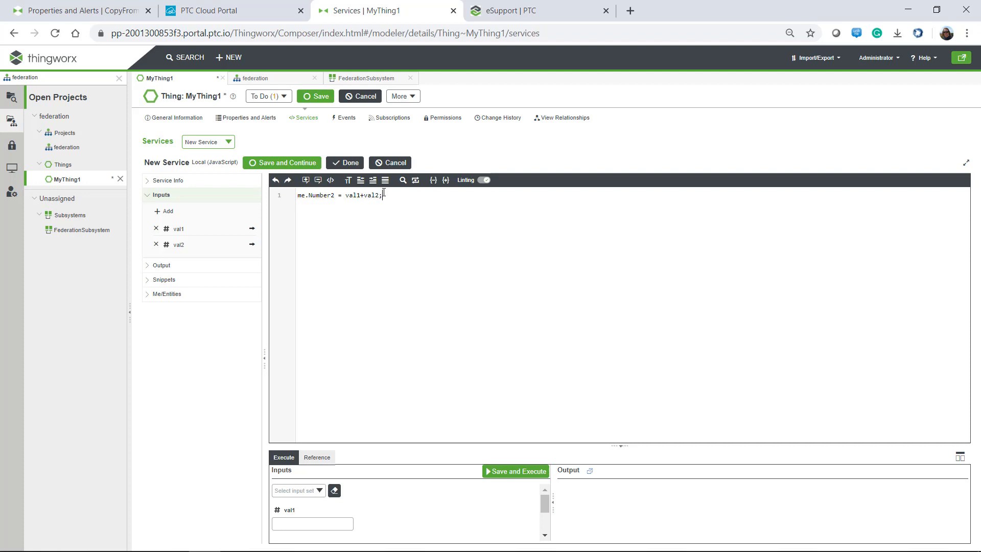
pyautogui.click(283, 164)
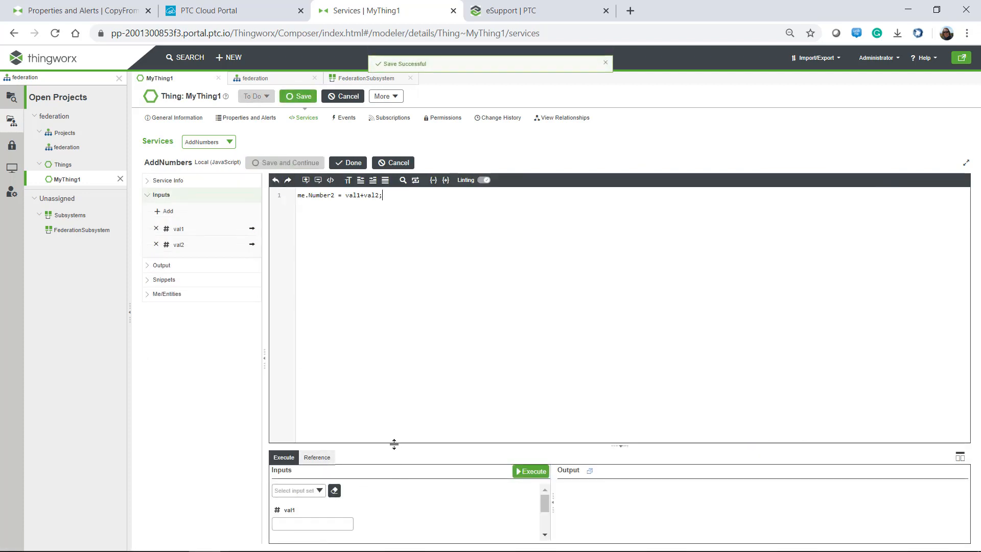
# Execute AddNumbers with val1 100 and val2 50, then confirm Number2 reads 150.
pyautogui.moveTo(394, 444); pyautogui.dragTo(393, 264)
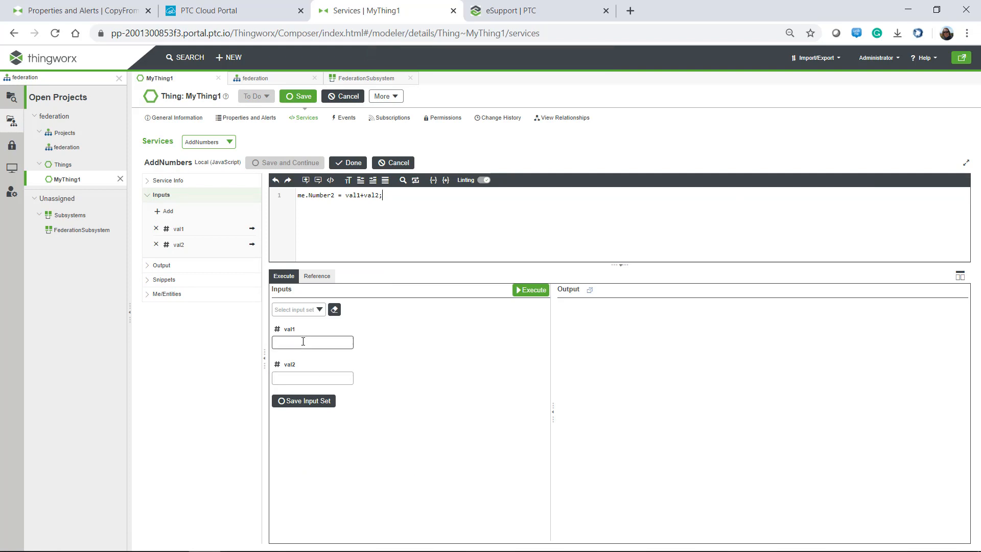
pyautogui.write('100')
pyautogui.click(307, 378)
pyautogui.write('50')
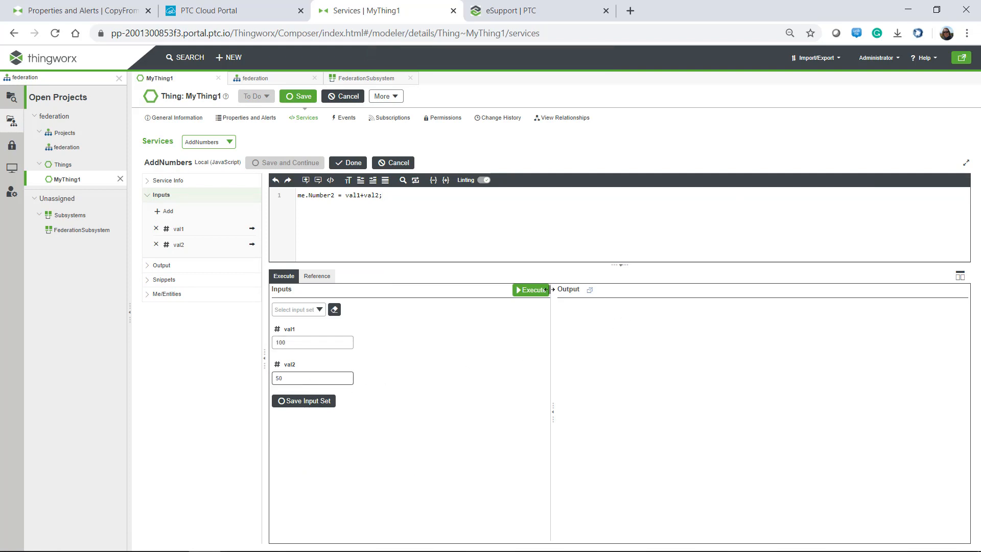
pyautogui.click(530, 291)
pyautogui.click(231, 119)
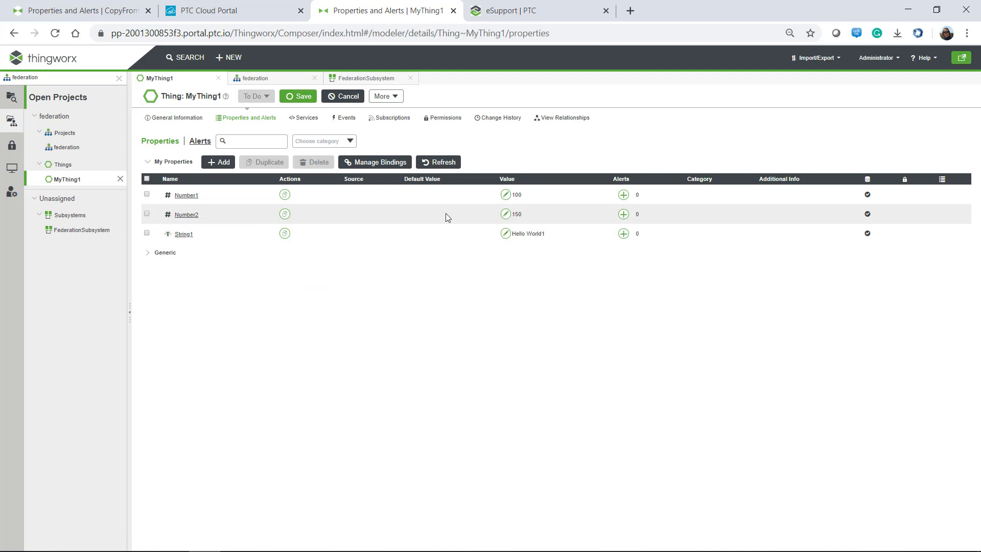
# On CopyFromClient, delete the MyValue property and confirm the removal.
pyautogui.click(84, 16)
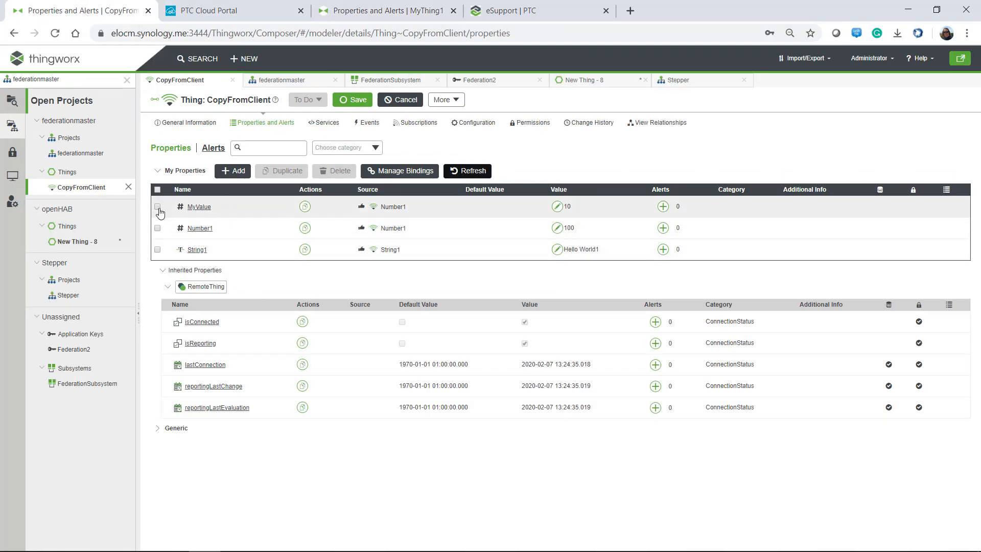
pyautogui.click(205, 213)
pyautogui.click(338, 173)
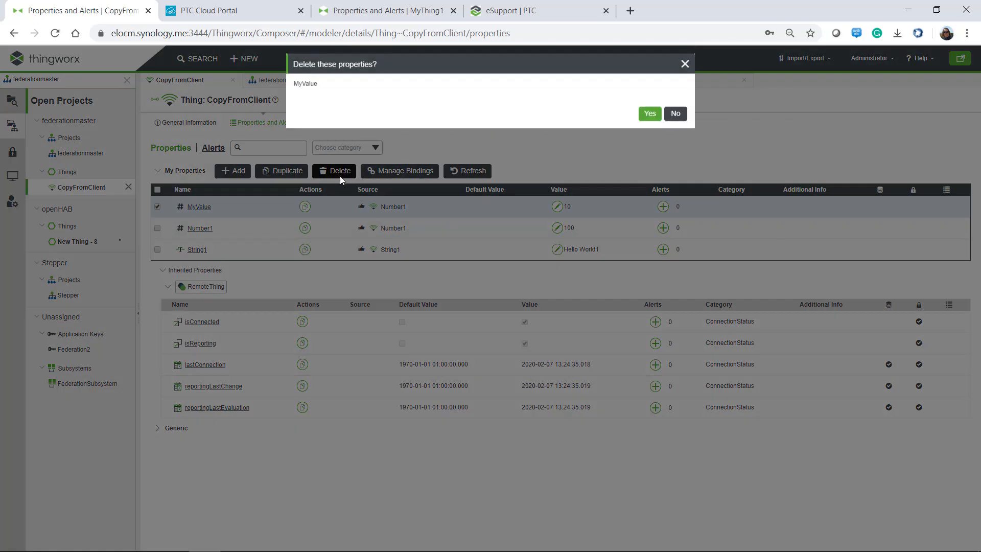
pyautogui.click(643, 126)
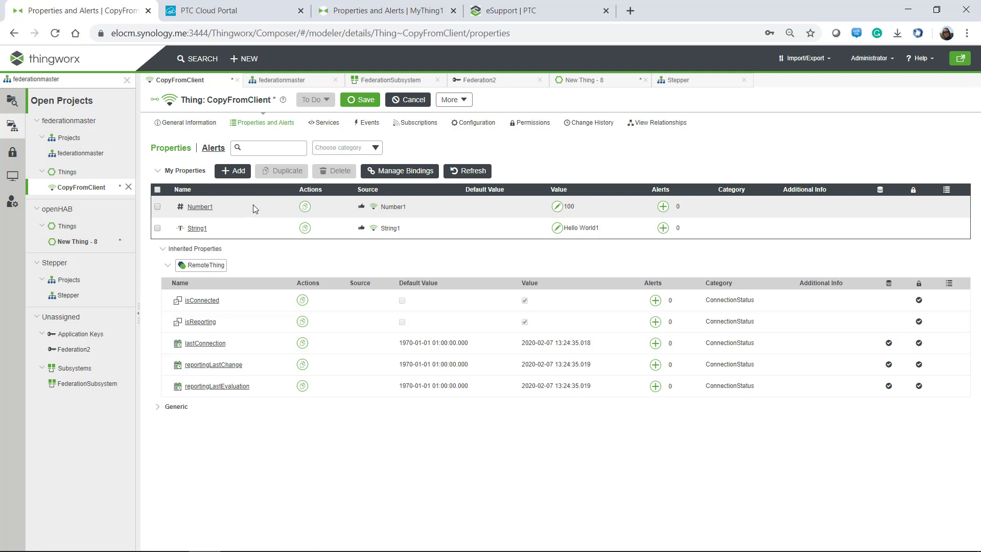
# Create a new NUMBER property named Number2 on CopyFromClient.
pyautogui.click(233, 171)
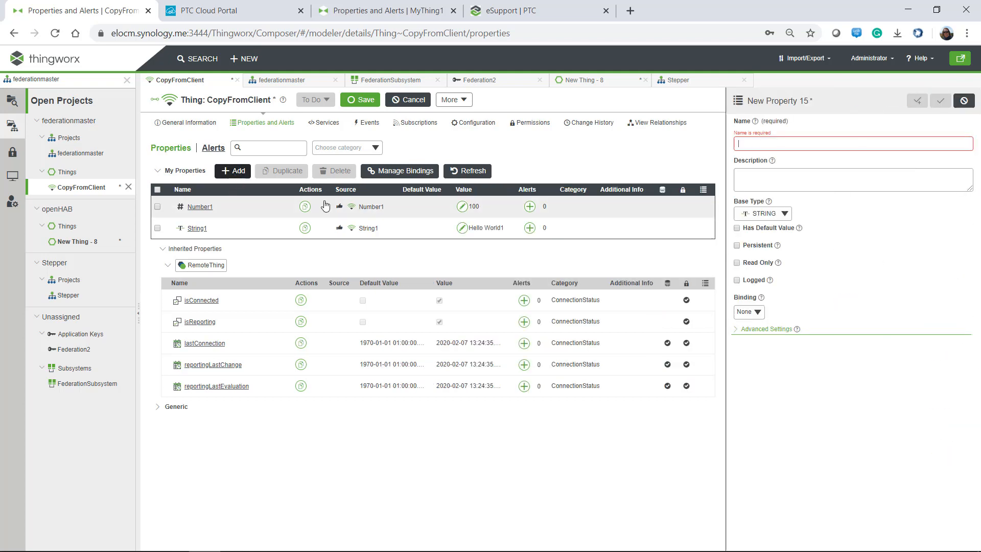
pyautogui.write('Numbe')
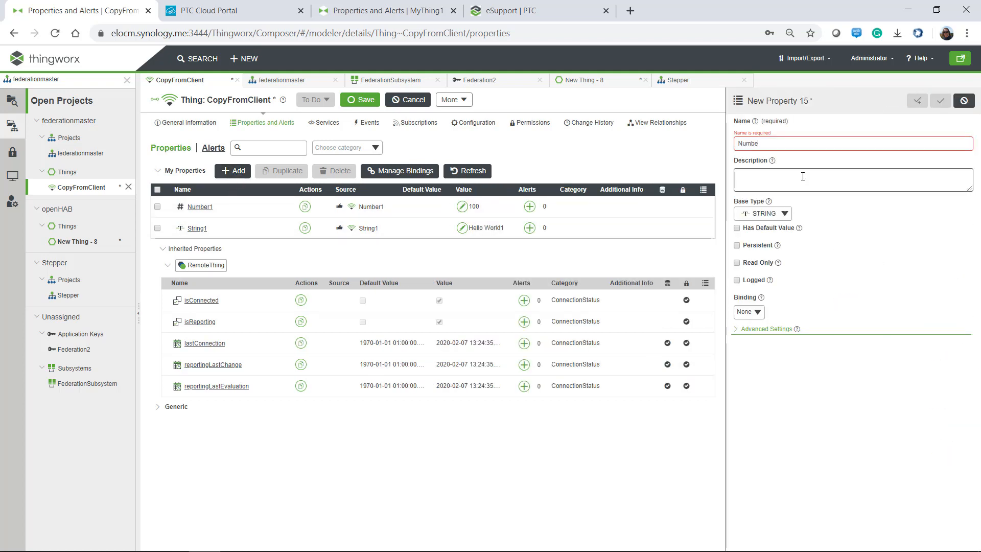
pyautogui.write('r2')
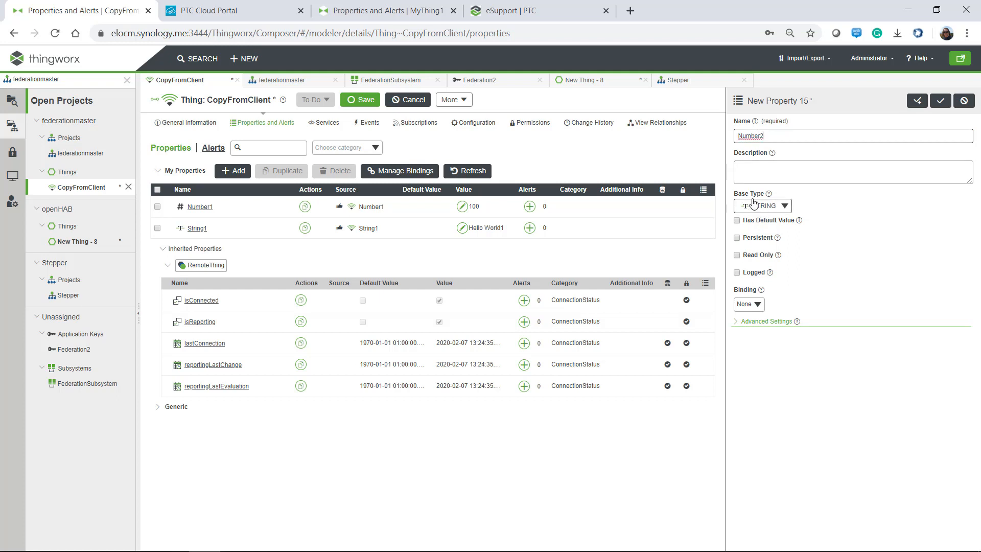
pyautogui.click(769, 207)
pyautogui.write('n')
pyautogui.click(781, 267)
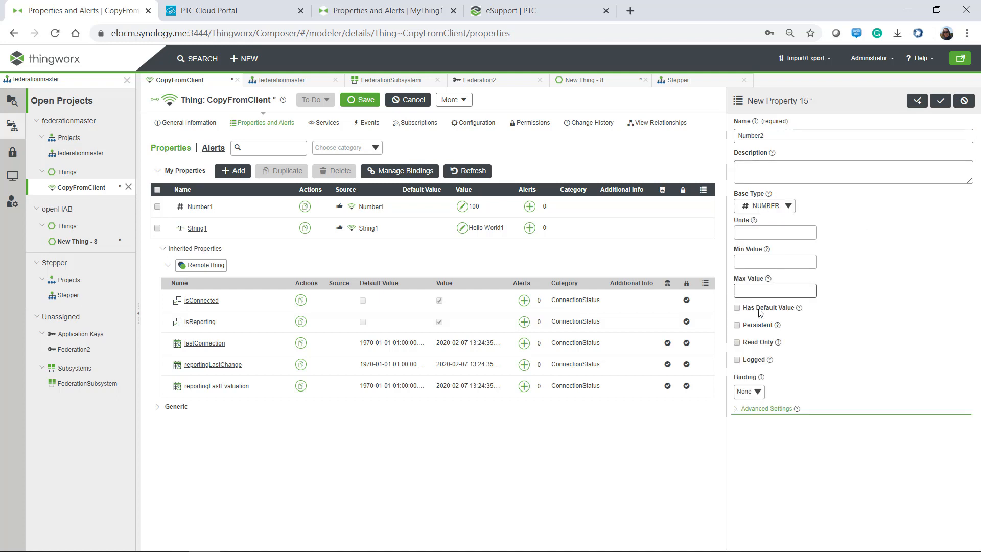
# Bind Number2 remotely to remote property Number2 with Read Edge Value start type, and save.
pyautogui.click(761, 408)
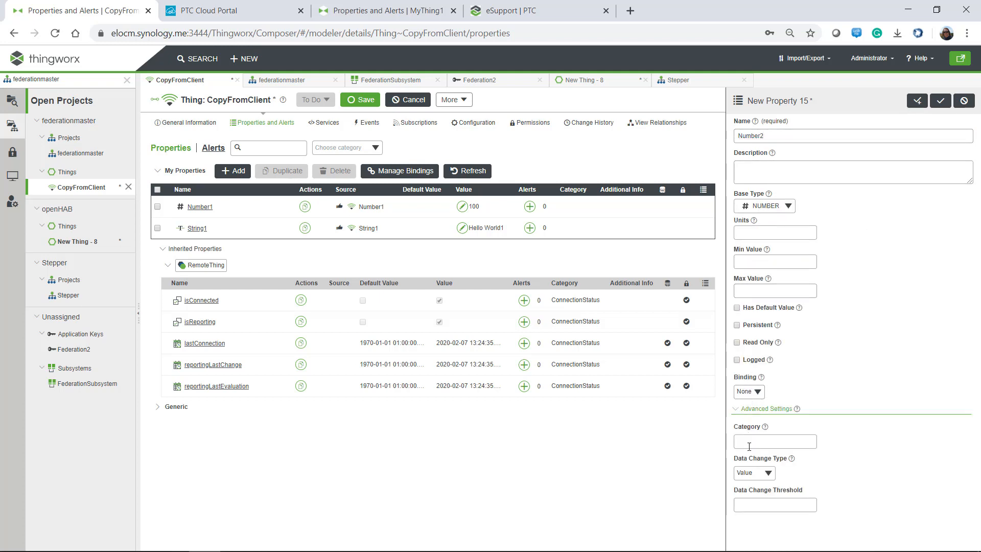
pyautogui.click(749, 391)
pyautogui.click(753, 437)
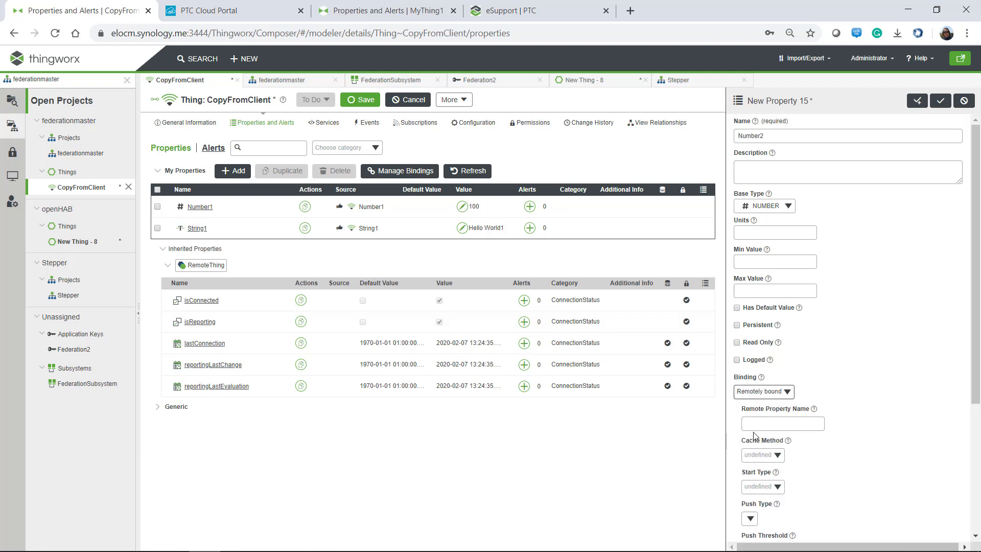
pyautogui.click(753, 426)
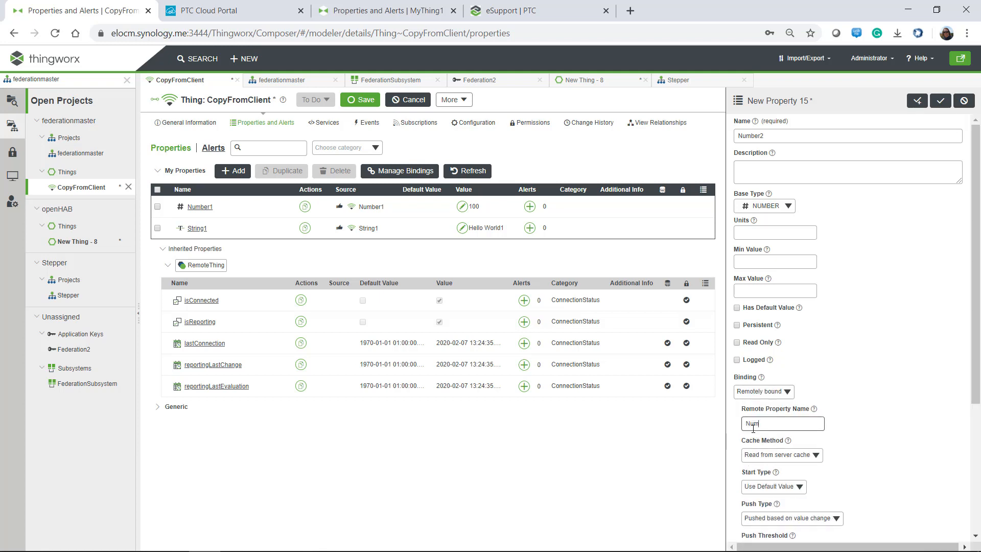
pyautogui.click(760, 487)
pyautogui.click(758, 521)
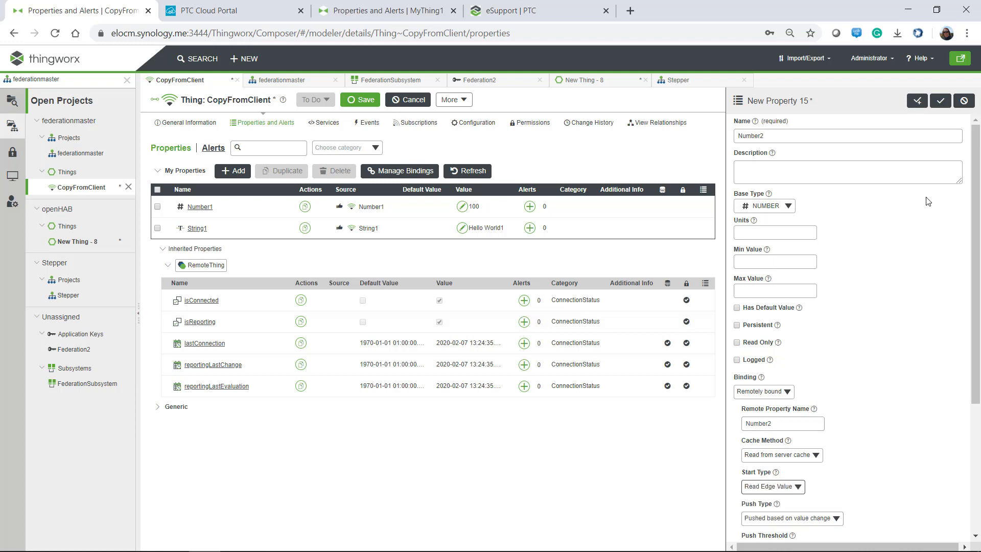
pyautogui.click(939, 103)
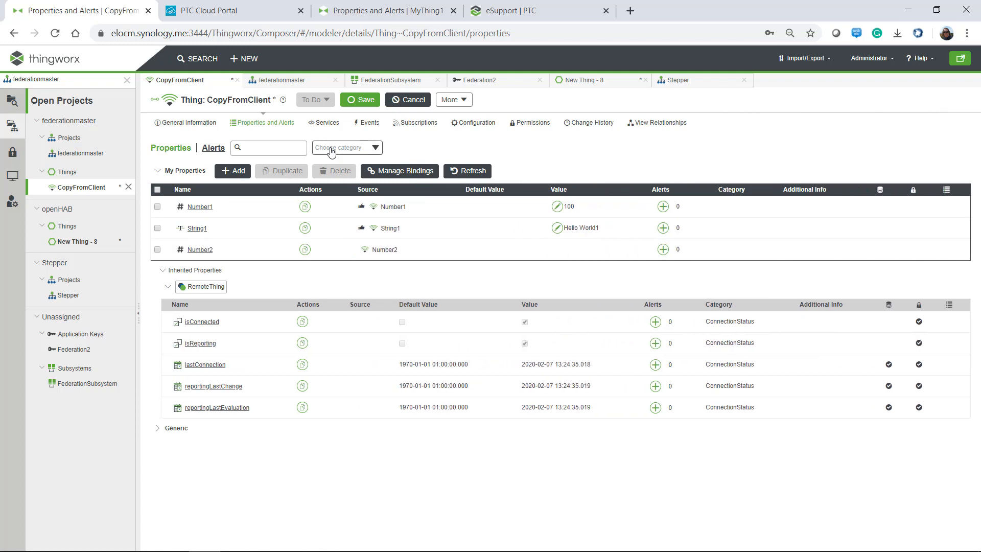
pyautogui.click(359, 101)
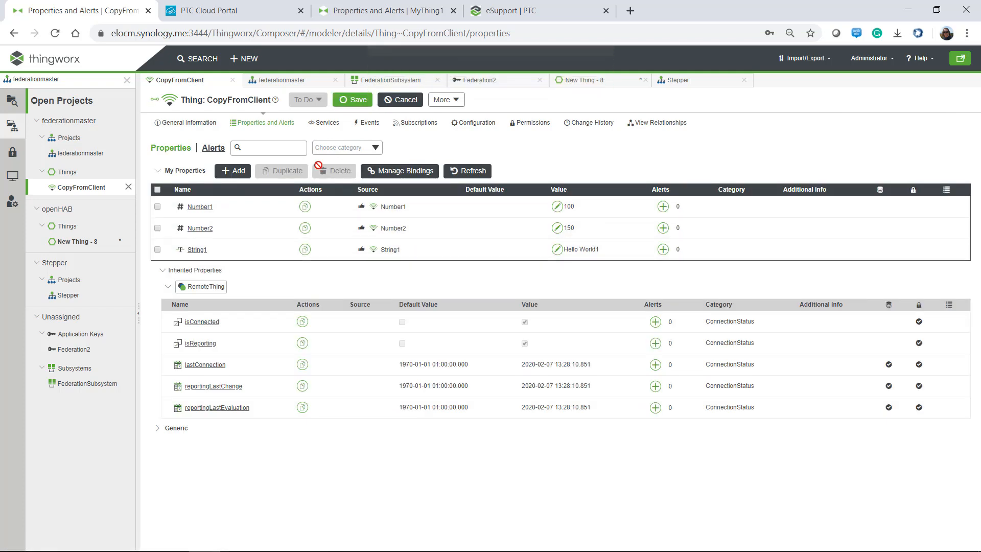
pyautogui.click(325, 122)
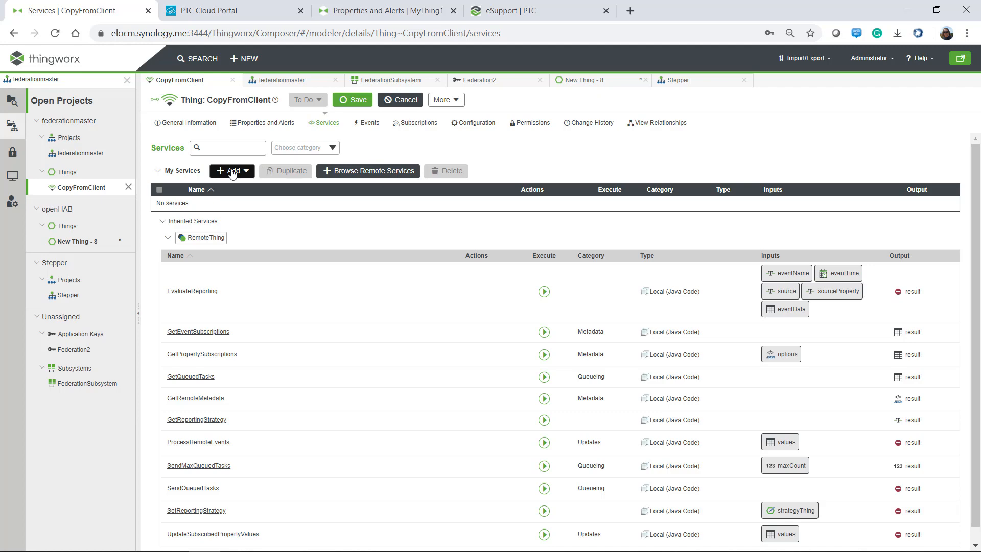
# Add the remote AddNumbers service to CopyFromClient with local name AddNumbers_local.
pyautogui.click(341, 172)
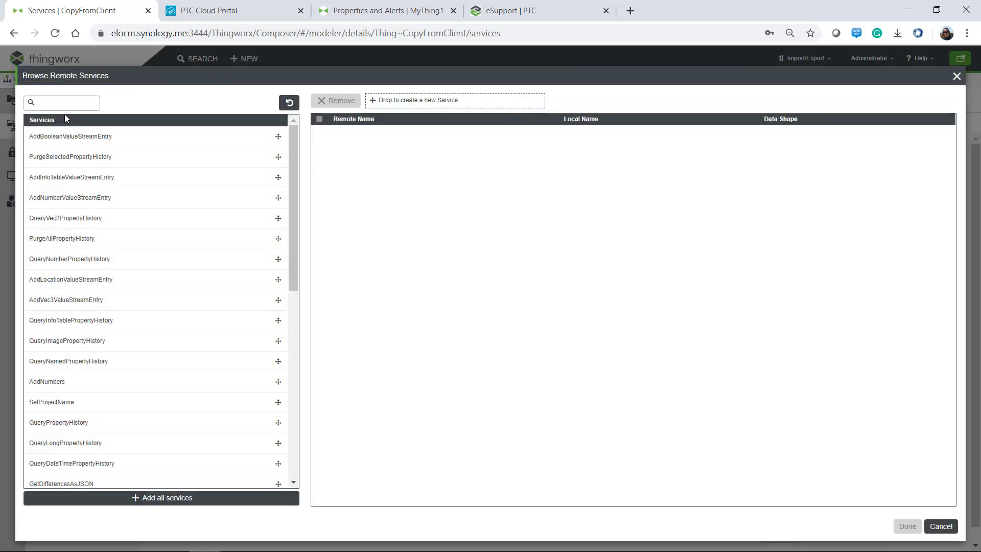
pyautogui.write('ad')
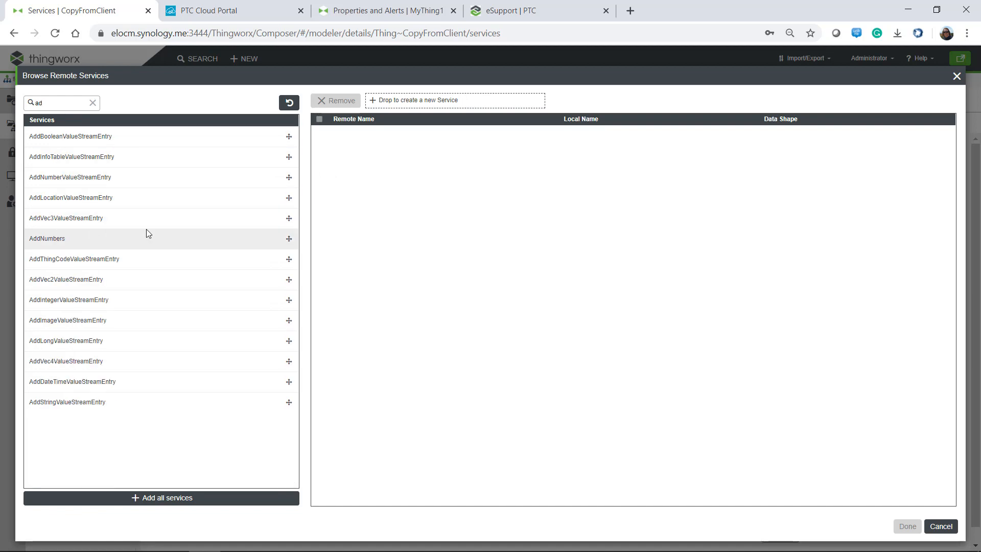
pyautogui.moveTo(289, 238); pyautogui.dragTo(429, 213)
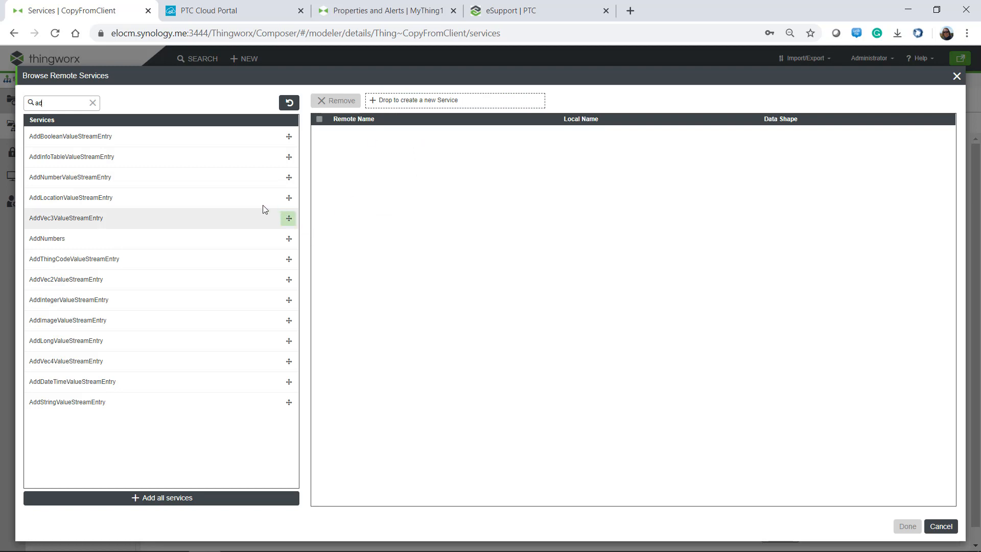
pyautogui.moveTo(293, 235); pyautogui.dragTo(442, 102)
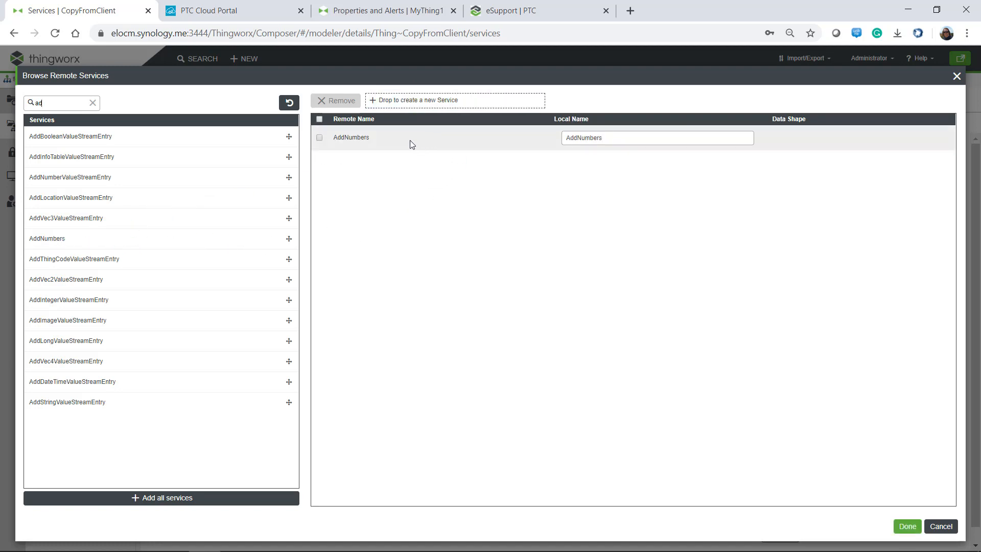
pyautogui.click(617, 139)
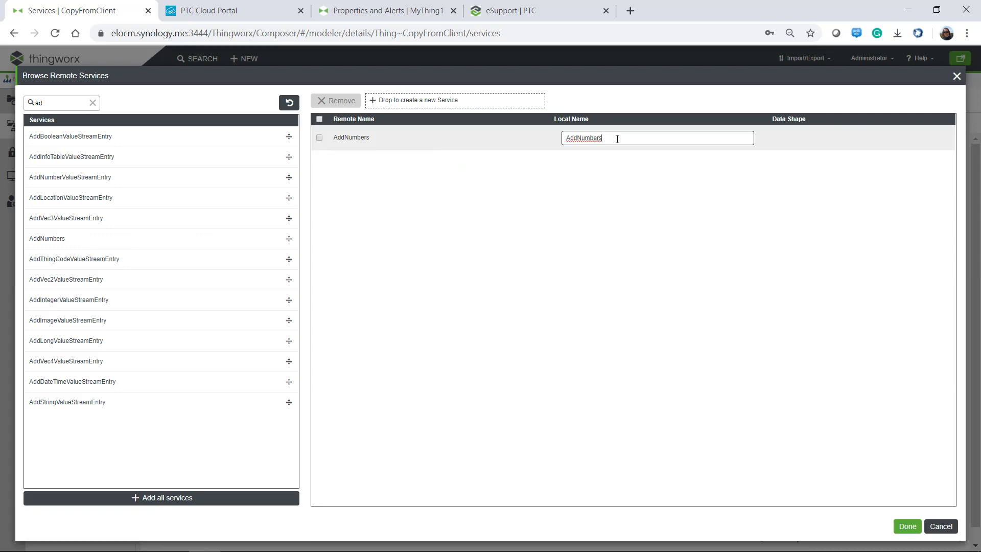
pyautogui.write('_local')
pyautogui.click(907, 527)
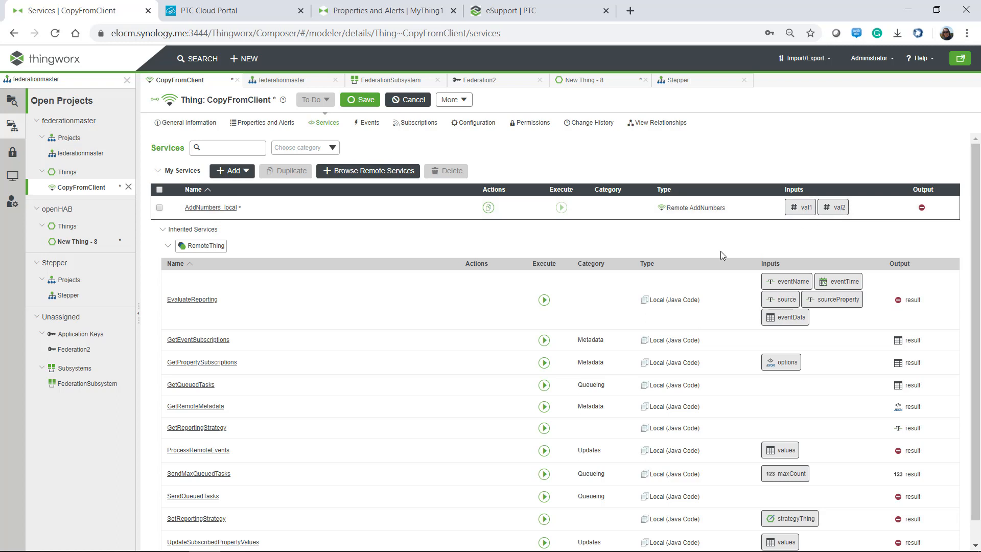
# Save CopyFromClient, then execute AddNumbers_local with val1 25 and val2 50.
pyautogui.click(362, 100)
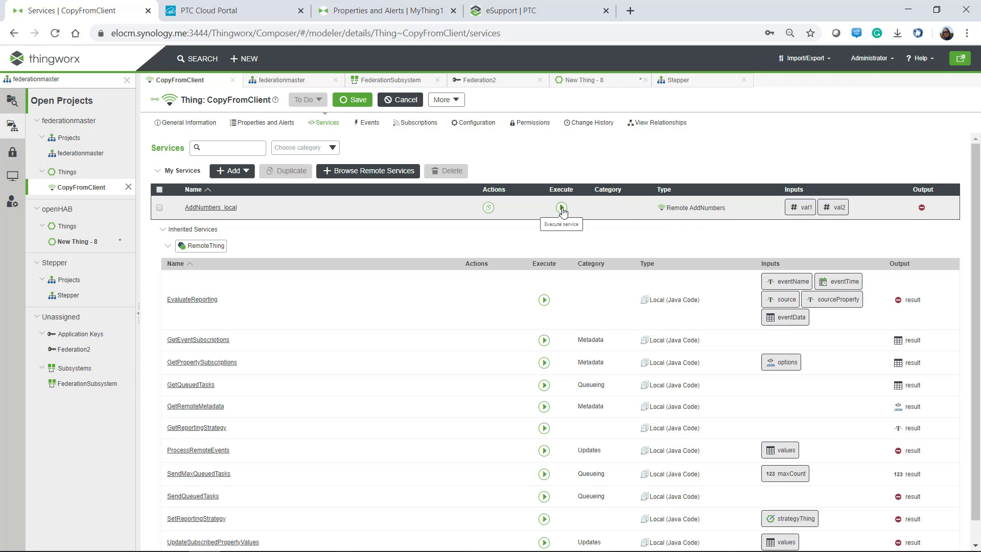
pyautogui.click(561, 208)
pyautogui.click(56, 157)
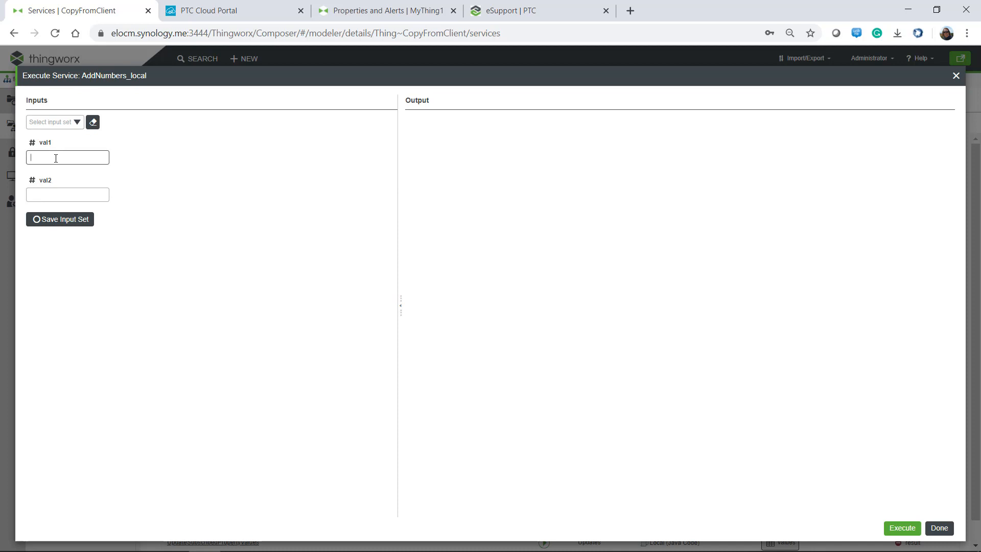
pyautogui.click(35, 192)
pyautogui.write('50')
pyautogui.click(897, 529)
pyautogui.click(956, 77)
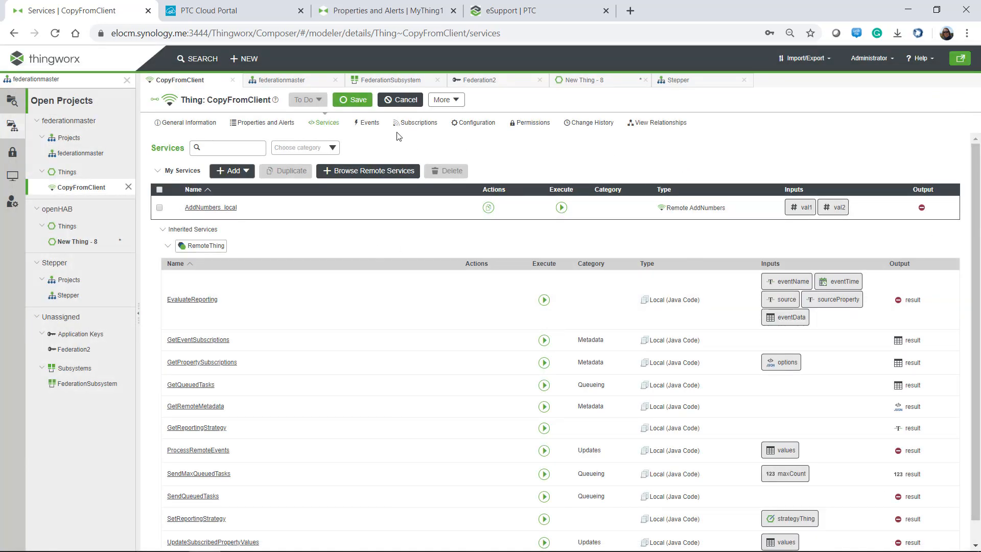
pyautogui.click(250, 125)
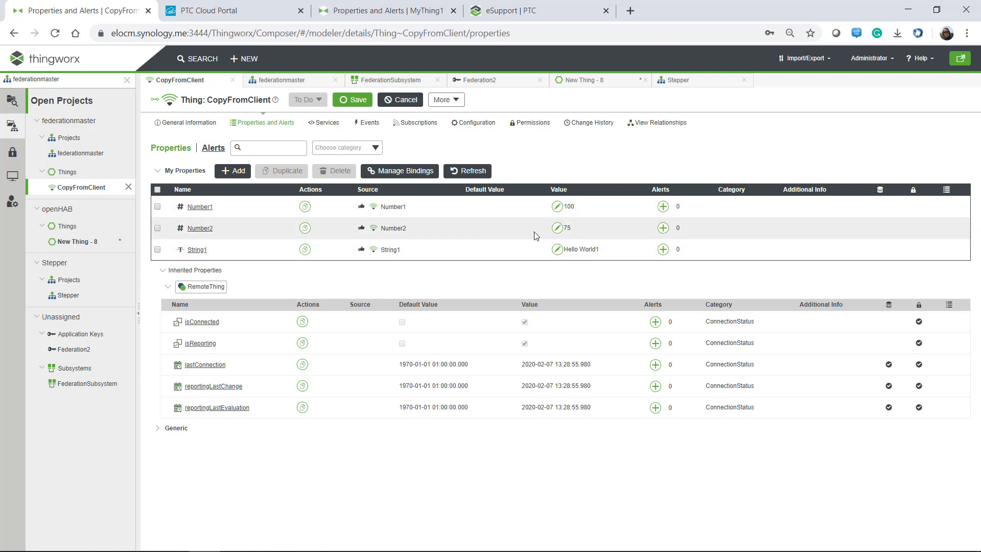
pyautogui.click(327, 123)
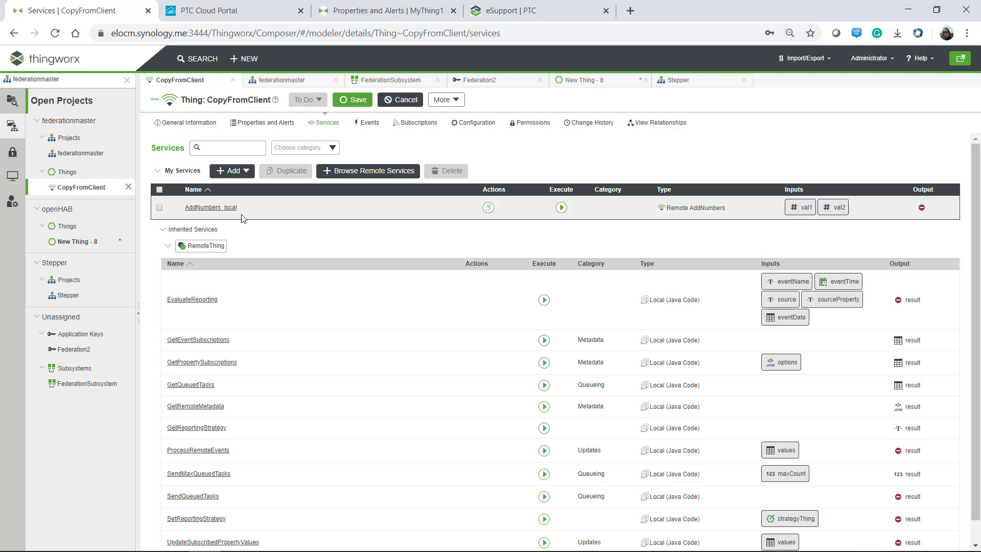
pyautogui.click(353, 172)
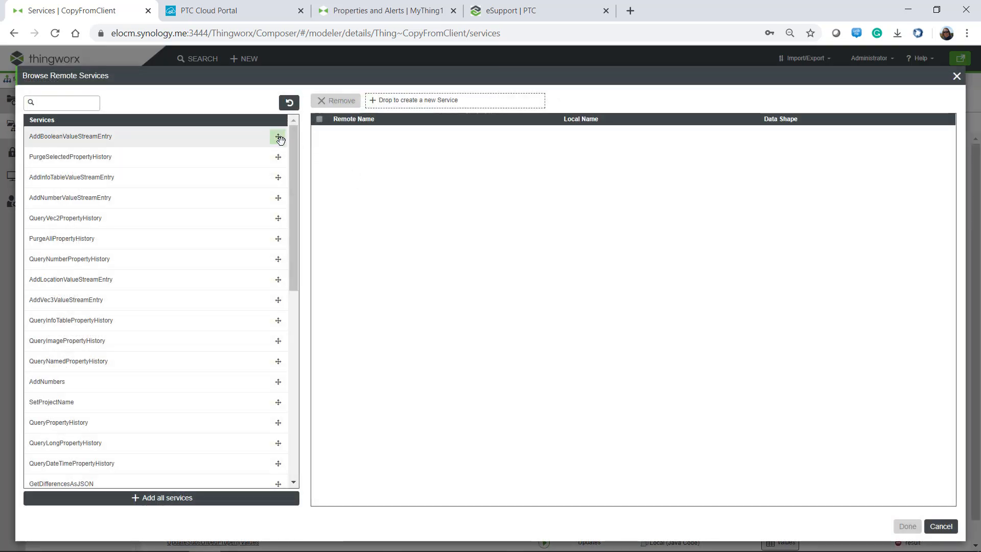
pyautogui.moveTo(292, 154); pyautogui.dragTo(169, 136)
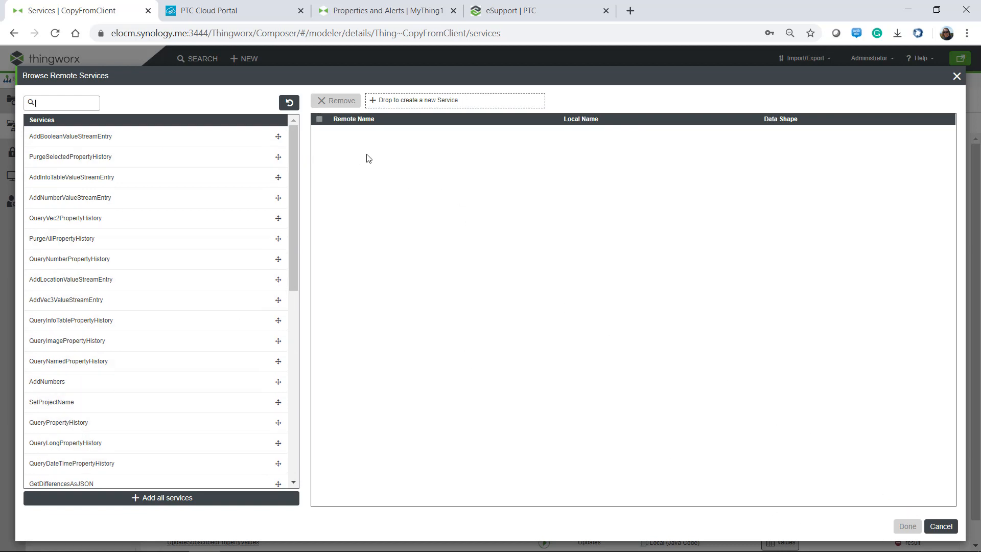
pyautogui.click(941, 527)
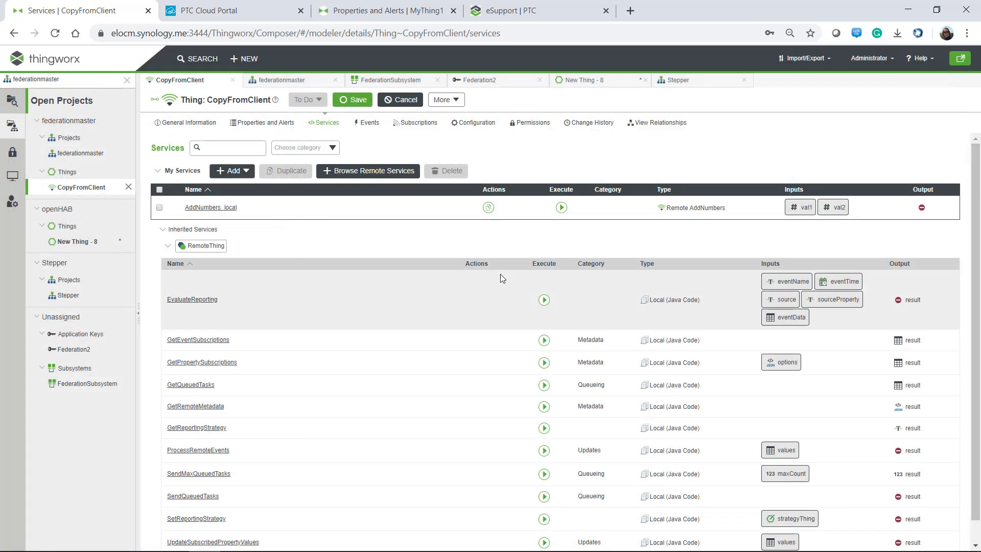